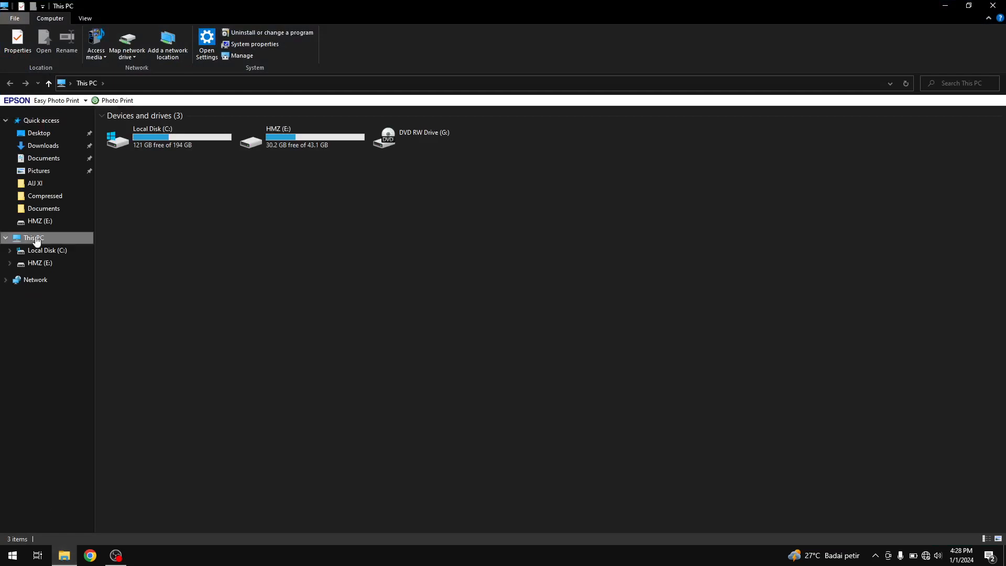
Open the Packet Tracer file "routing statis.pkt" from the handi folder in Documents
left_click(44, 159)
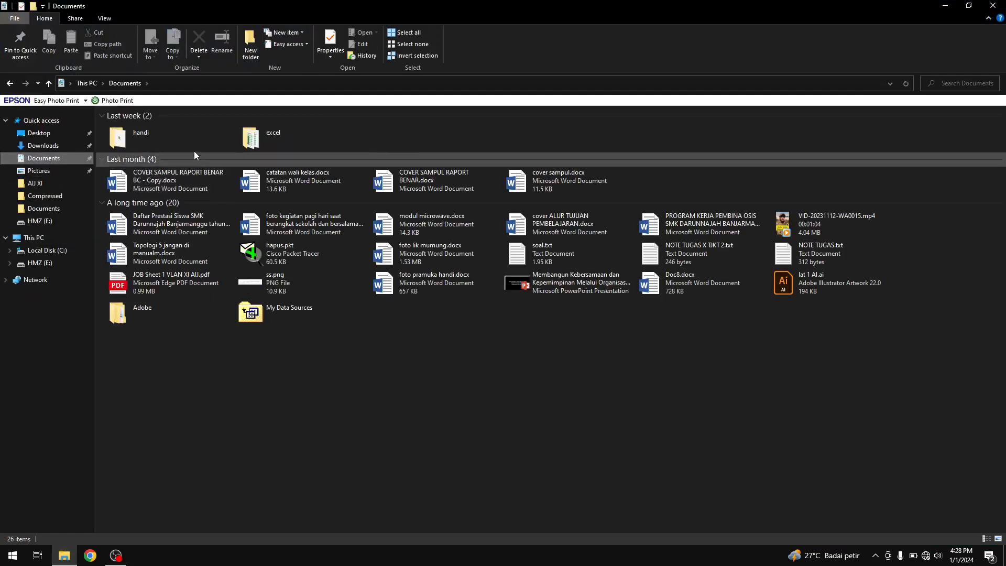
double_click(183, 143)
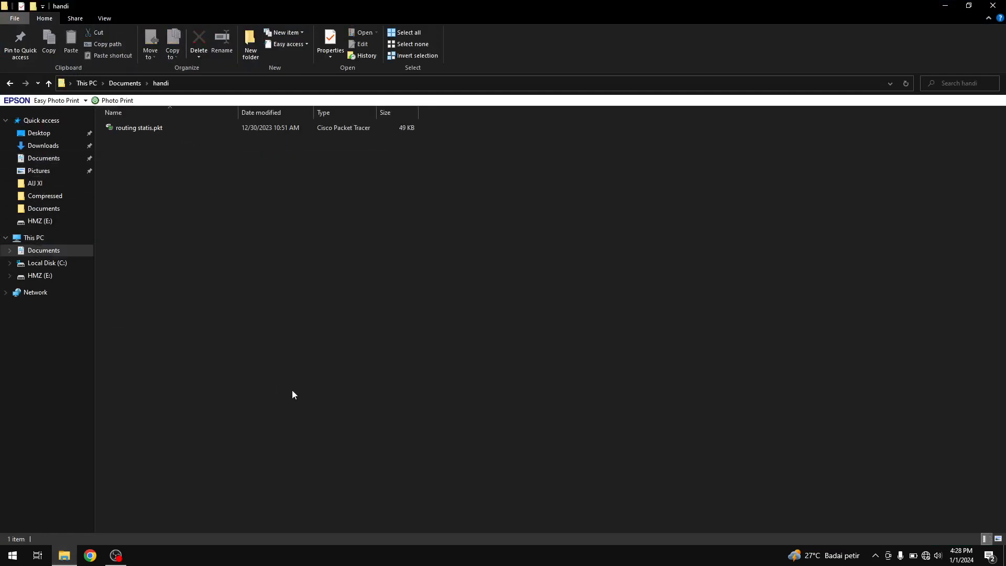
left_click(49, 159)
double_click(142, 137)
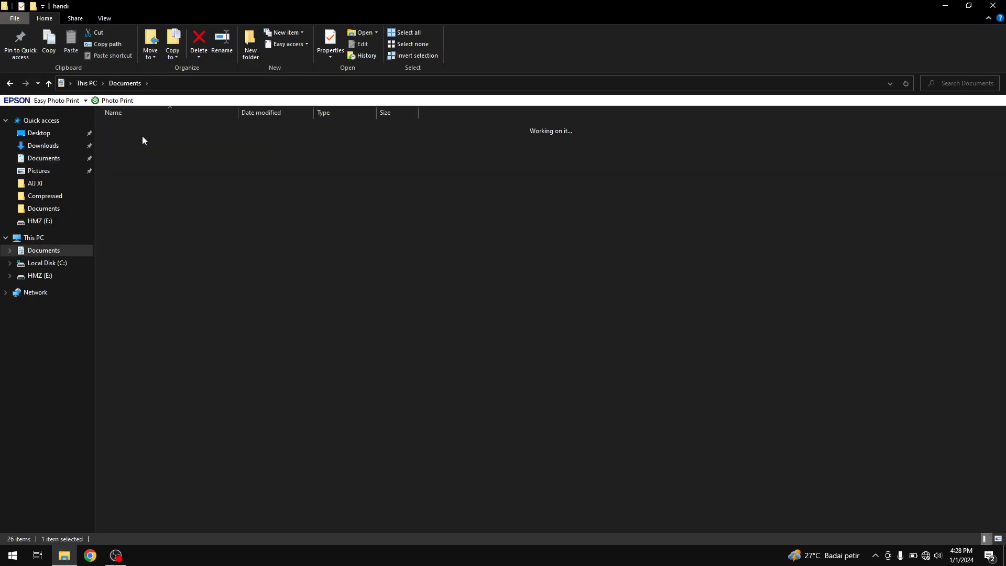
right_click(145, 130)
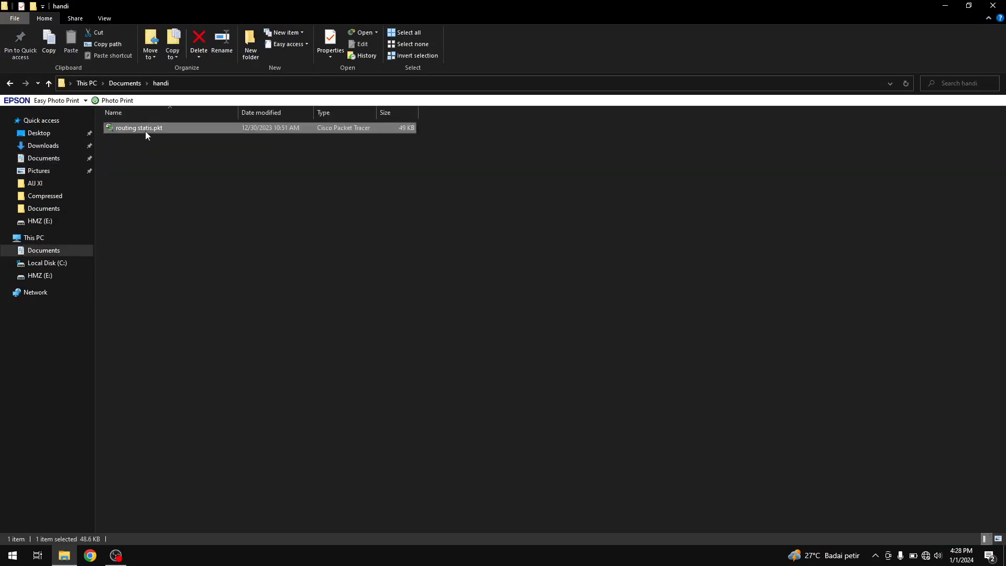
left_click(166, 139)
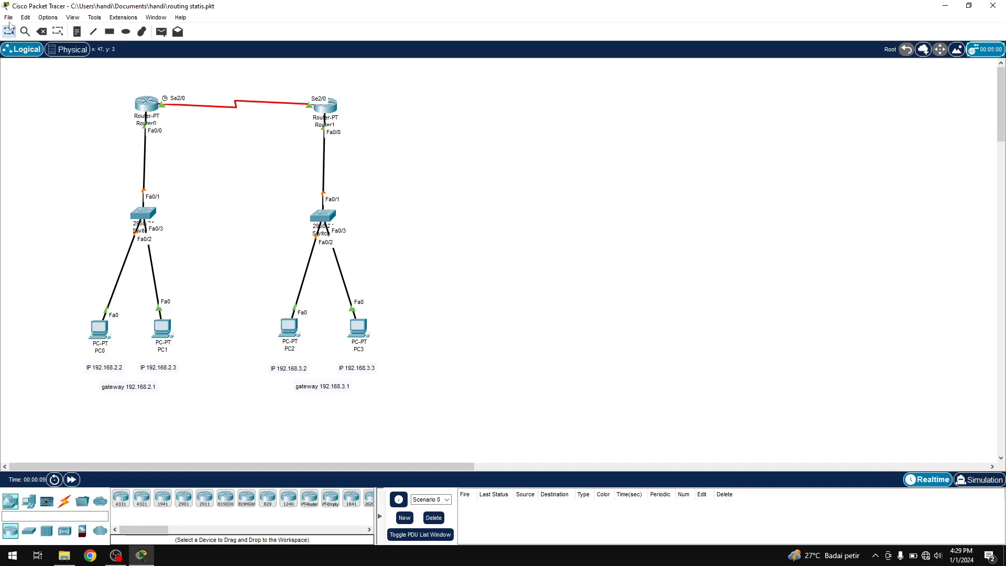
left_click(9, 17)
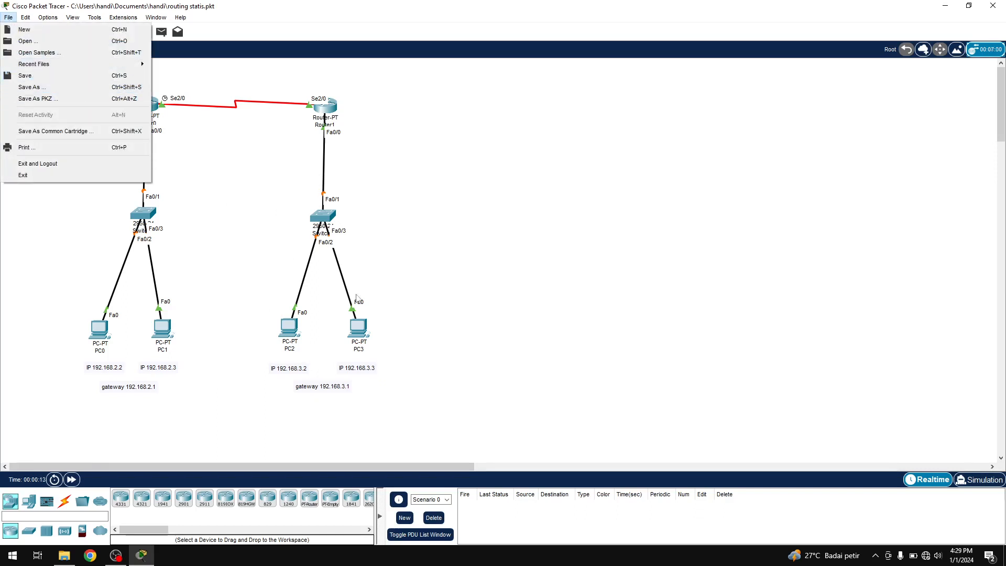
left_click(549, 330)
Place three Router-PT routers in an evenly spaced horizontal row on an empty area beside the existing network
left_click_drag(385, 470, 559, 446)
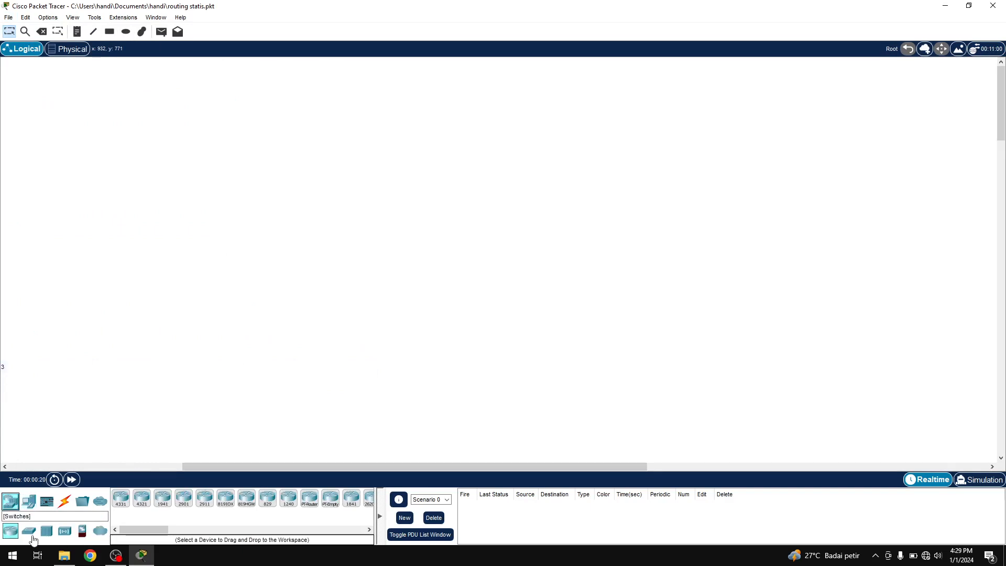
left_click(303, 504)
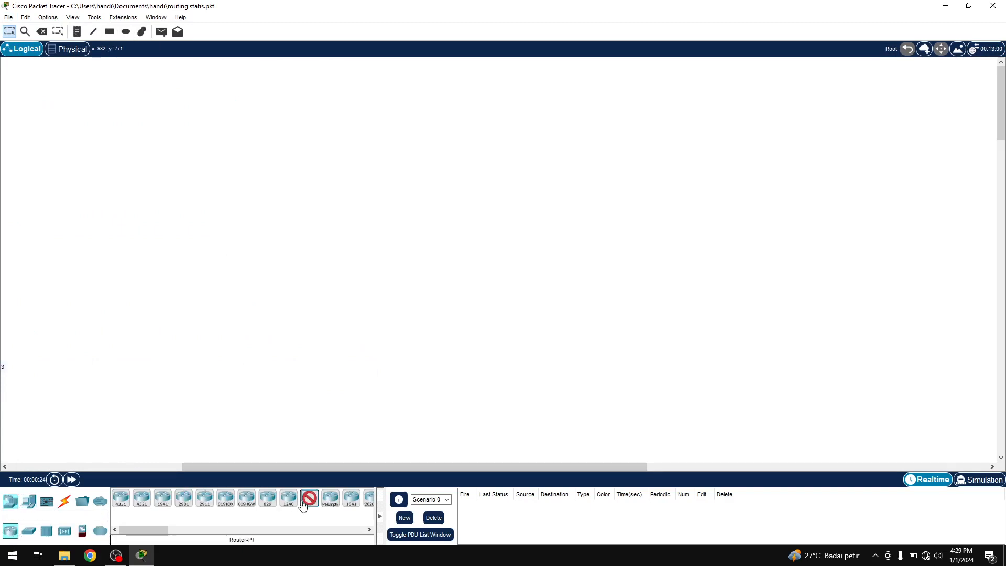
left_click(69, 127)
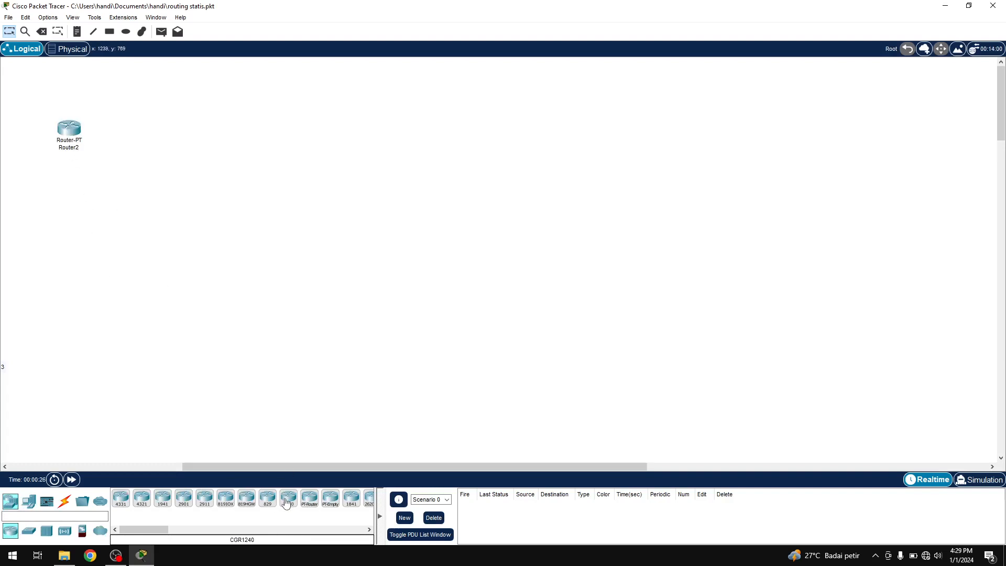
left_click(309, 499)
left_click(164, 126)
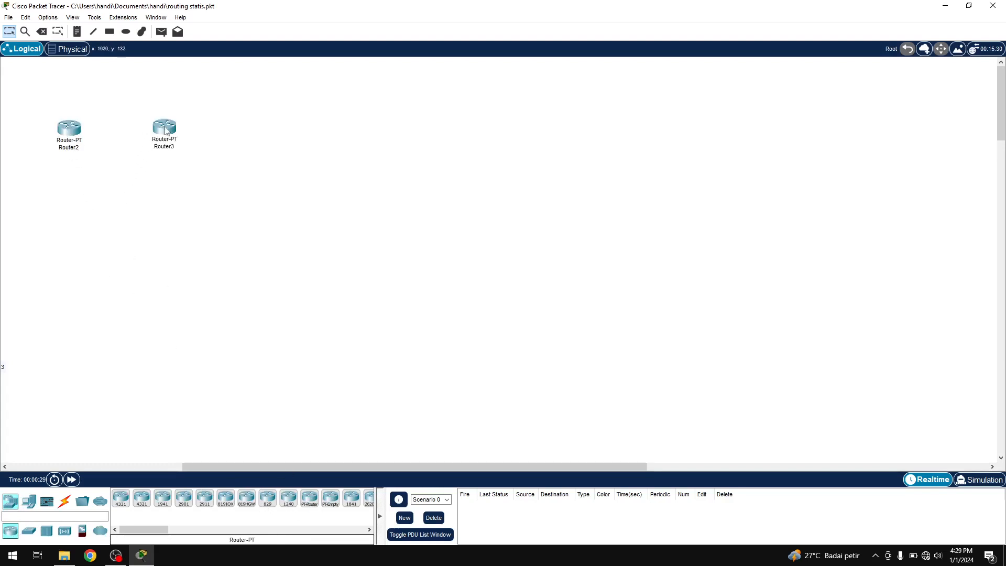
left_click(309, 501)
left_click(262, 137)
mouse_move(167, 131)
left_mouse_down()
mouse_move(195, 132)
mouse_move(187, 134)
left_mouse_up()
left_click_drag(261, 142, 296, 134)
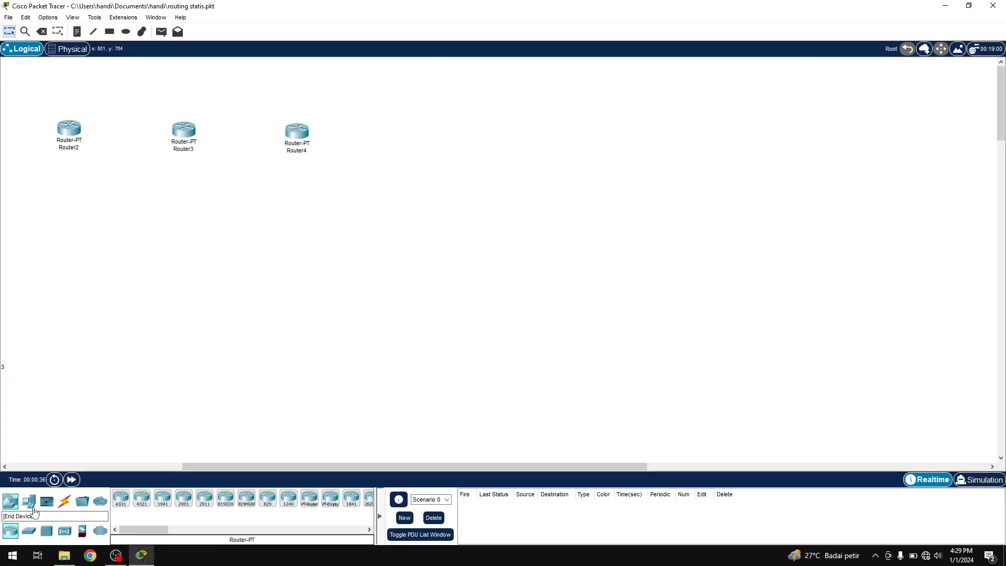
Place three PT-Switch switches in a row, one below each of the new routers
left_click(28, 531)
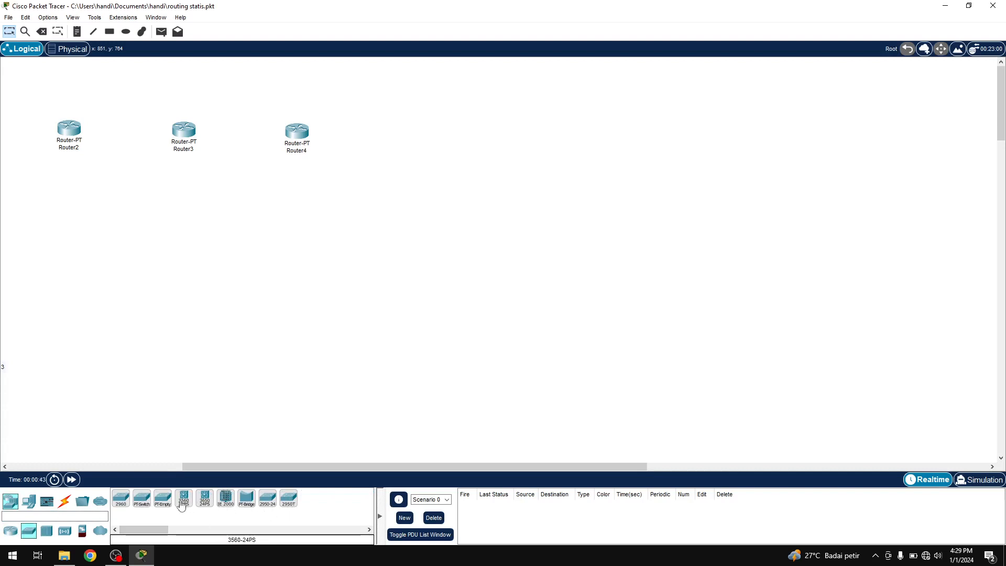
left_click(141, 499)
left_click(66, 233)
left_click(141, 499)
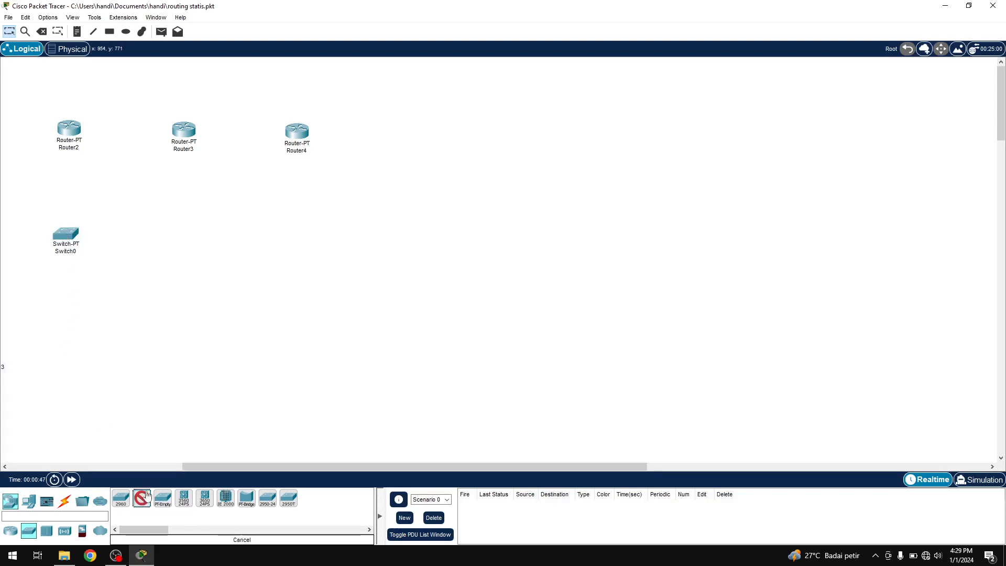
left_click(184, 235)
left_click(142, 497)
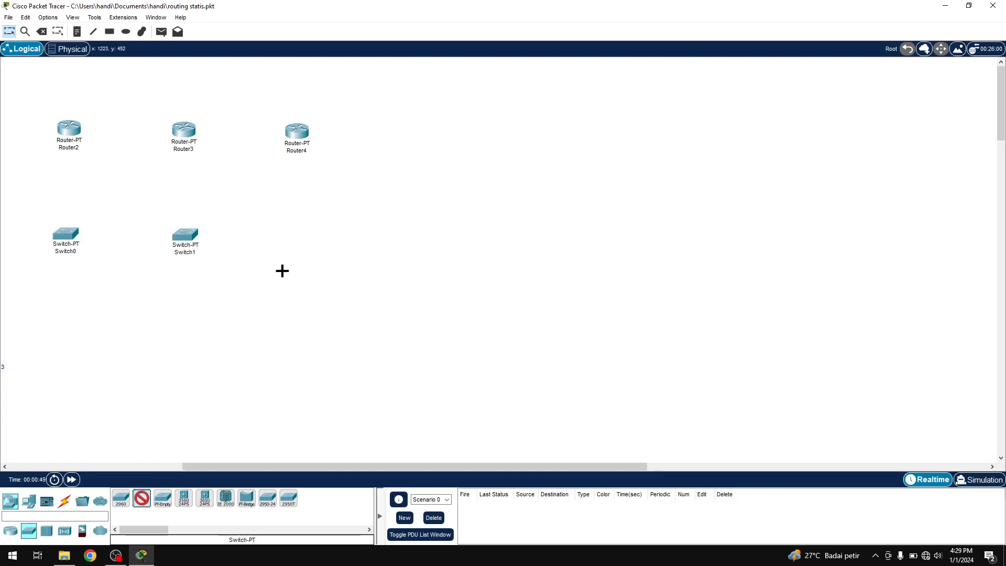
left_click(302, 235)
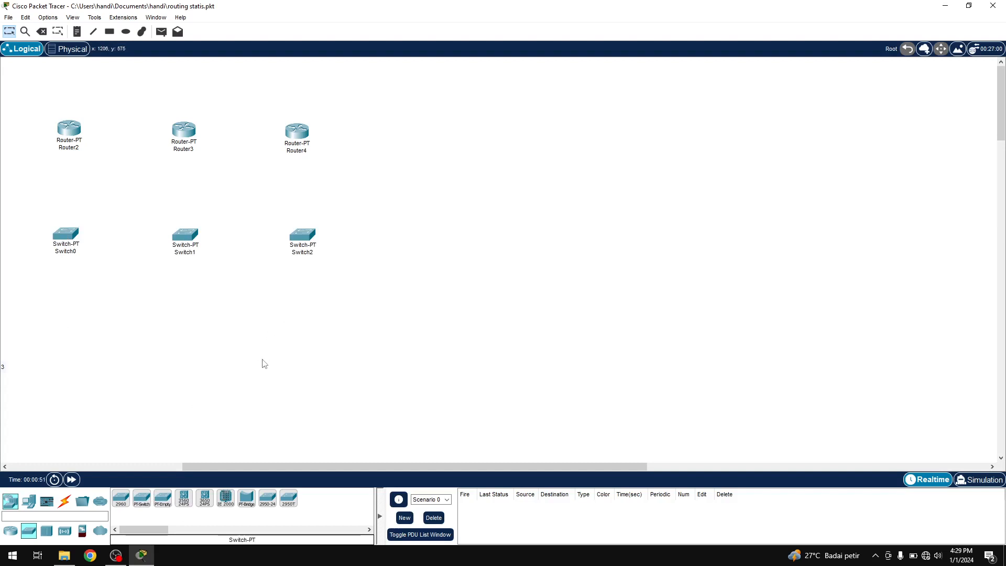
Place four PCs in a row below the first two switches, two per switch, and adjust their spacing
left_click(29, 500)
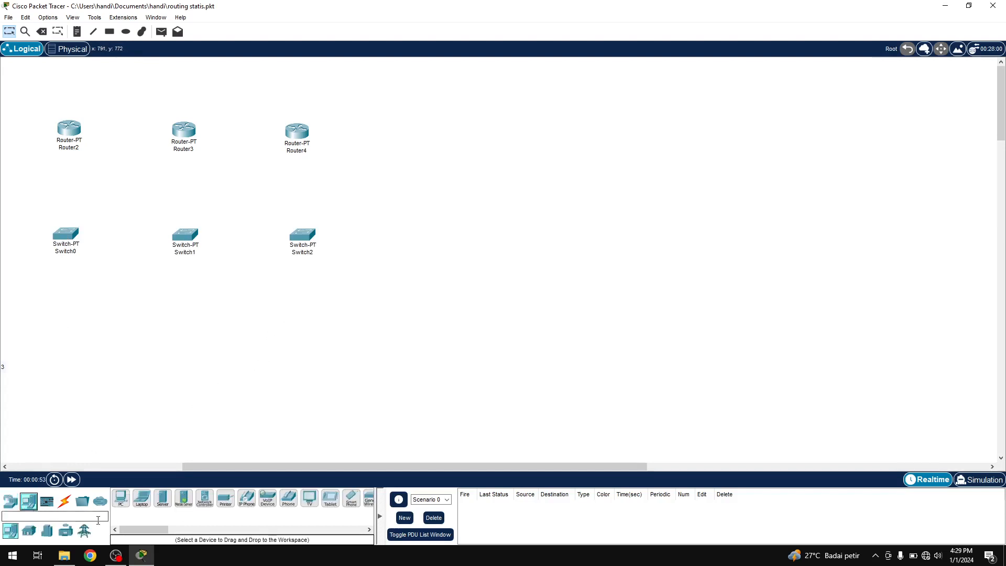
left_click(121, 498)
left_click(26, 341)
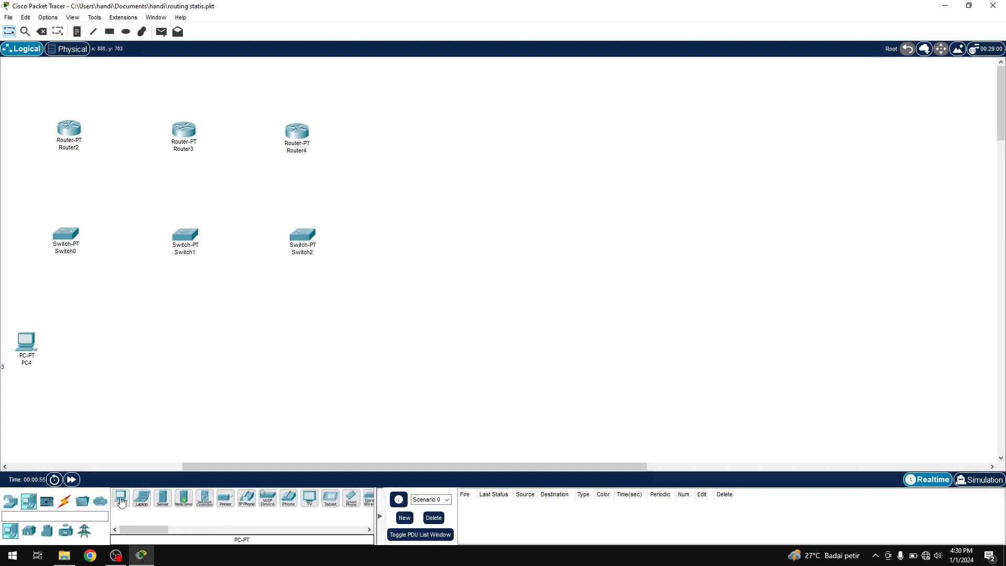
left_click(84, 338)
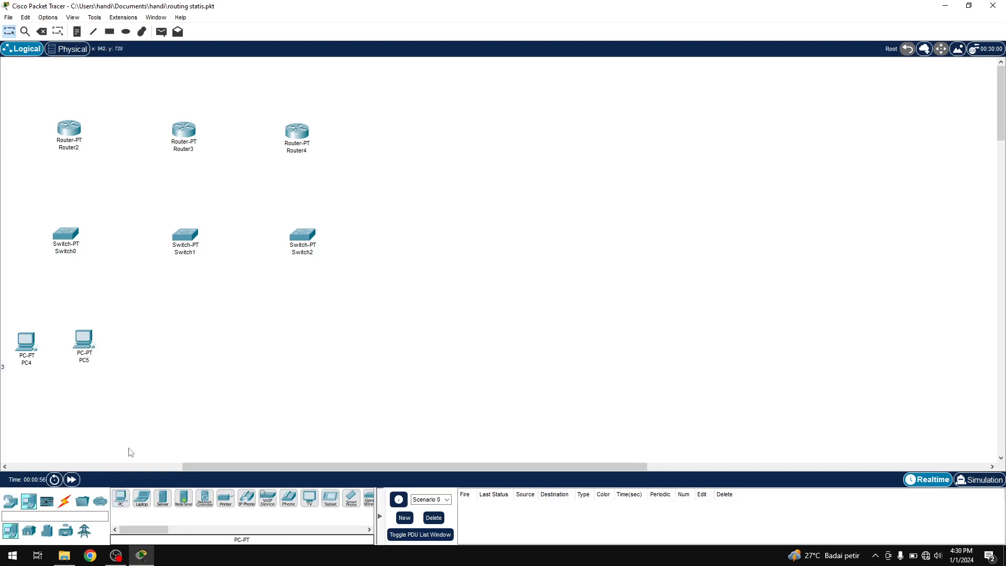
left_click(121, 499)
left_click(160, 338)
left_click_drag(91, 346, 96, 346)
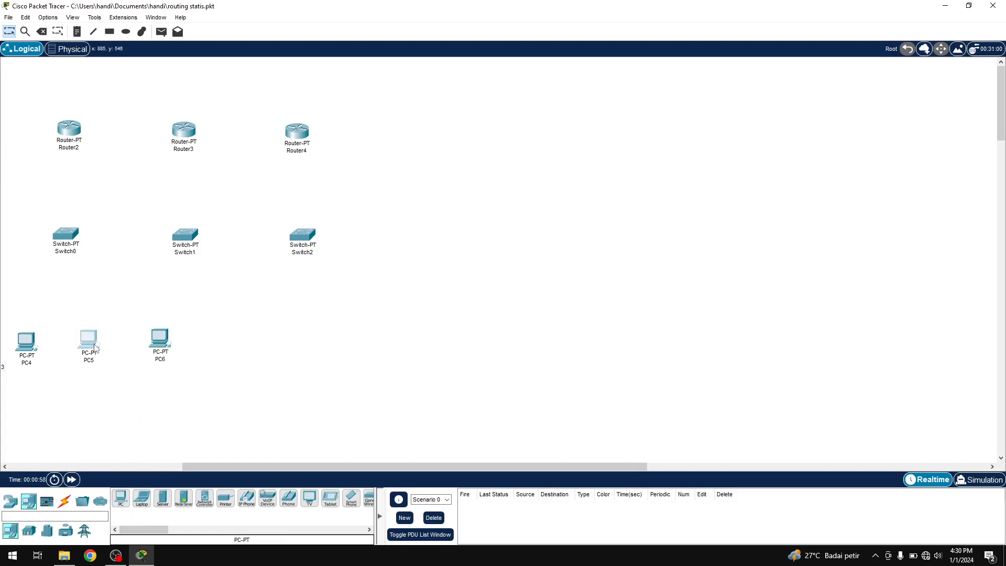
left_click_drag(24, 343, 31, 340)
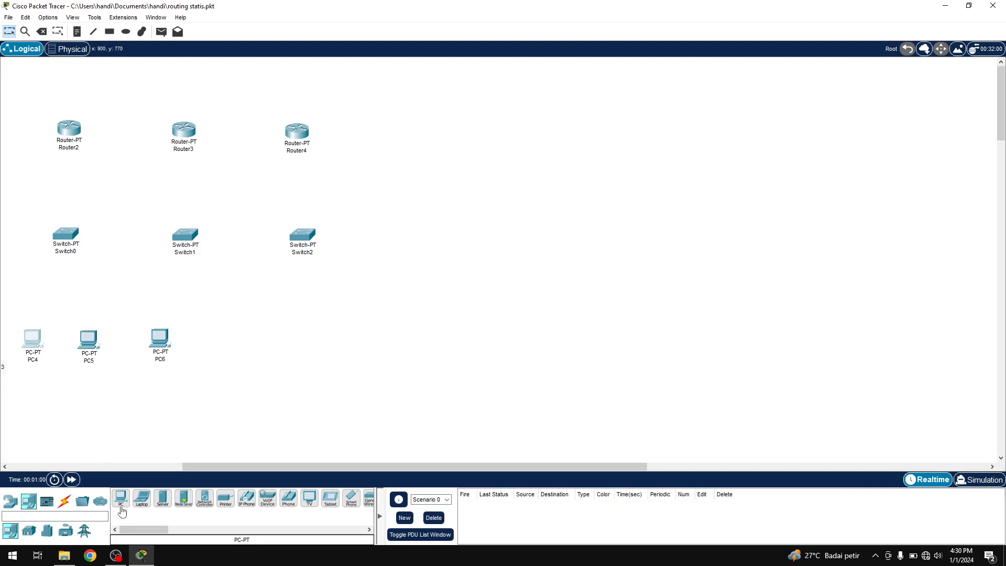
left_click(121, 504)
left_click(210, 330)
left_click_drag(160, 340, 151, 341)
left_click_drag(206, 346, 203, 350)
Place two PCs below the third switch and align them with the existing row of PCs
left_click(121, 498)
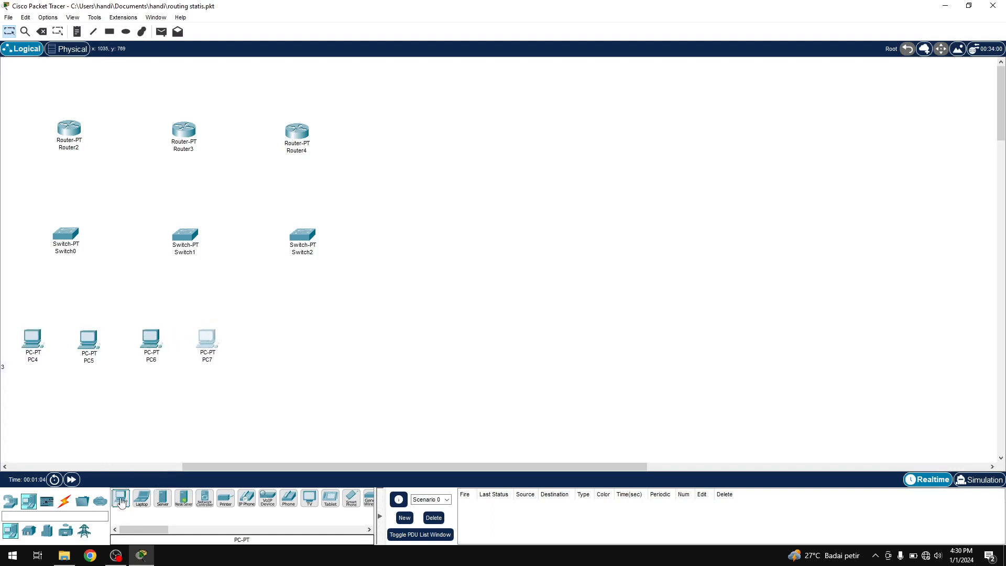
left_click(287, 335)
left_click(121, 498)
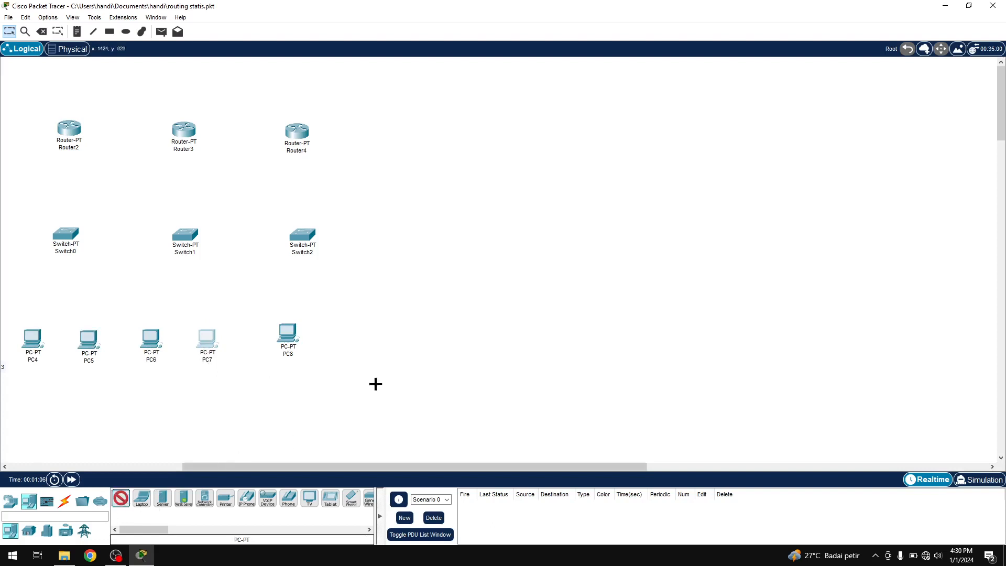
left_click(342, 329)
left_click_drag(288, 334, 283, 344)
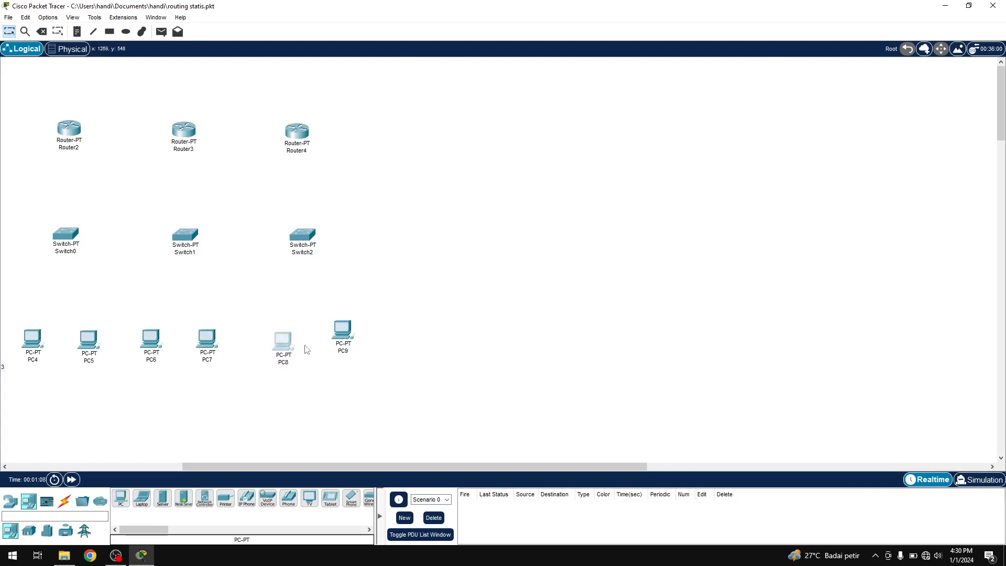
left_click_drag(349, 337, 350, 347)
left_click(309, 337)
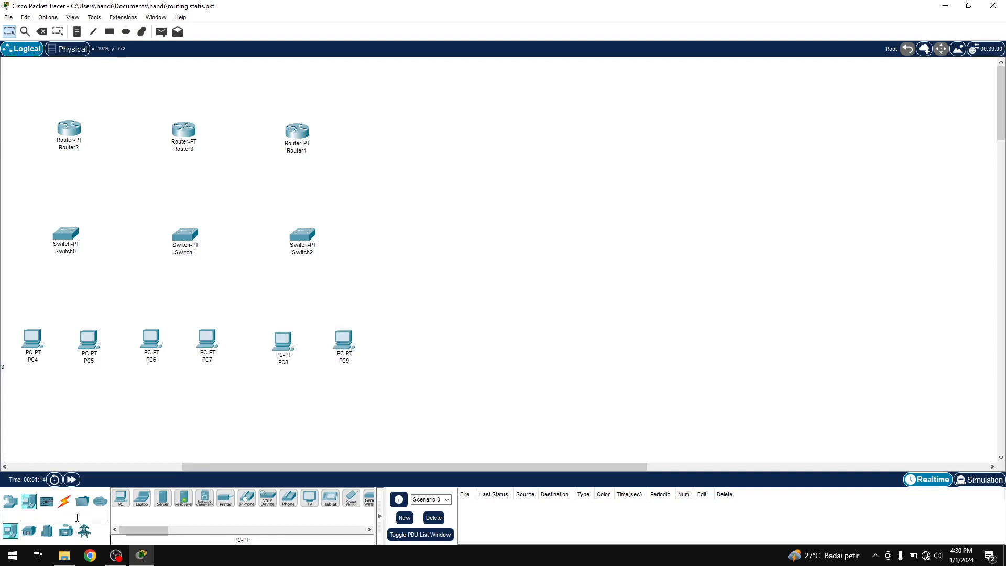
Connect Router2 Serial2/0 to Router3 Serial2/0 with a Serial DCE cable
left_click(64, 501)
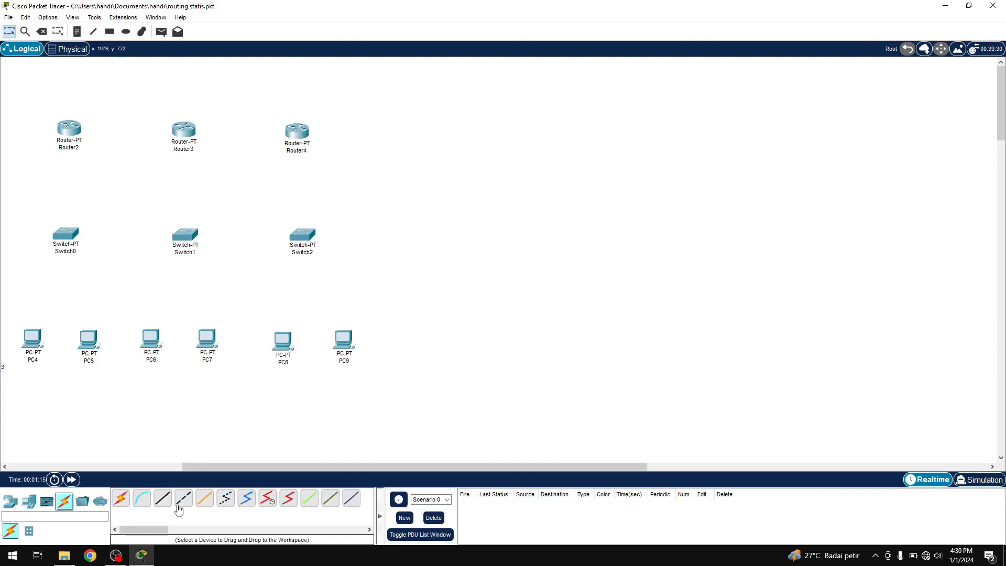
left_click(267, 498)
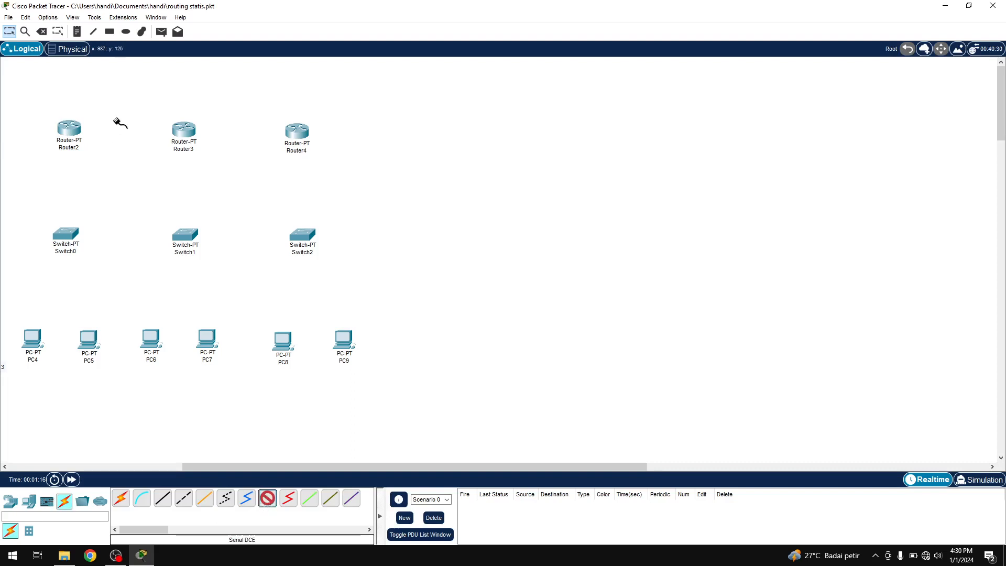
left_click(67, 128)
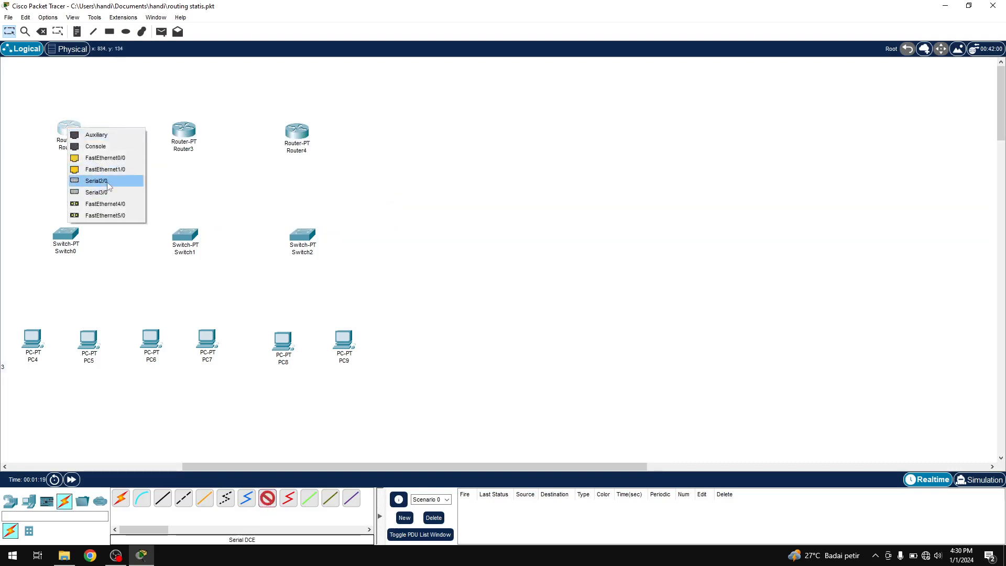
left_click(97, 181)
left_click(184, 132)
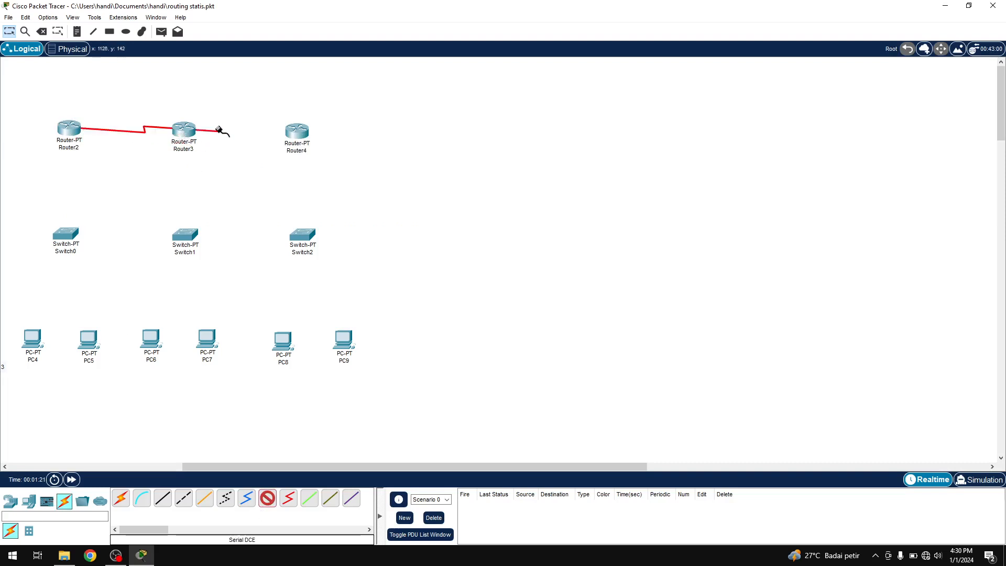
left_click(184, 131)
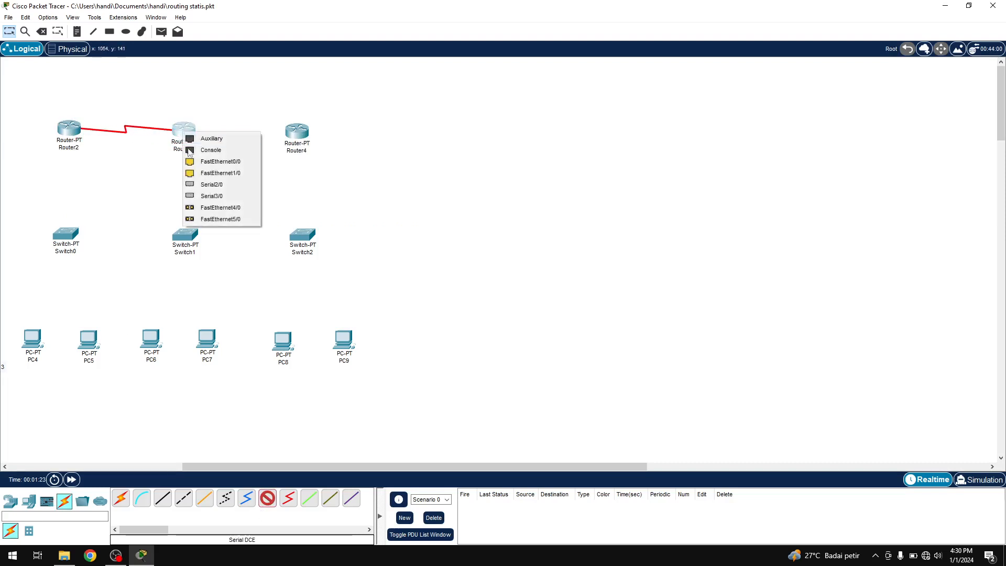
left_click(206, 185)
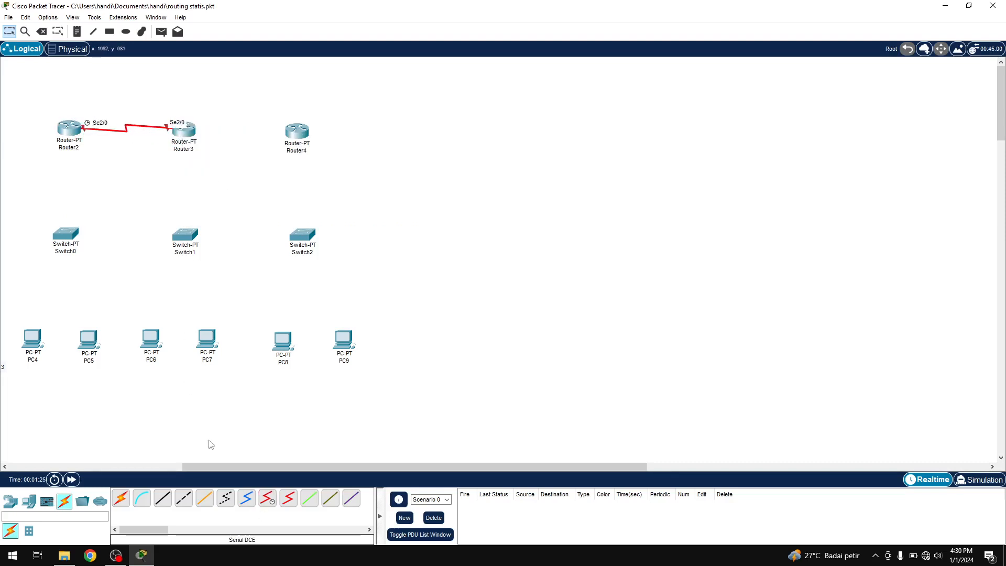
Connect Router3 Serial3/0 to Router4 Serial2/0 with a serial cable, with the DCE clock end on Router3, and shift Router4 slightly
left_click(288, 497)
left_click(188, 131)
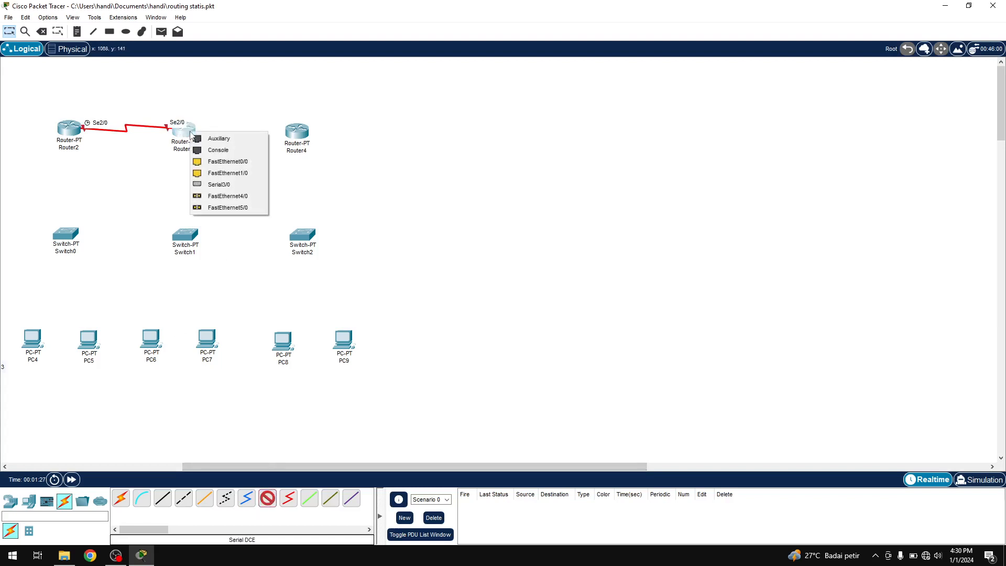
left_click(219, 184)
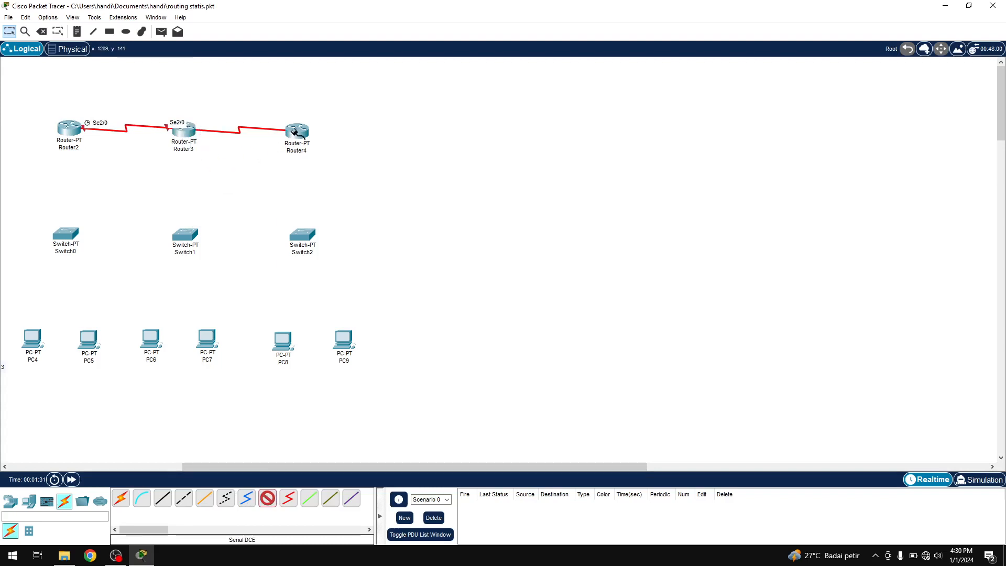
left_click(296, 135)
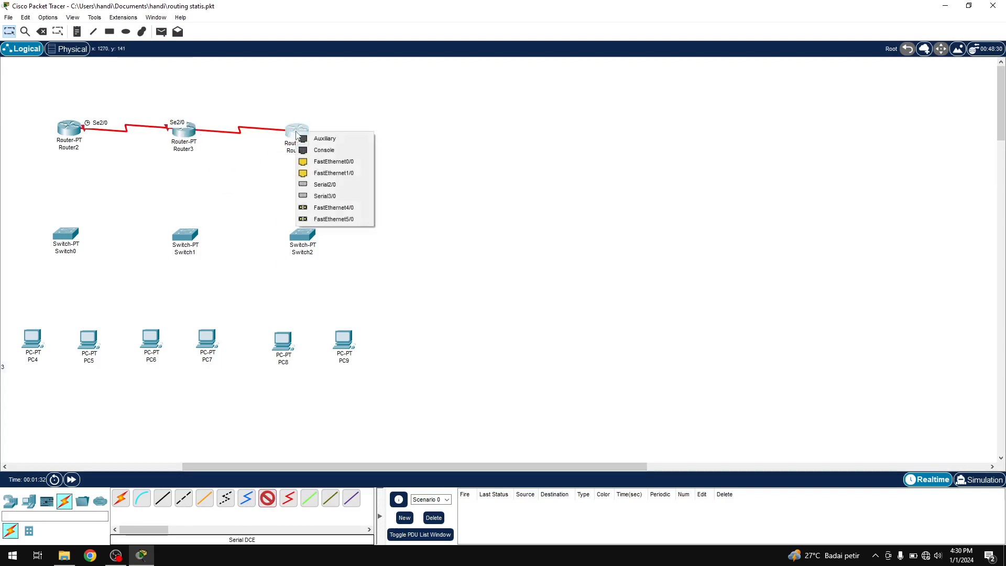
left_click(324, 184)
left_click_drag(306, 135, 311, 133)
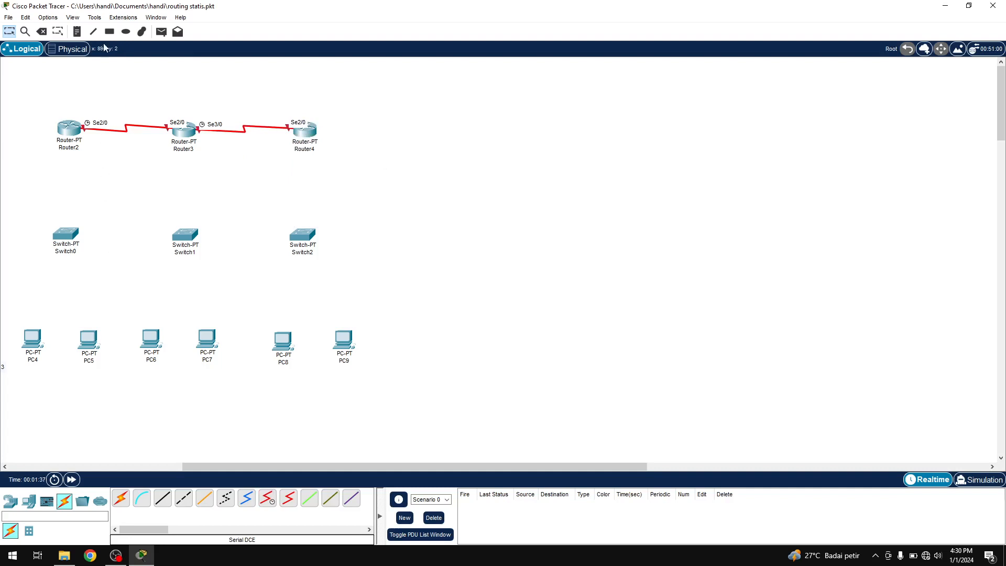
Connect Router2 FastEthernet0/0 to Switch0 FastEthernet0/1 with a Copper Straight-Through cable
left_click(162, 498)
left_click(72, 135)
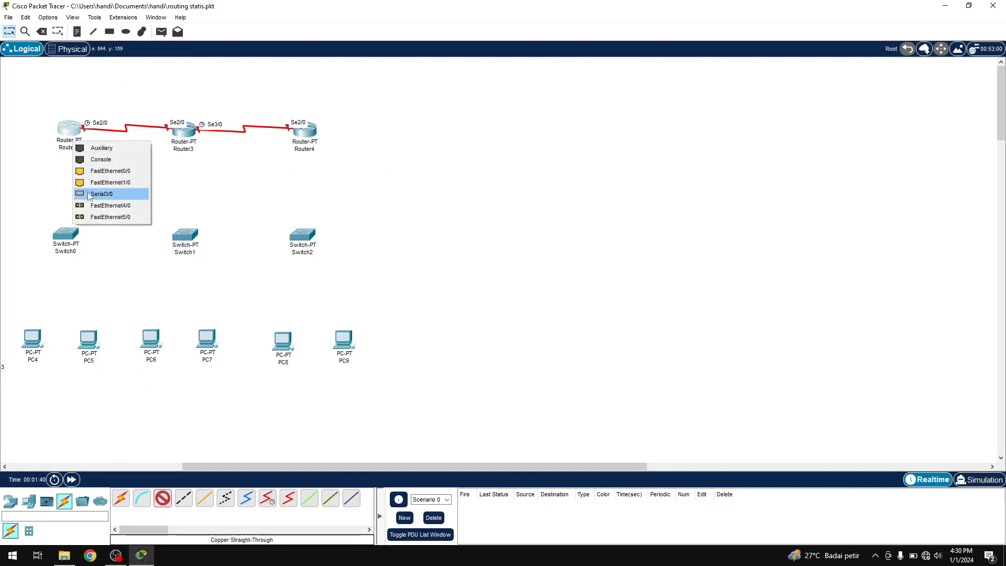
left_click(105, 171)
left_click(67, 228)
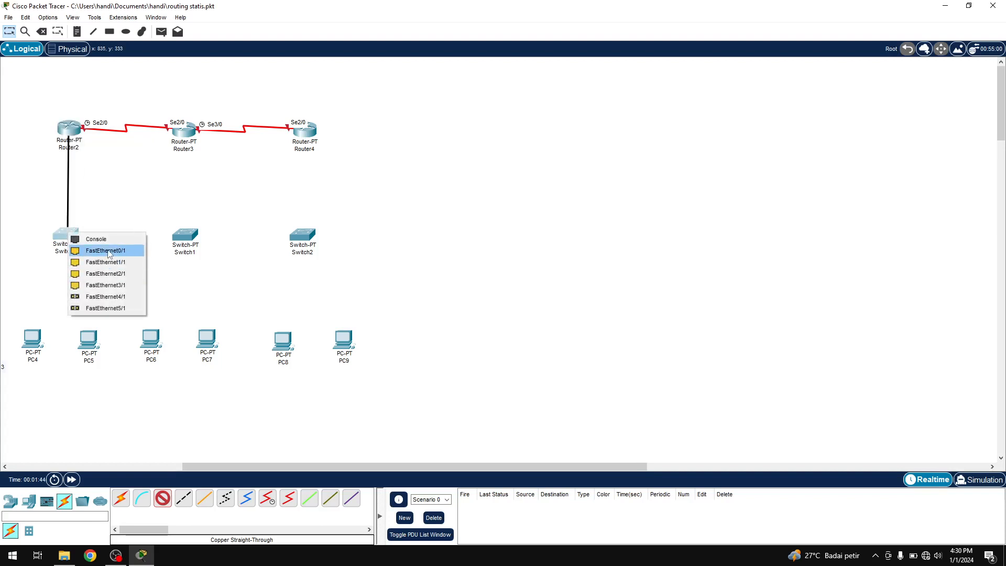
left_click(108, 251)
Connect Switch0 to its two PCs with straight-through cables: FastEthernet1/1 to PC4 FastEthernet0 and FastEthernet2/1 to PC5 FastEthernet0
left_click(162, 497)
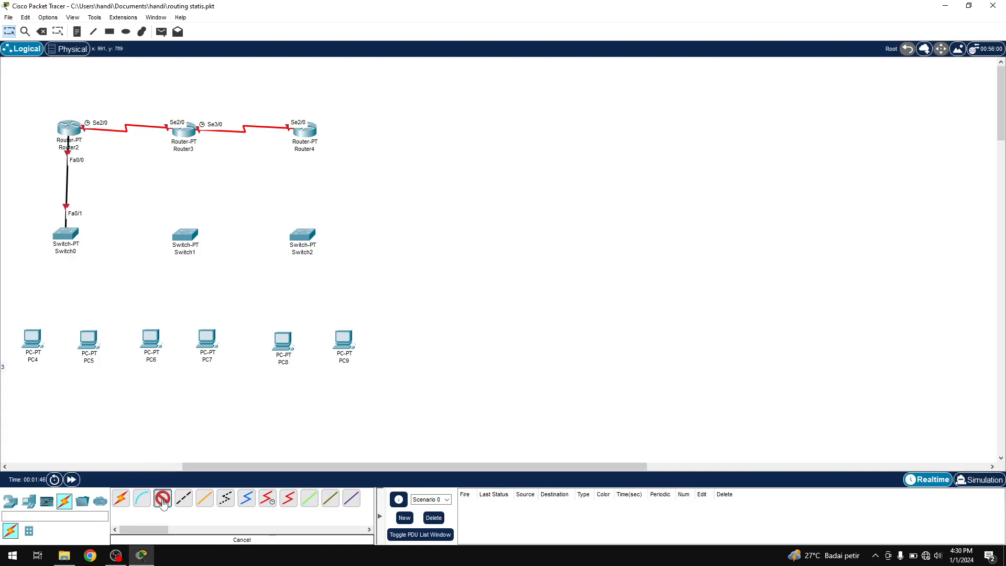
left_click(67, 236)
left_click(100, 255)
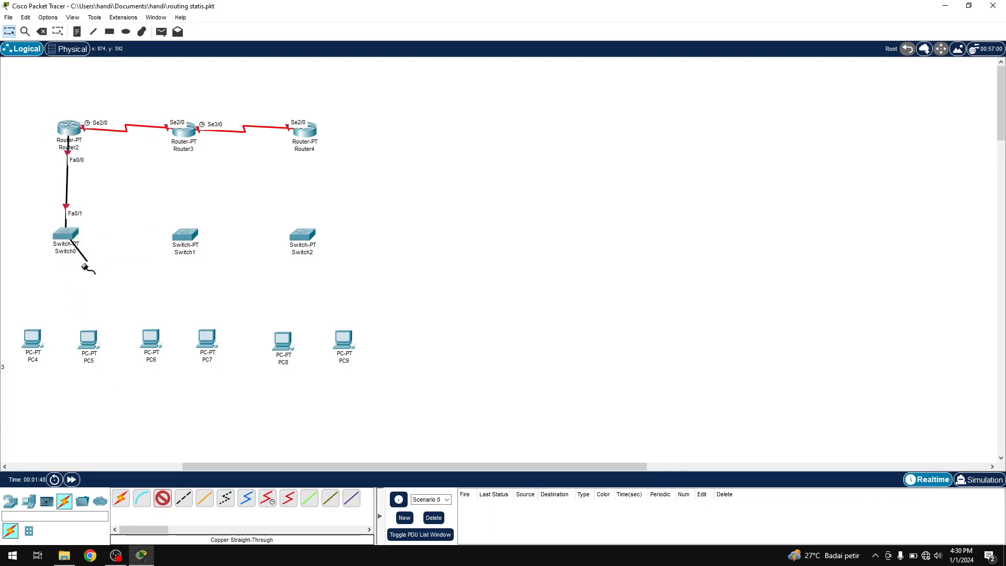
left_click(30, 338)
left_click(81, 379)
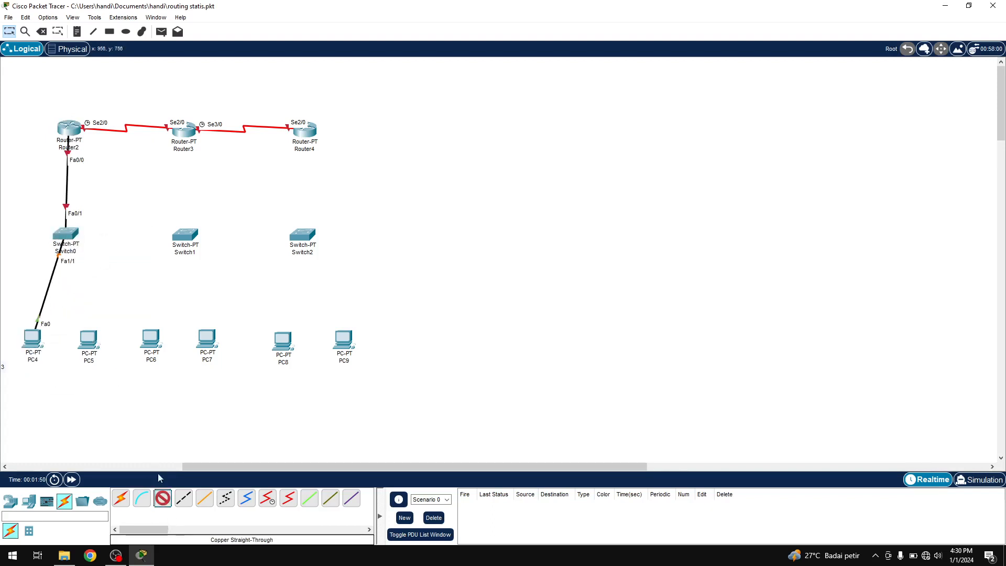
left_click(71, 240)
left_click(100, 258)
left_click(88, 339)
left_click(112, 389)
Connect Router3 FastEthernet0/0 to Switch1 FastEthernet0/1 with a Copper Straight-Through cable
left_click(162, 498)
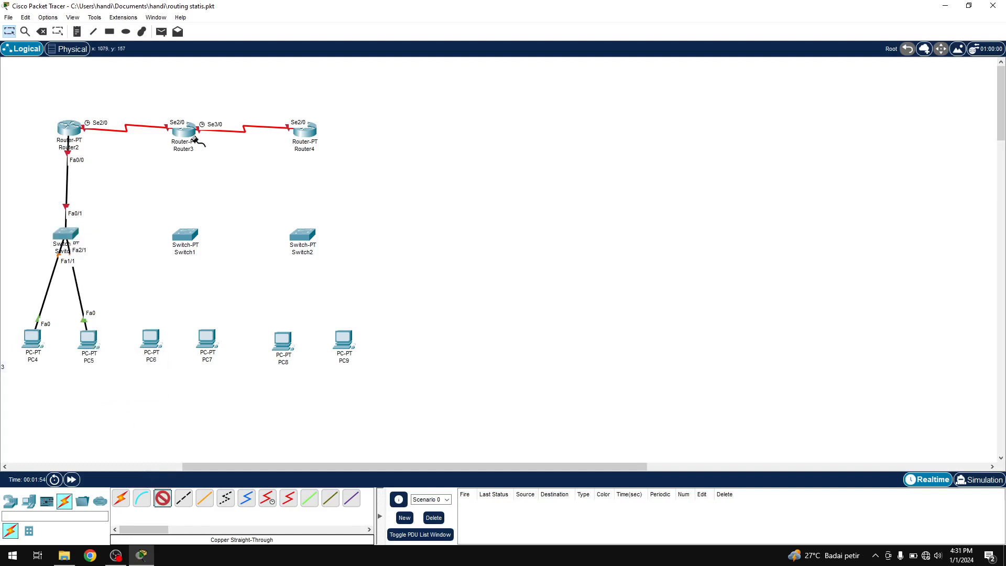
left_click(182, 130)
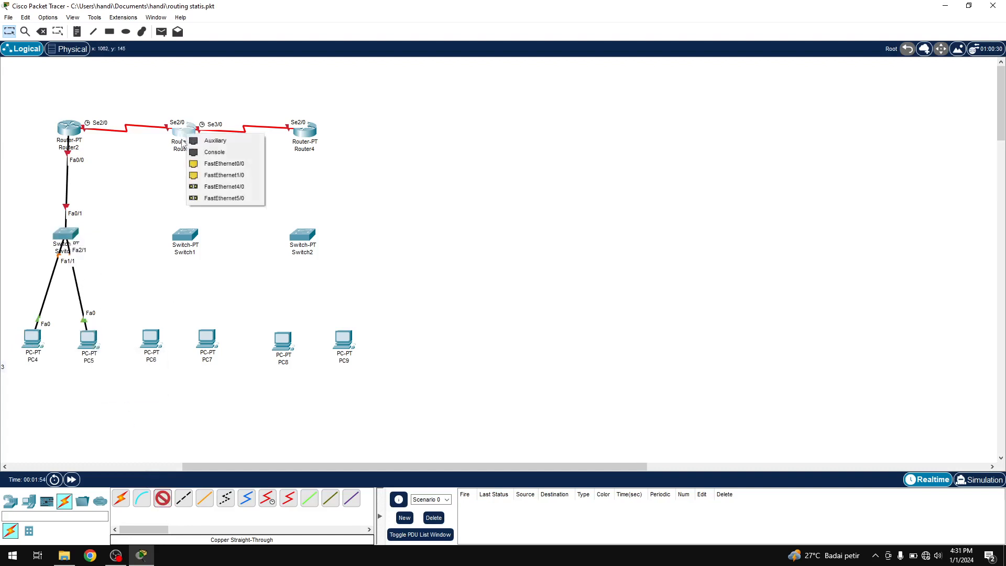
left_click(205, 164)
left_click(185, 236)
left_click(212, 250)
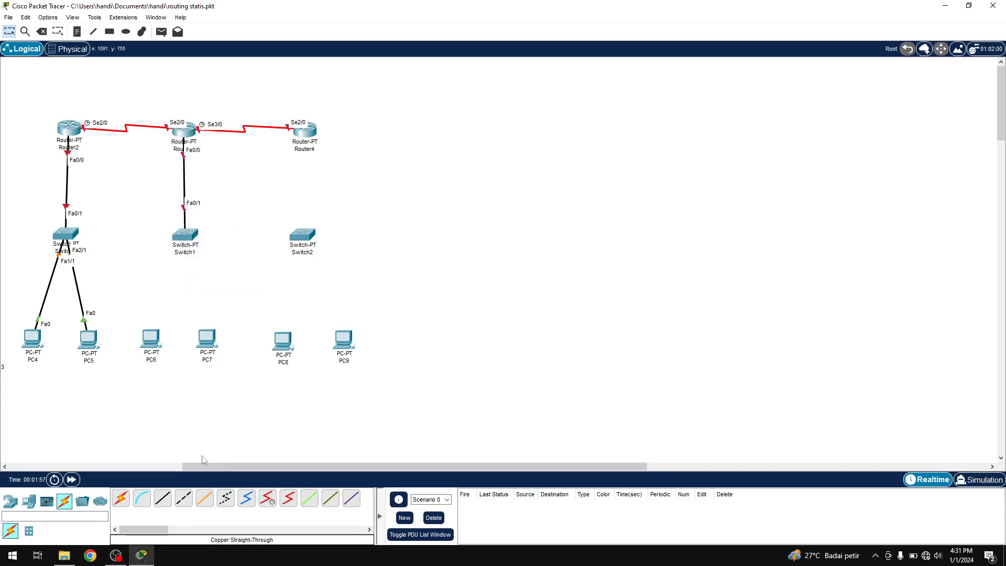
Connect Switch1 to its two PCs with straight-through cables: FastEthernet1/1 to PC6 FastEthernet0 and FastEthernet2/1 to PC7 FastEthernet0
left_click(163, 498)
left_click(186, 236)
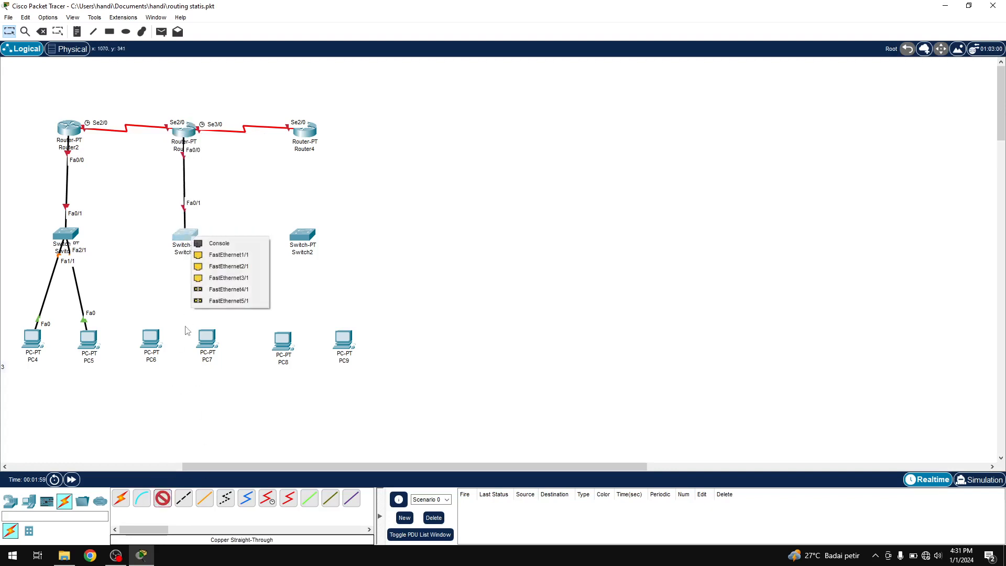
left_click(220, 257)
left_click(149, 332)
left_click(180, 373)
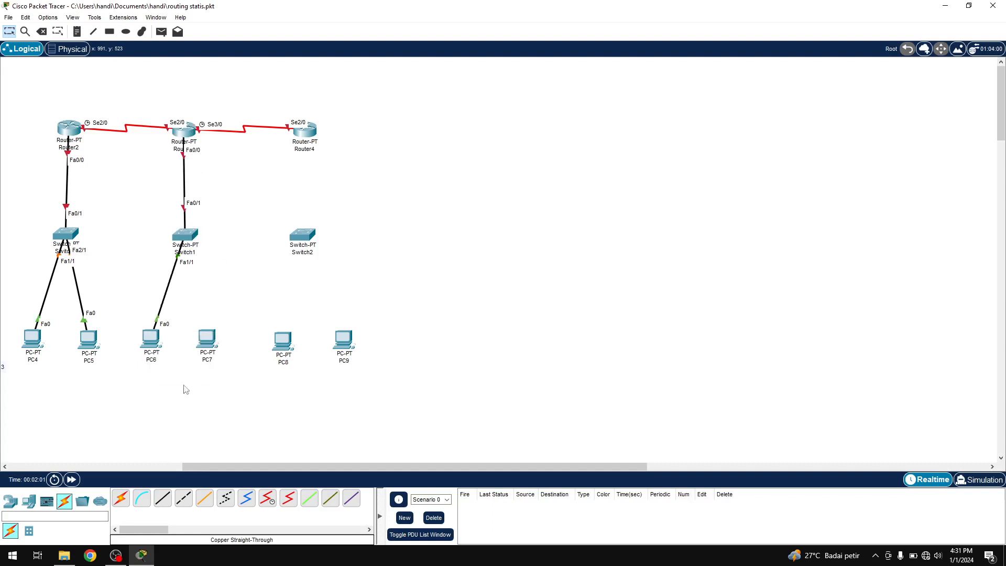
left_click(162, 499)
left_click(194, 233)
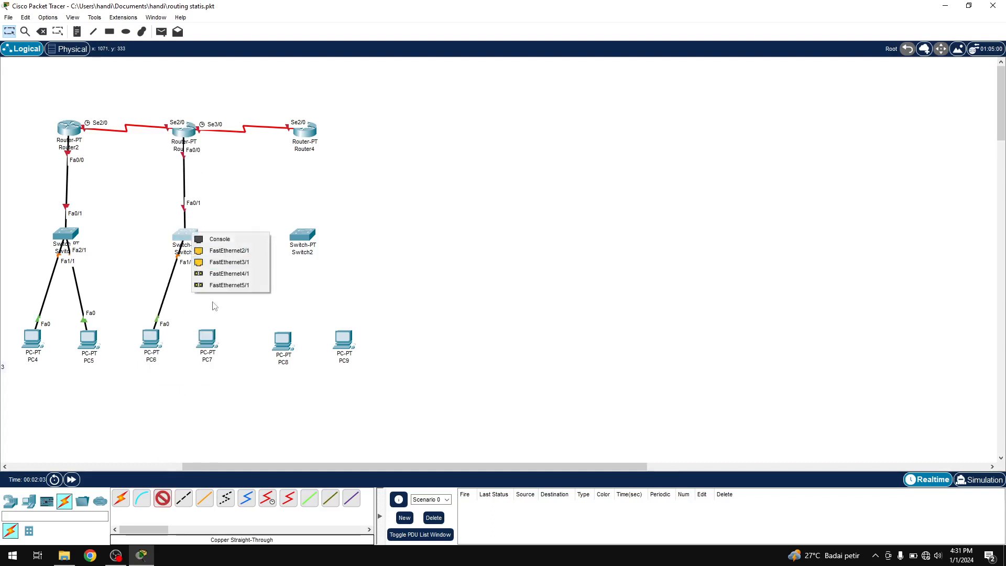
left_click(220, 264)
left_click(207, 338)
left_click(241, 379)
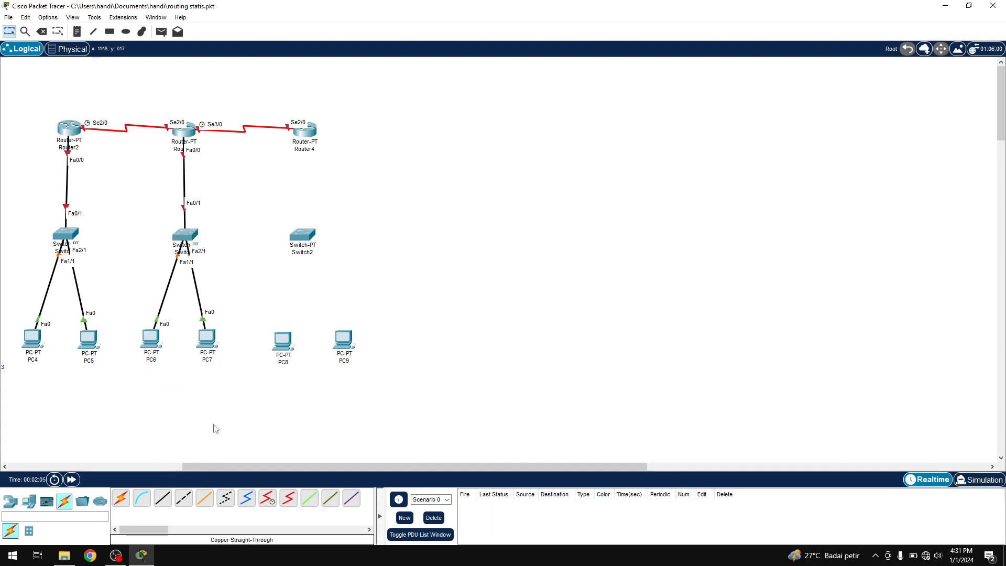
Connect Router4 FastEthernet0/0 to Switch2 FastEthernet0/1 with a Copper Straight-Through cable
left_click(162, 498)
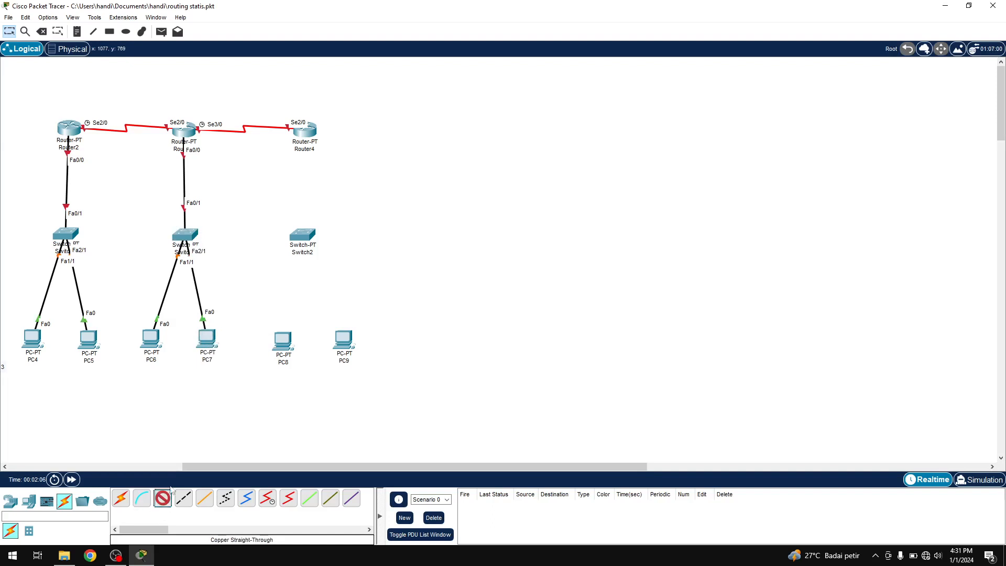
left_click(305, 134)
left_click(335, 166)
left_click(309, 238)
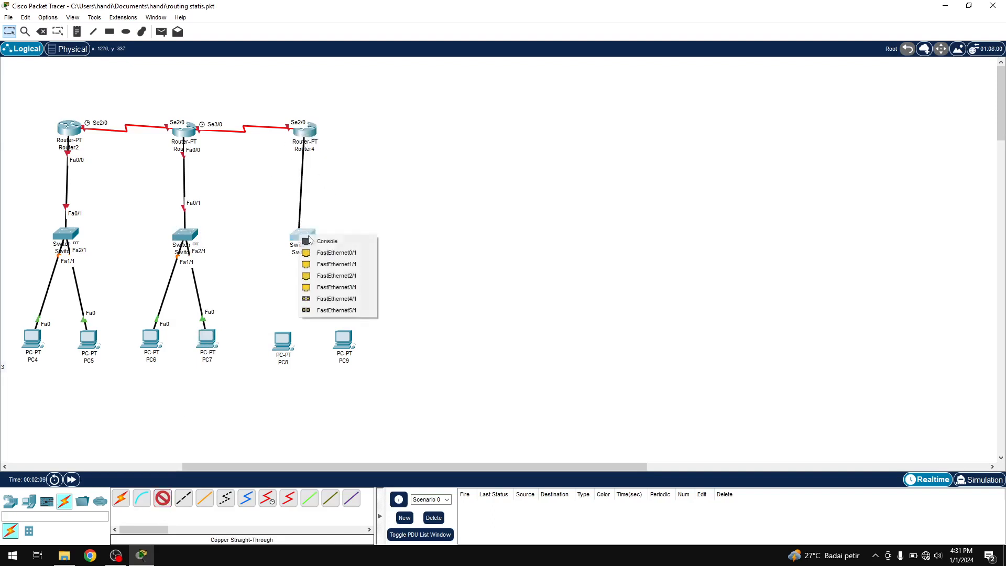
left_click(335, 253)
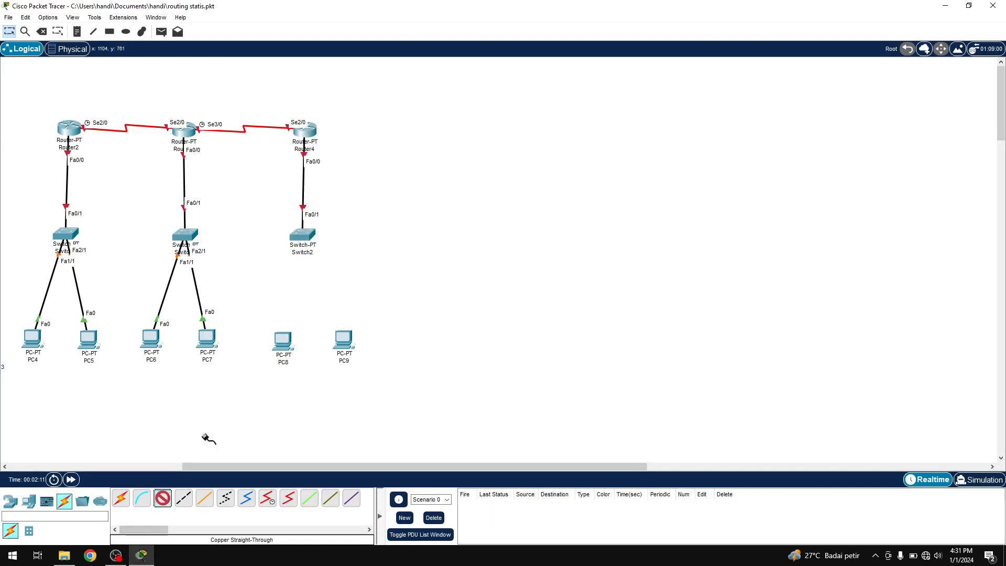
Connect Switch2 to its two PCs with straight-through cables: FastEthernet1/1 to PC8 FastEthernet0 and FastEthernet2/1 to PC9 FastEthernet0
left_click(303, 234)
left_click(337, 249)
left_click(284, 342)
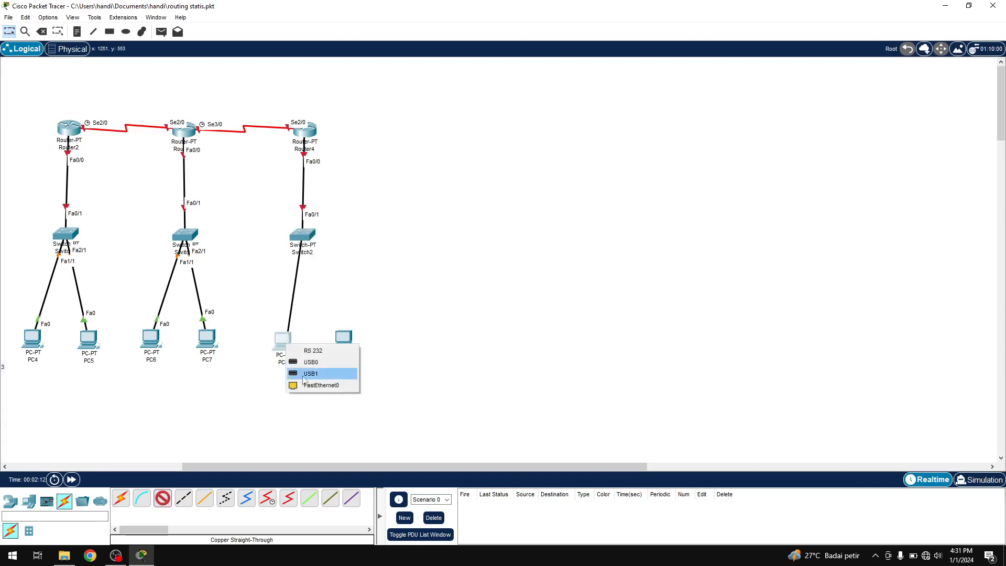
left_click(306, 385)
left_click(308, 235)
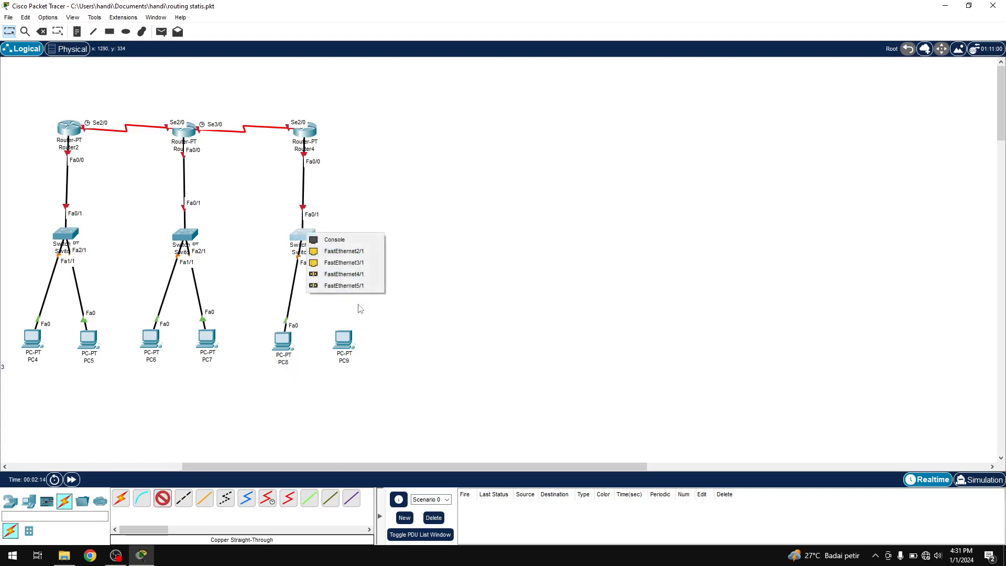
left_click(359, 251)
left_click(344, 339)
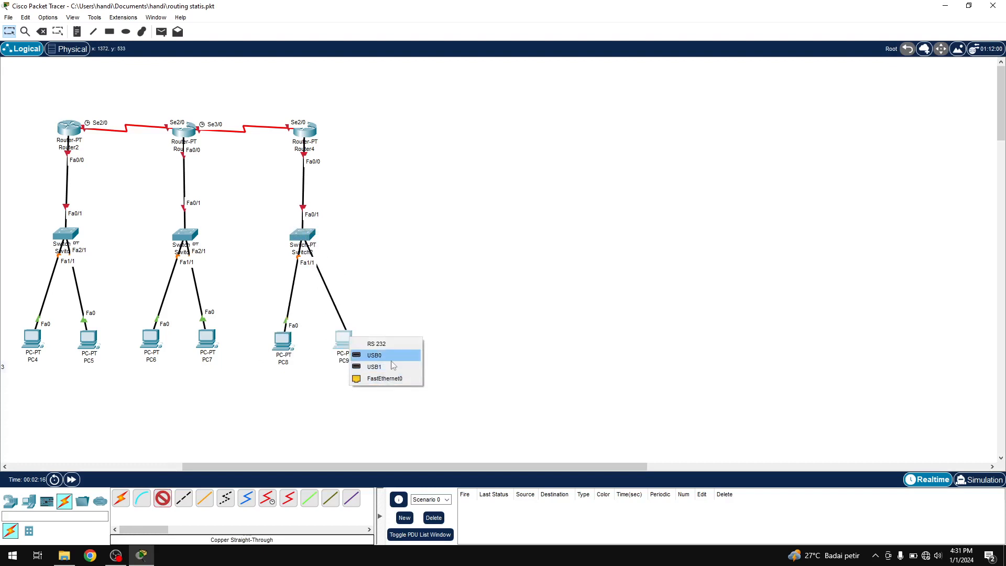
left_click(395, 378)
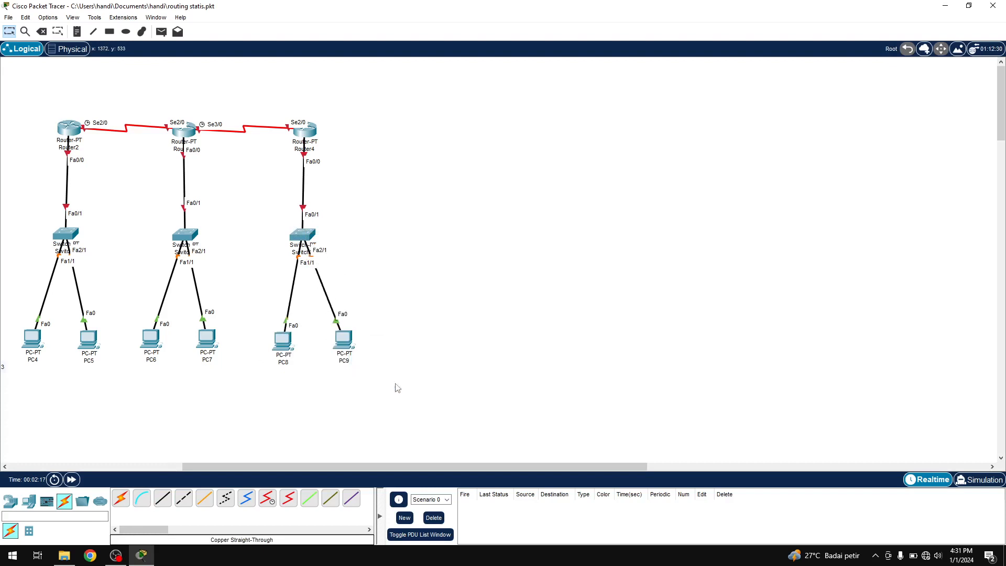
Add a text note reading 172.16.1.2 and position it directly below PC4
left_click(76, 32)
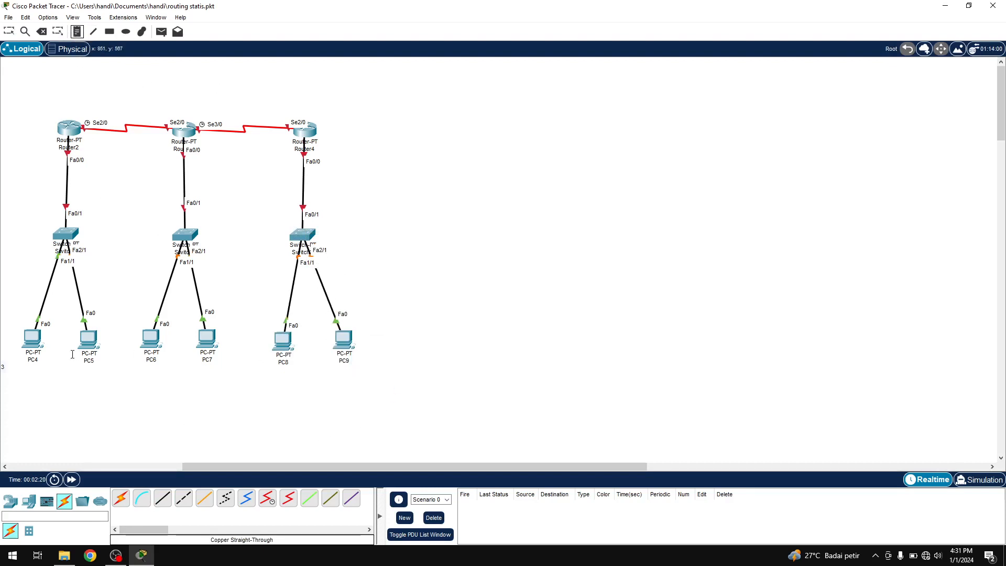
left_click(32, 382)
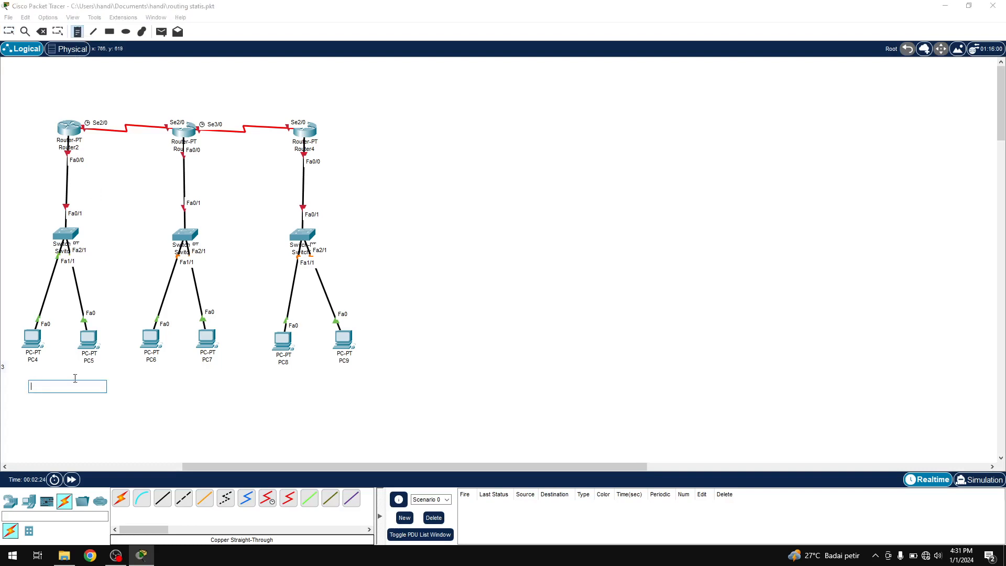
type("172.16.1.2")
key("Escape")
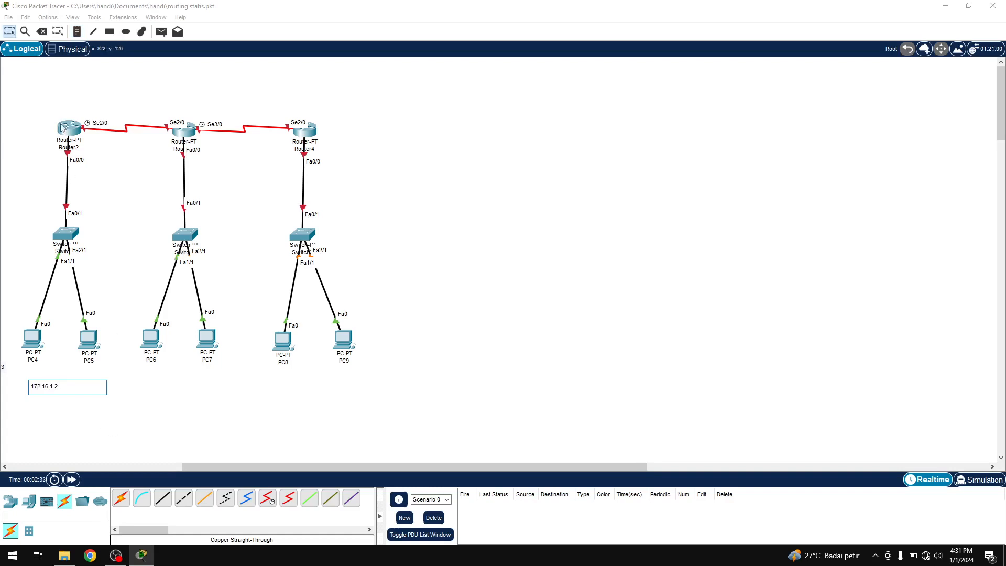
left_click_drag(55, 395, 40, 381)
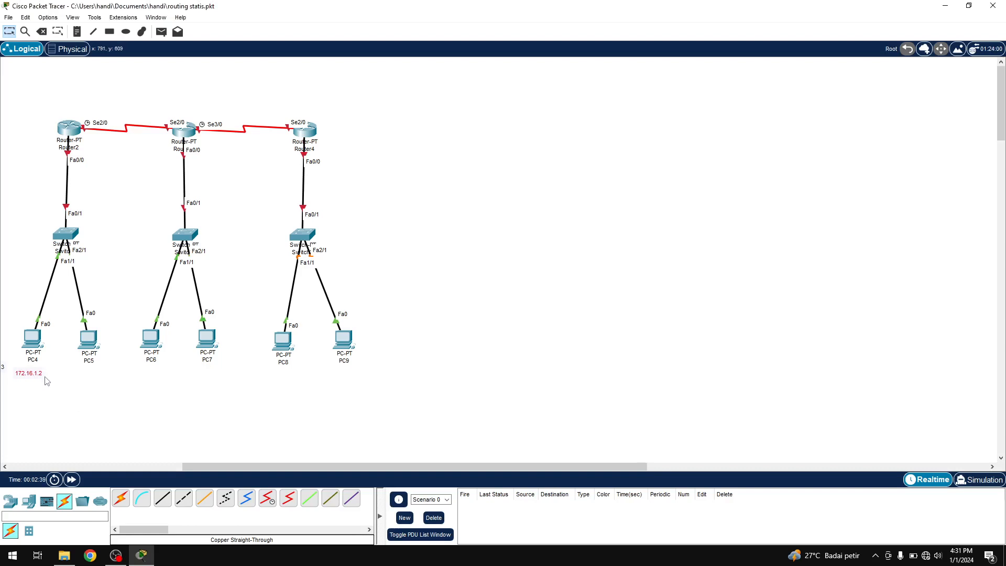
Duplicate the PC4 address note, place the copy below PC5 and change its text to 172.16.1.3
left_click(87, 380)
type("172.16.1.2")
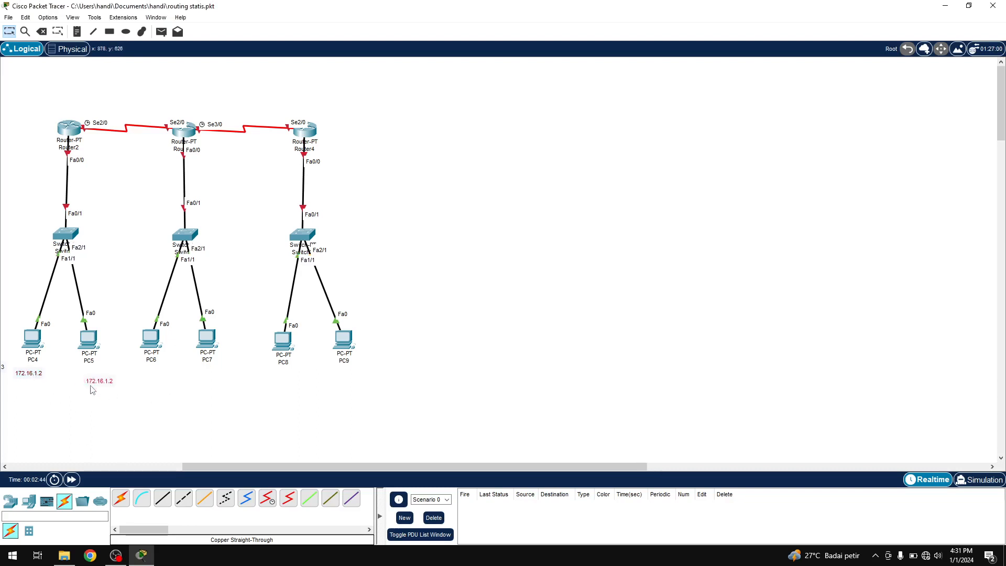
left_click_drag(82, 383, 77, 380)
double_click(80, 376)
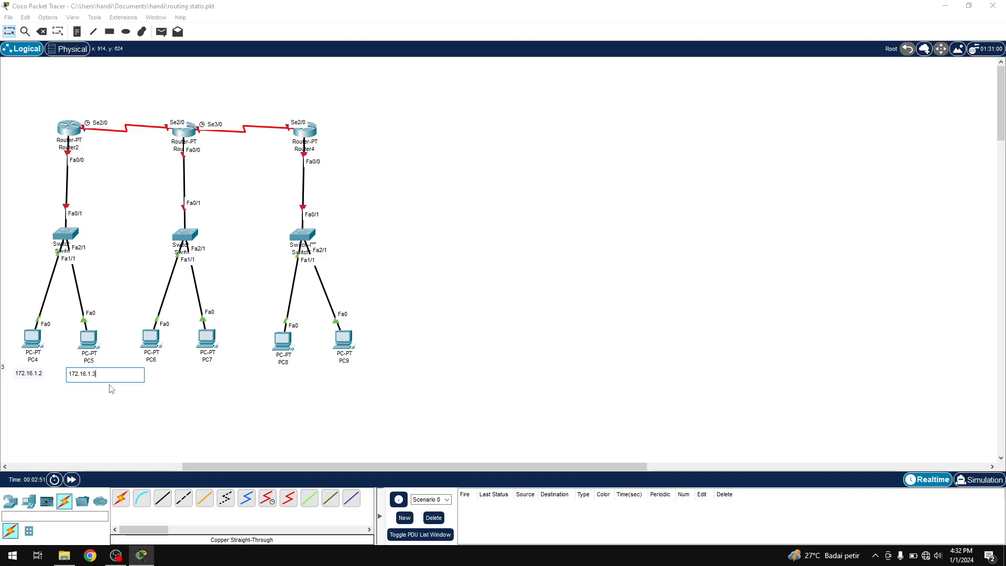
left_click(116, 394)
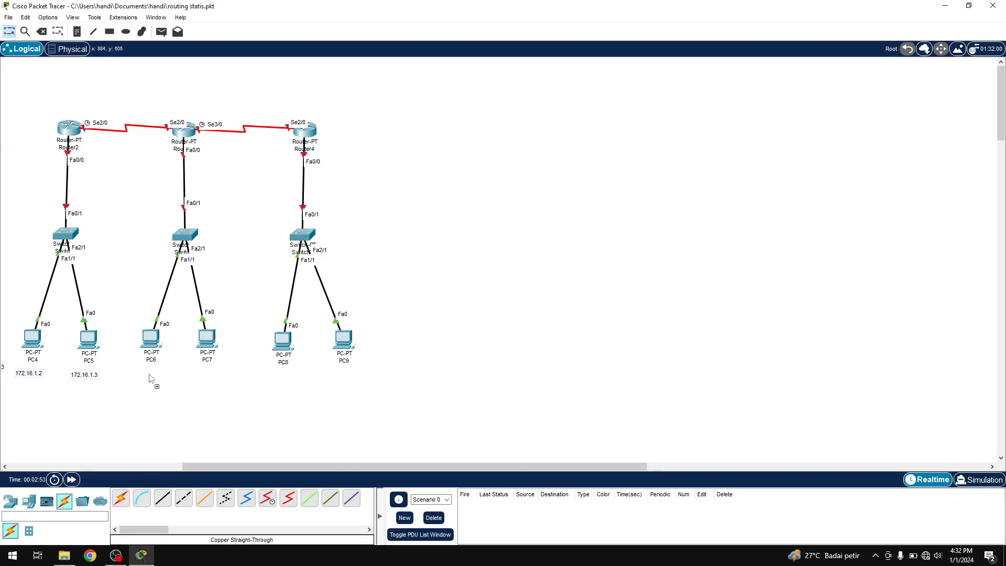
Duplicate the PC5 address note, place the copy below PC6 and change its text to 172.16.3.2
left_click_drag(156, 375, 141, 377)
left_click(151, 377)
double_click(150, 377)
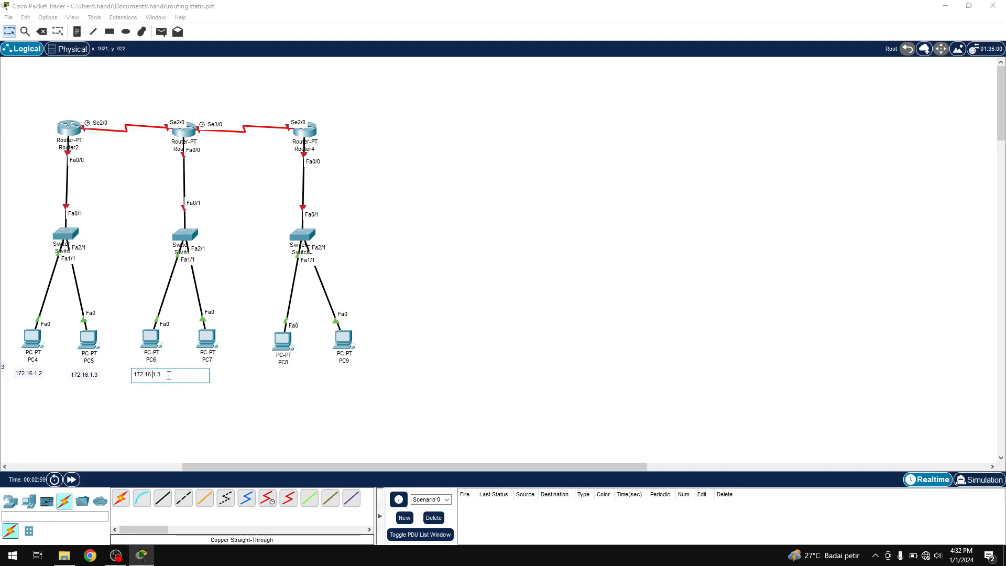
key("Delete")
type("2")
key("End")
key("Delete")
type("3")
key("Right")
key("Right")
key("BackSpace")
left_click(176, 408)
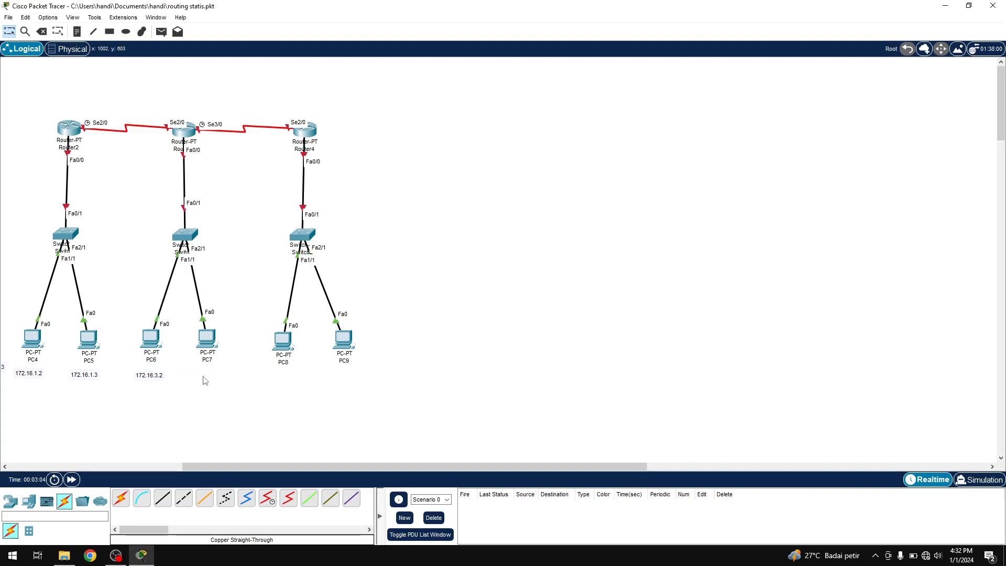
Duplicate the PC6 address note, place the copy below PC7 and change its text to 172.16.3.3
type("172.16.3.2")
double_click(211, 376)
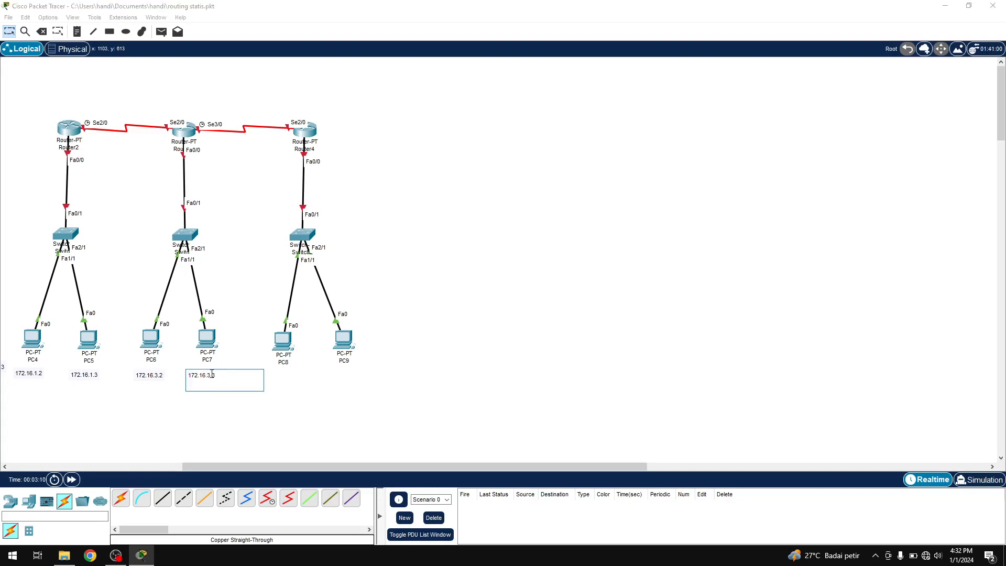
type("3")
left_click(225, 438)
left_click(253, 408)
Duplicate the PC7 address note, place the copy below PC8 and change its text to 172.16.4.3
left_click_drag(210, 378, 278, 380)
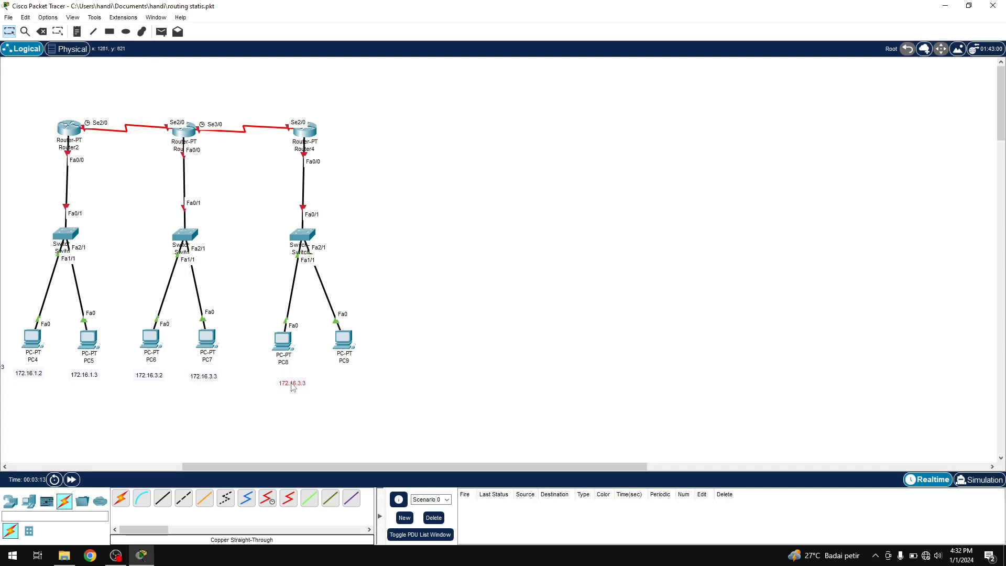
left_click(278, 381)
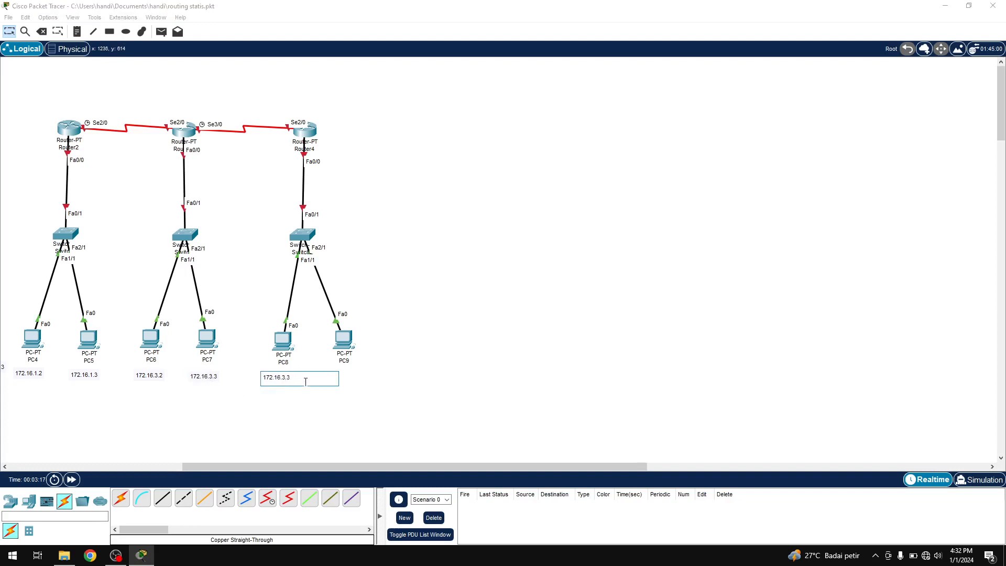
key("BackSpace")
type("4")
left_click(297, 411)
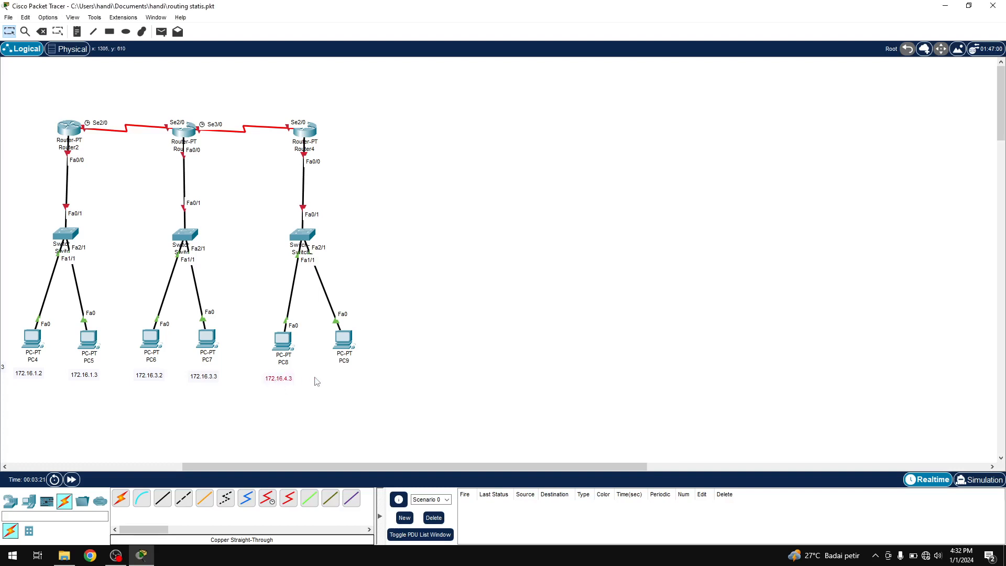
Duplicate the PC8 address note below PC9, and change the note below PC8 to 172.16.5.2
left_click(293, 378)
left_click(287, 402)
mouse_move(282, 380)
left_mouse_down()
mouse_move(350, 380)
mouse_move(282, 378)
left_mouse_up()
left_click(288, 381)
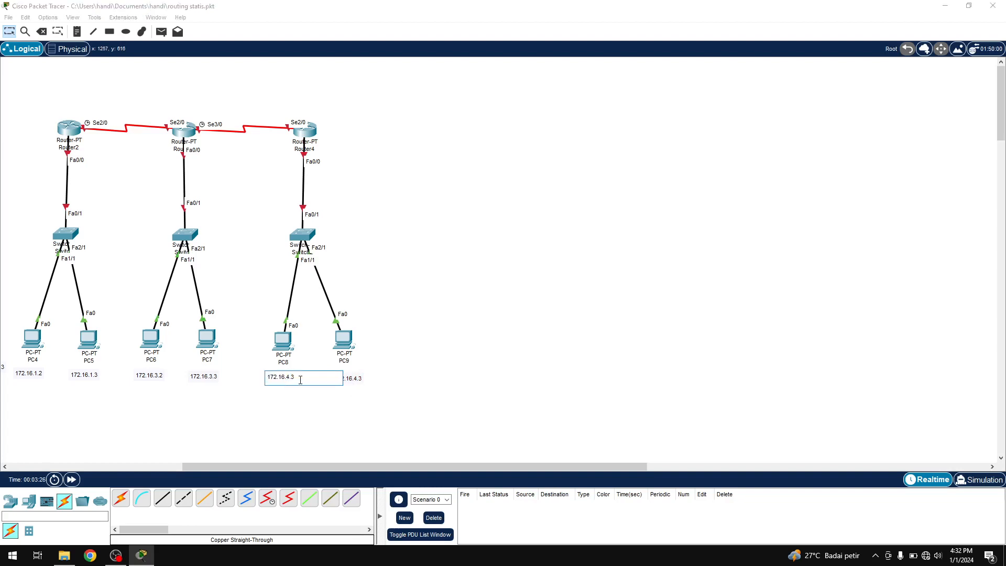
key("BackSpace")
Change the text of the address note below PC9 to 172.16.5.3
left_click(357, 380)
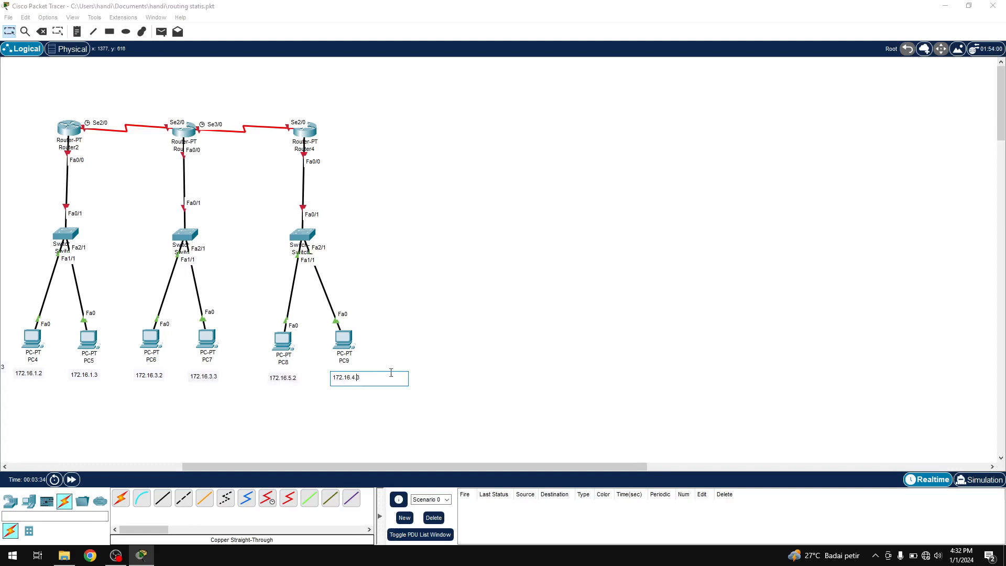
key("BackSpace")
type("5")
left_click(431, 393)
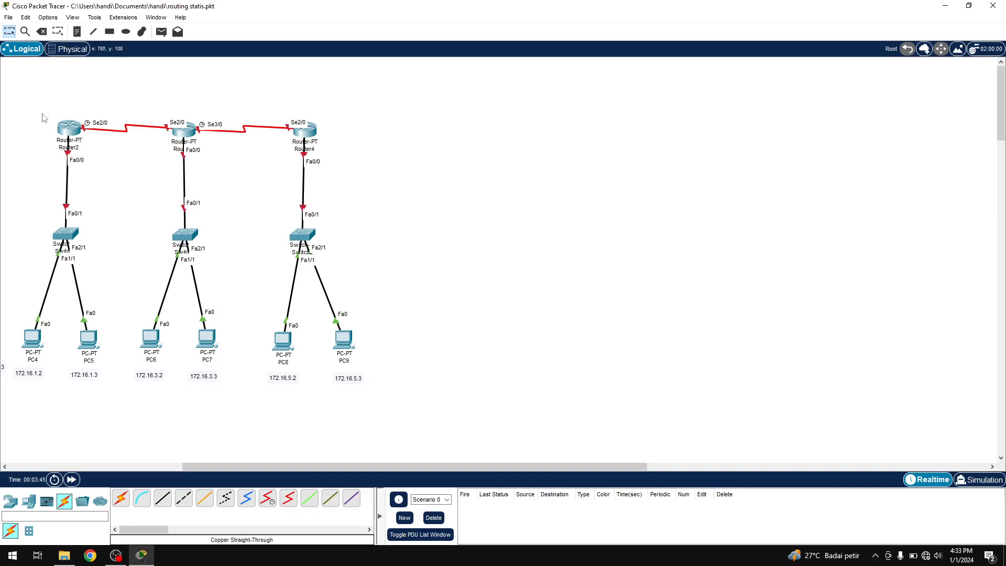
Place a text note reading 1.1 beside the Fa0/0 port of Router2
left_click(77, 32)
left_click(49, 160)
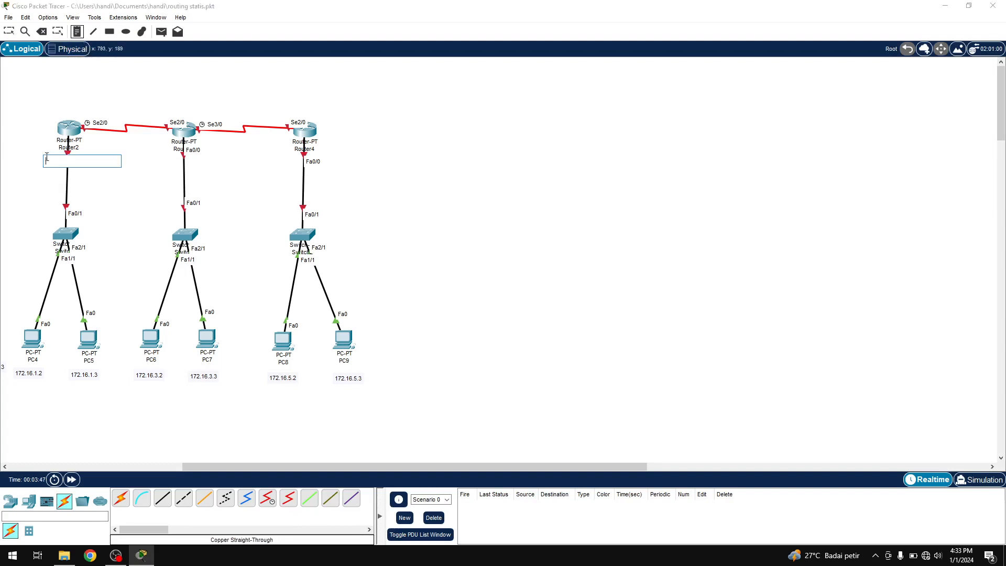
type("1.1")
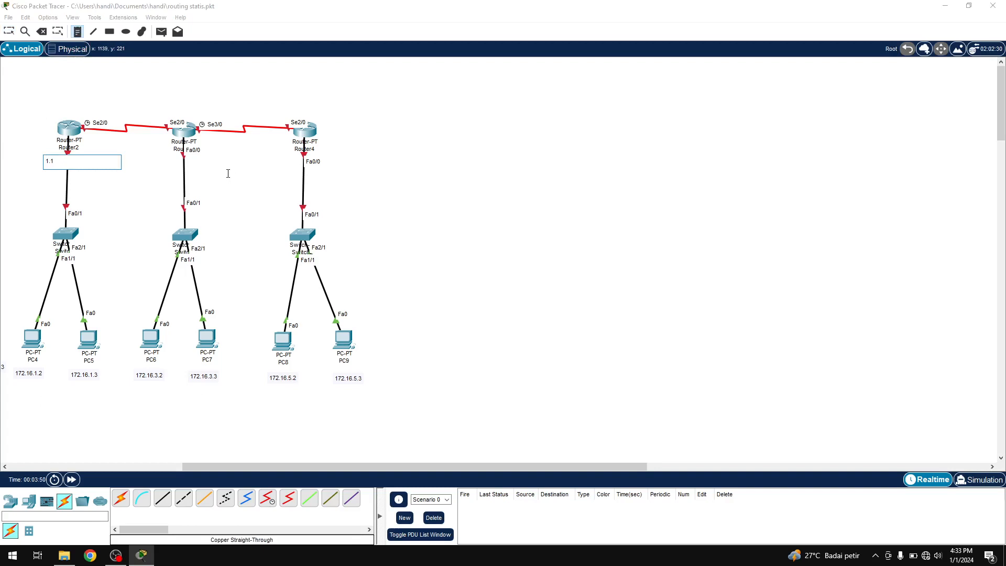
Place text notes reading 3.1 beside the middle router's Fa0/0 port and 5.1 beside Router4's Fa0/0 port
left_click(157, 194)
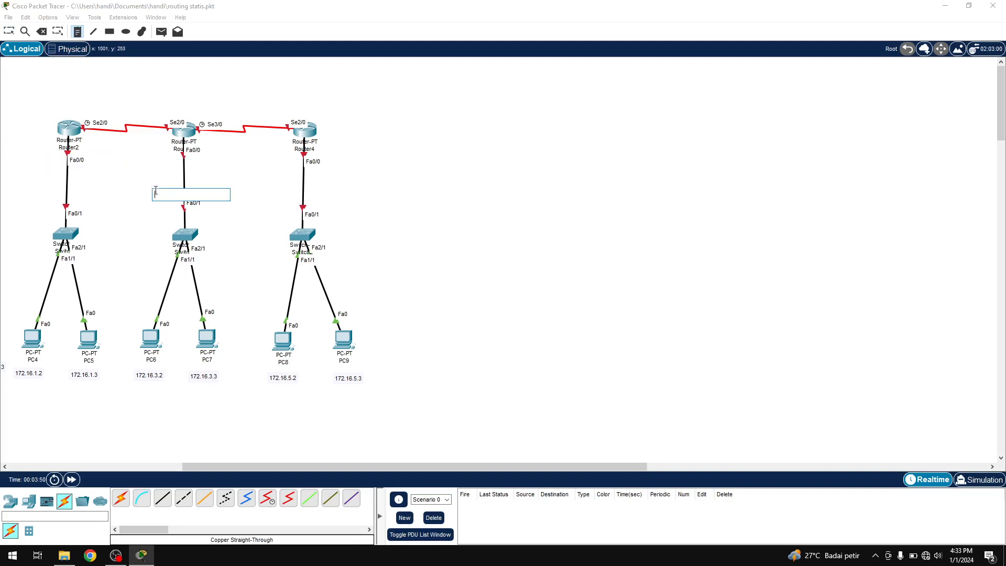
left_click(173, 163)
type("2.1")
key("BackSpace")
type("3")
left_click(286, 162)
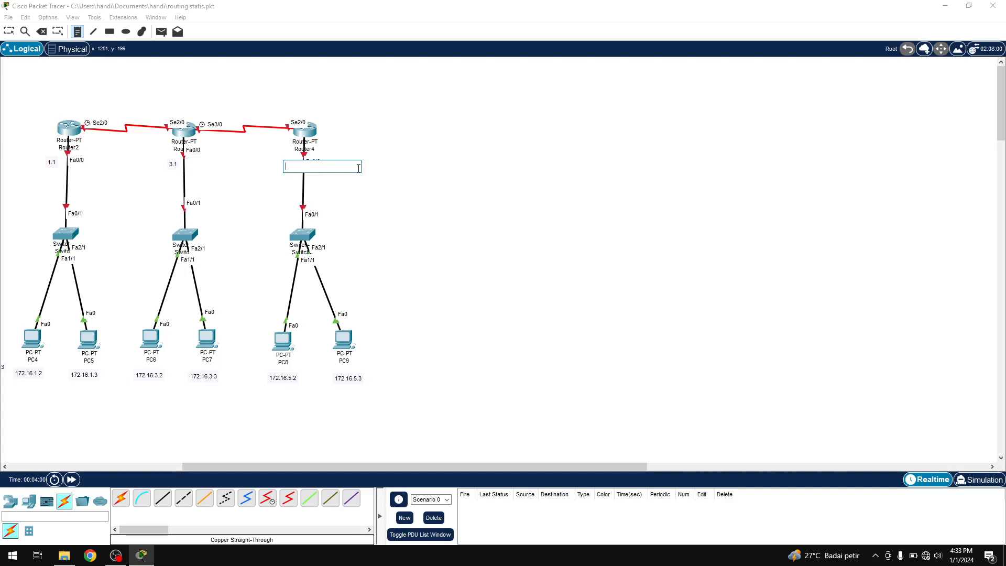
type("5.1")
Label the serial link between Router2 and the middle router with notes 2.1 and 2.2 above its two ends
left_click(85, 112)
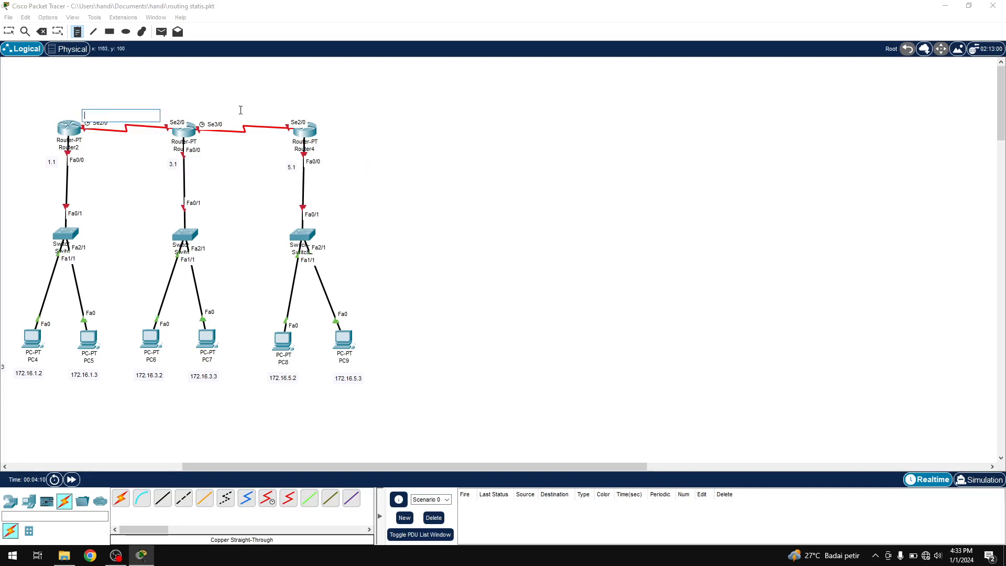
type("2.1")
left_click(182, 108)
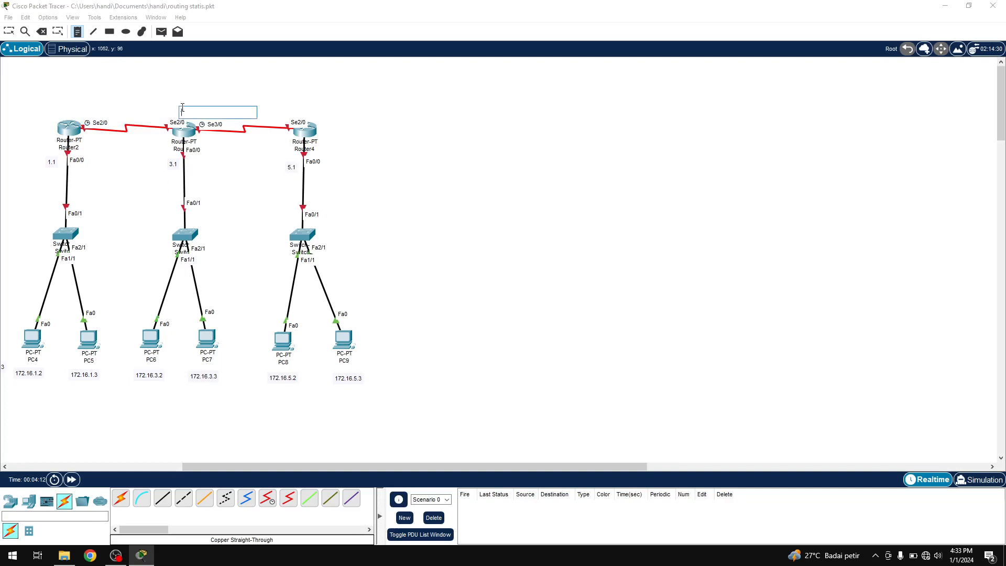
type("2.2")
Leave note placement and move the 2.2 and 2.1 notes higher, clear of the routers' port labels
left_click(274, 118)
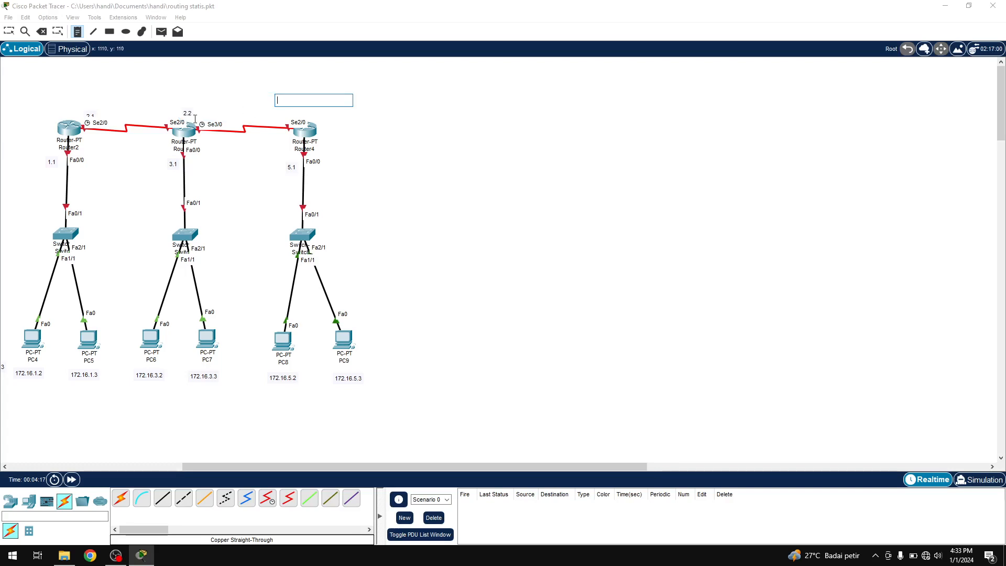
key("Escape")
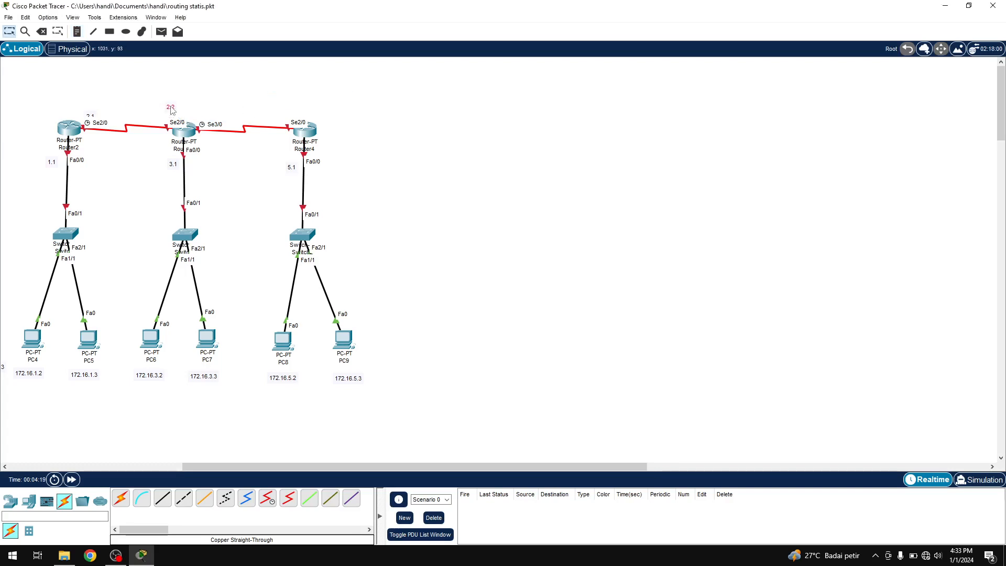
left_click_drag(93, 109, 69, 102)
Add notes 4.1 above the middle router's Se3/0 port and 4.3 above Router4, and shift the 2.1 note to the upper left of Router2
left_click(78, 32)
left_click(192, 104)
type("4.1")
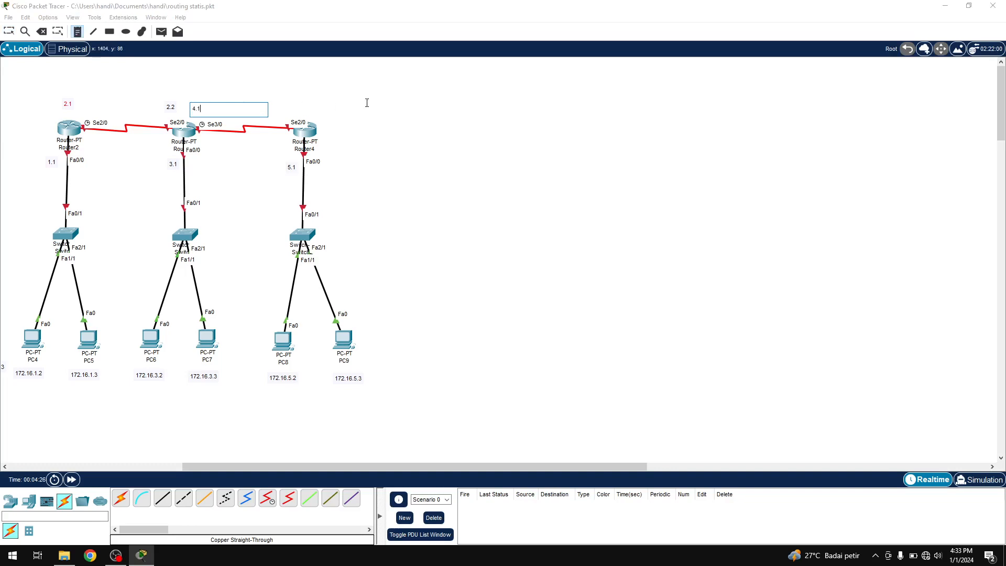
left_click(324, 104)
left_click(313, 107)
type("4.3")
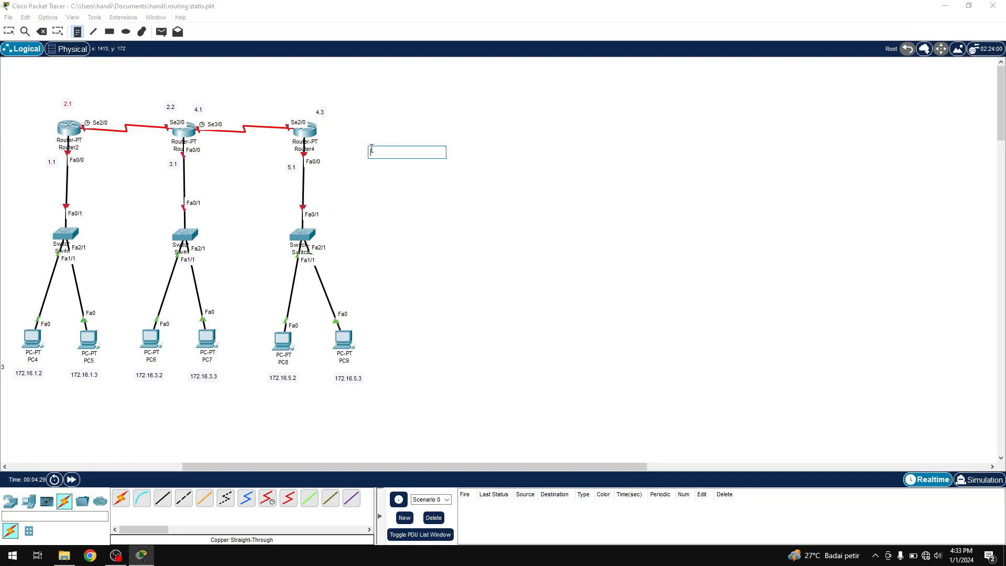
key("Escape")
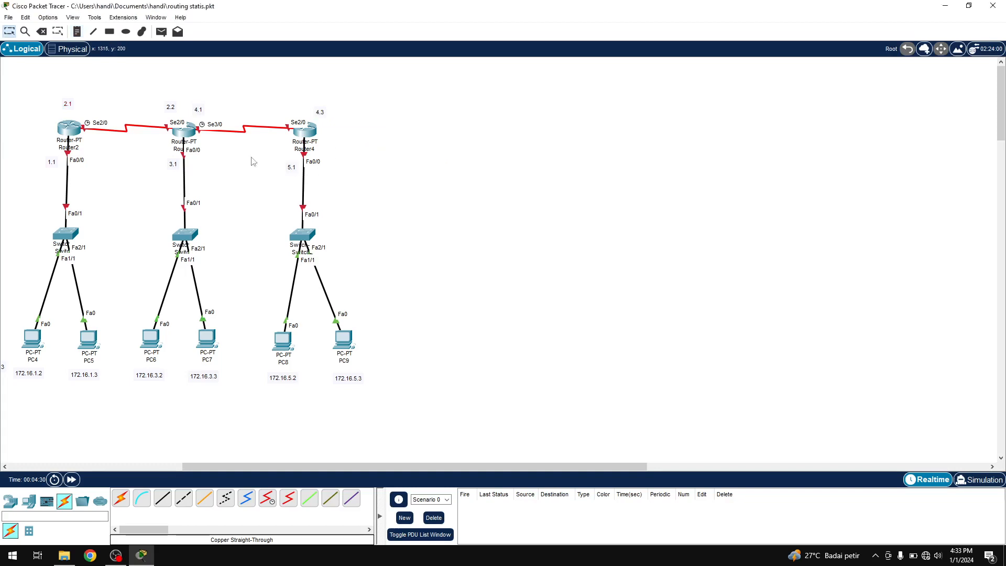
left_click_drag(63, 111, 48, 112)
Set PC4's static IPv4 address to 172.16.1.2 with subnet mask 255.255.0.0
left_click(42, 344)
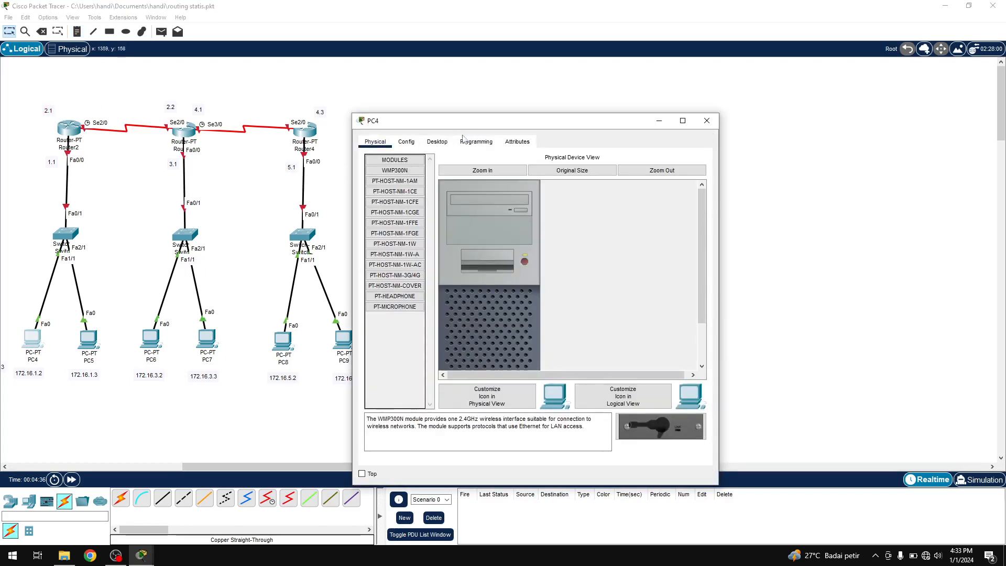
left_click(437, 142)
left_click(402, 197)
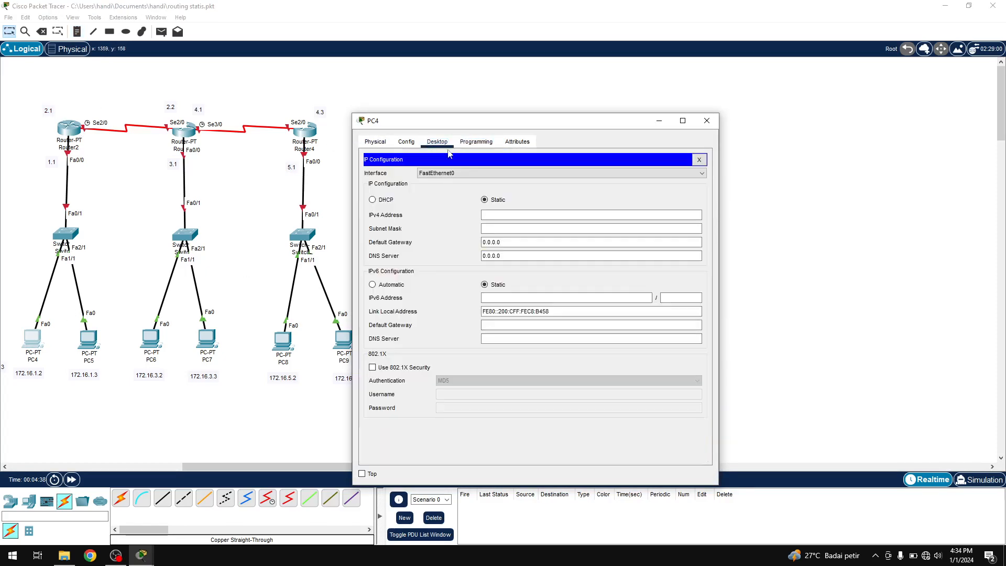
left_click_drag(462, 126, 524, 86)
left_click(623, 178)
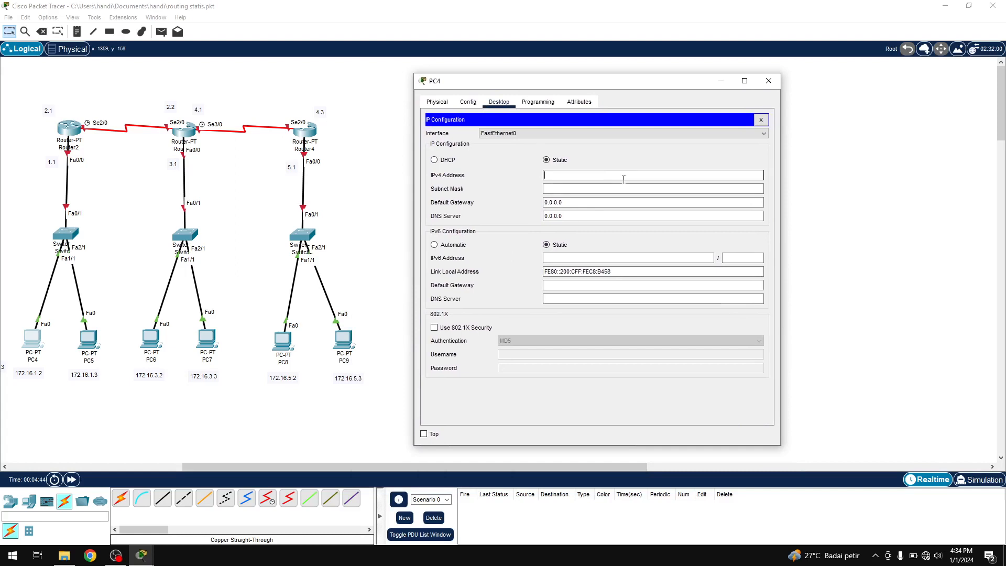
type("172.16.1.2")
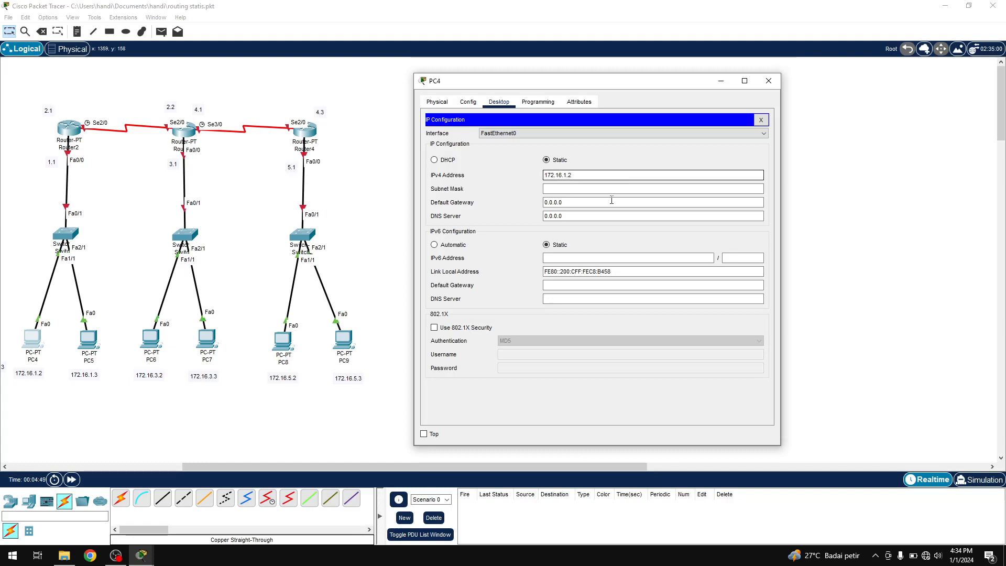
key("Tab")
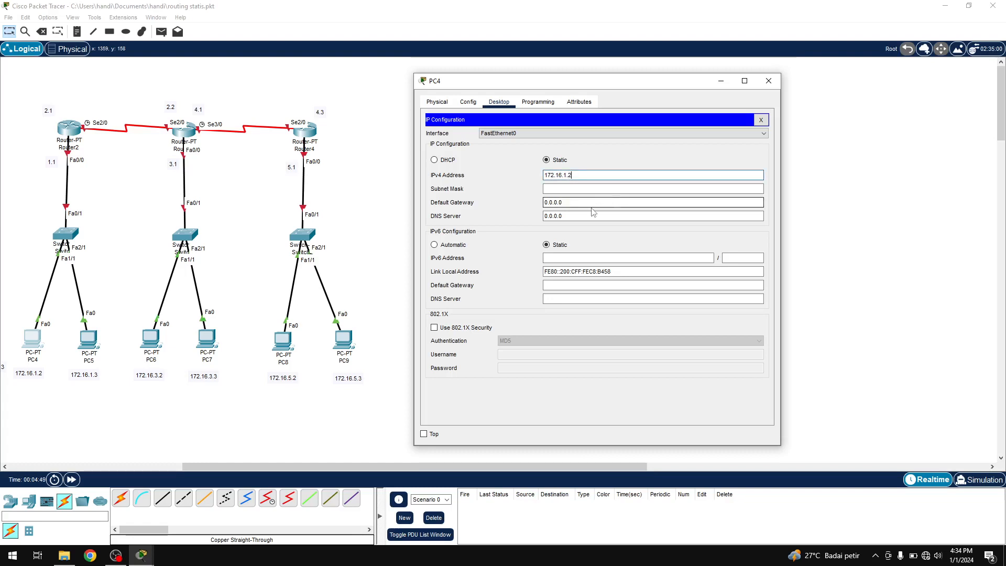
key("Tab")
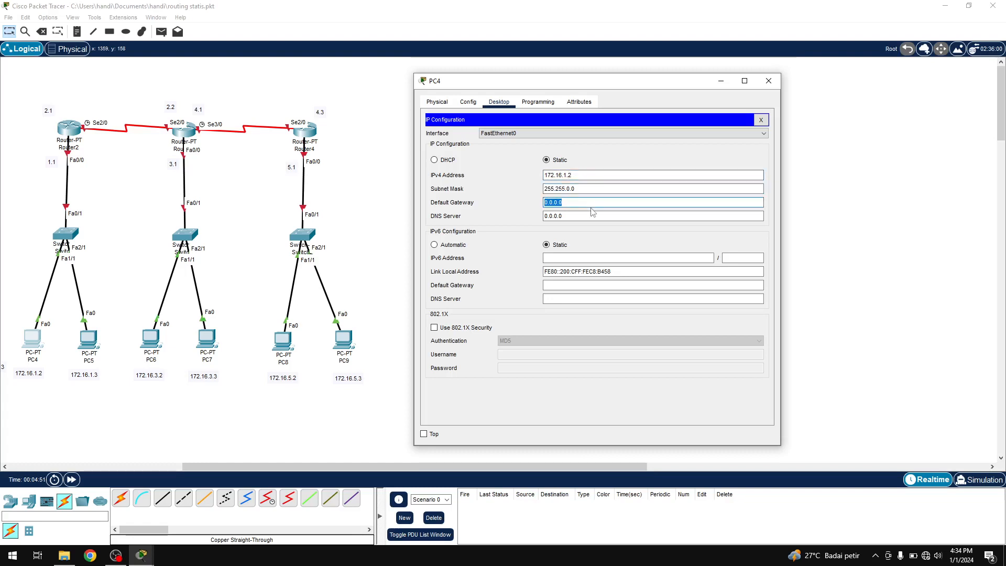
Set PC4's default gateway to 172.16.1.1, copy that address and close the PC4 window
type("172.16.11")
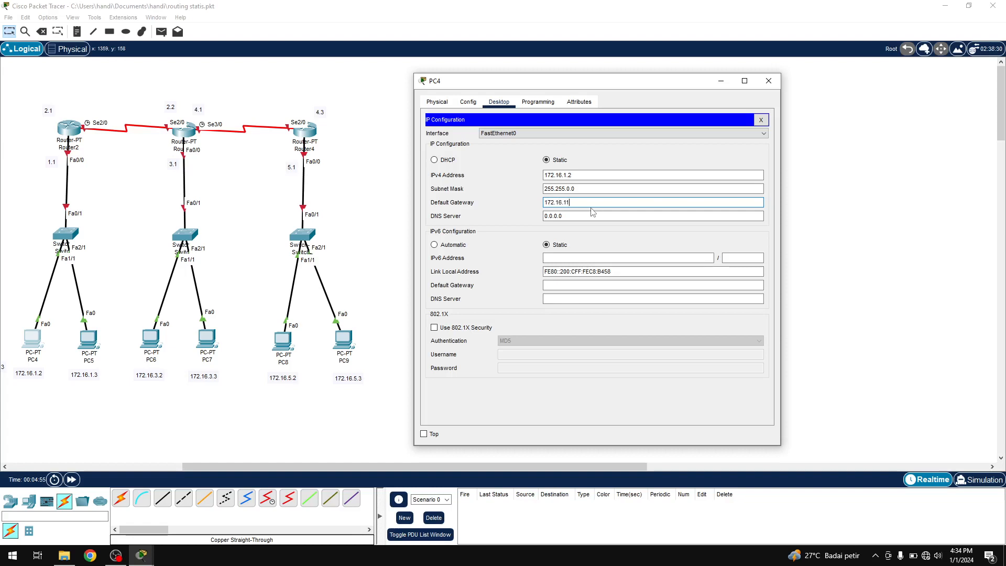
key("BackSpace")
key("ctrl+a")
left_click(768, 81)
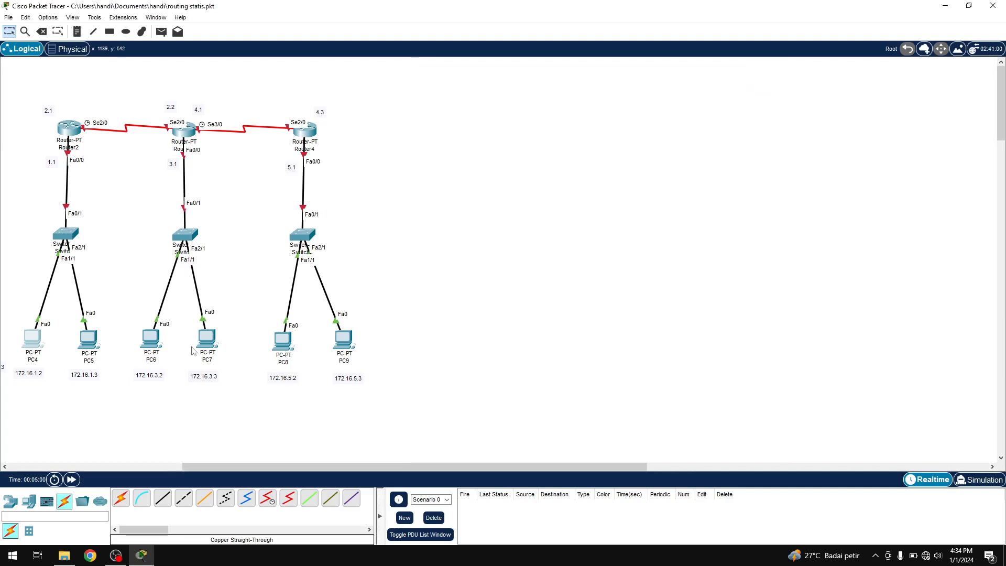
Set PC5's static IPv4 address to 172.16.1.3 with subnet mask 255.255.0.0
left_click(89, 340)
left_click(438, 142)
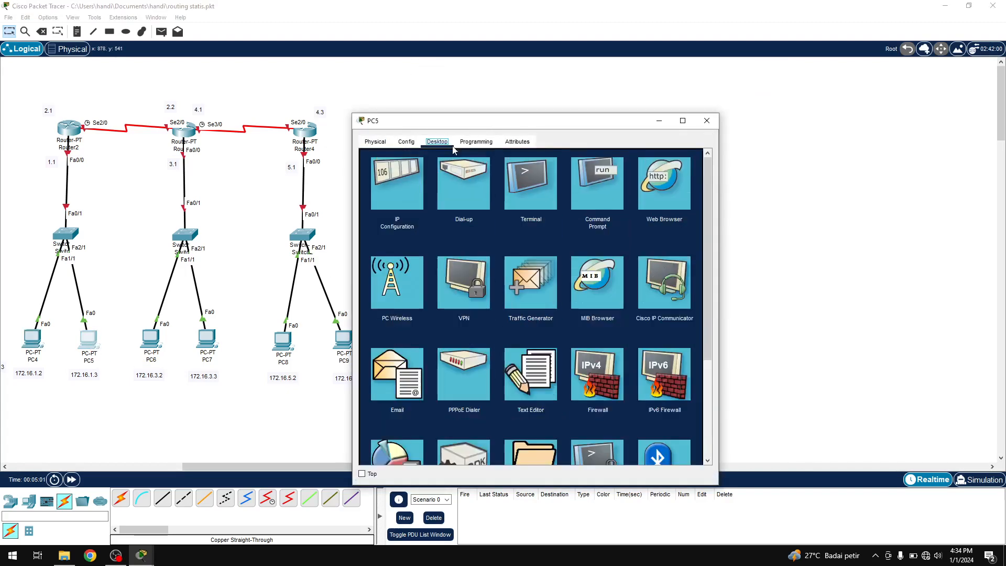
left_click(397, 185)
type("172.16.1.1")
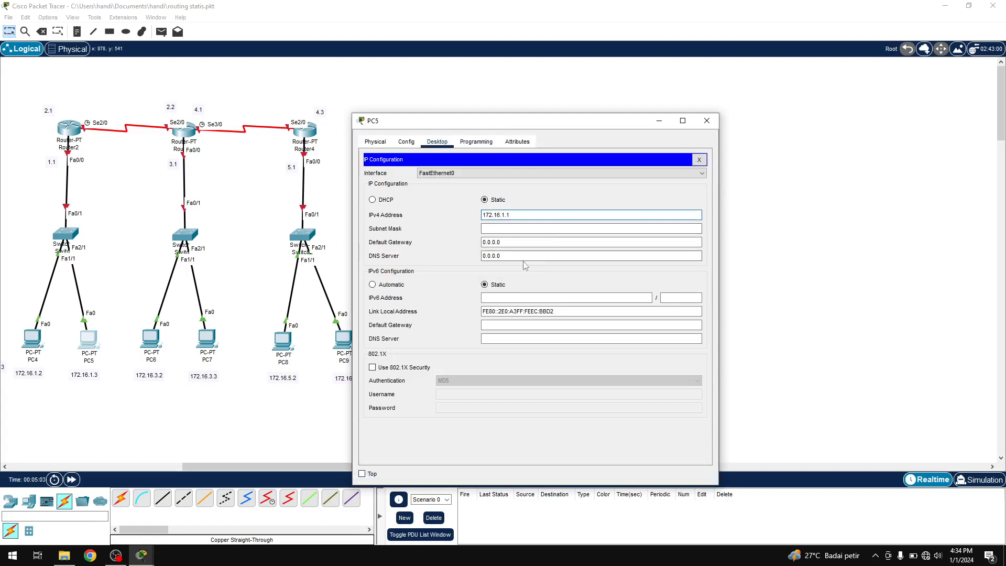
type("3")
key("Tab")
key("Tab")
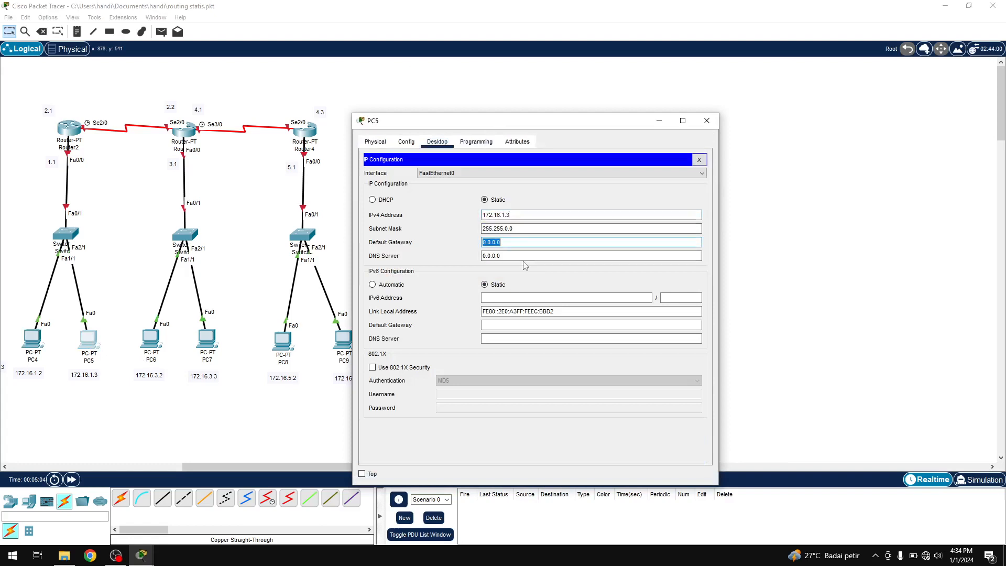
Set PC5's default gateway to 172.16.1.1, copy that address and close the PC5 window
key("BackSpace")
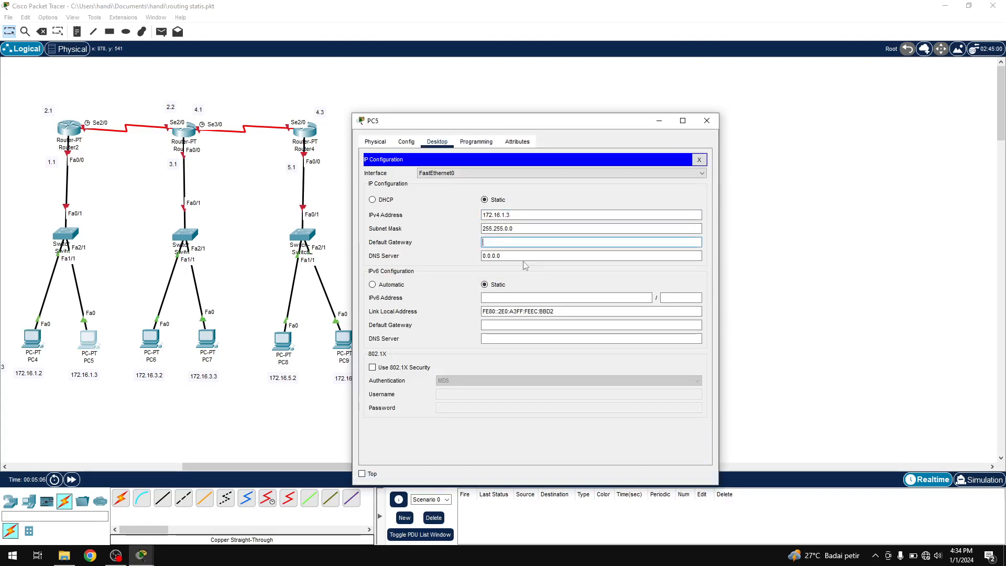
type("172.16.1.1")
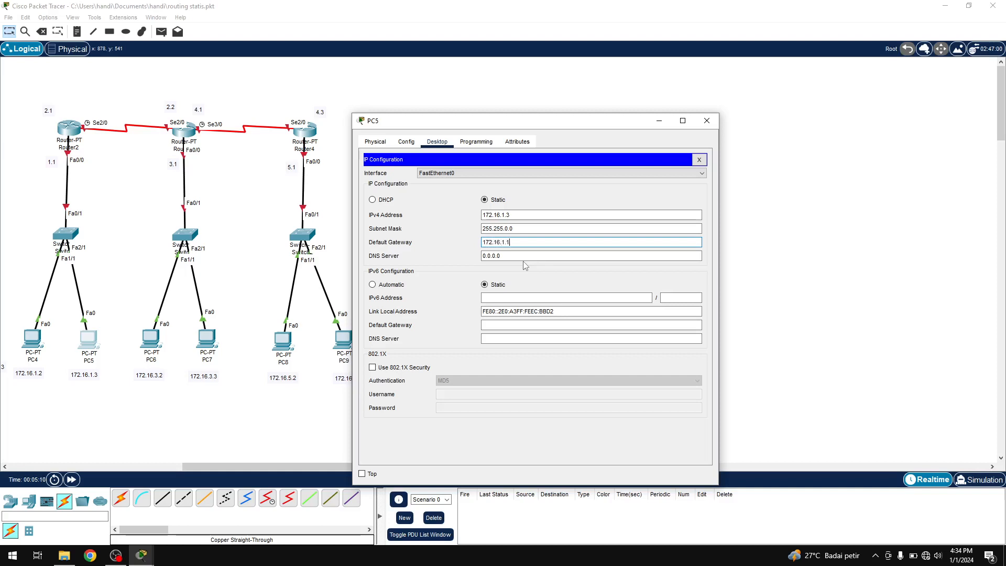
key("ctrl+a")
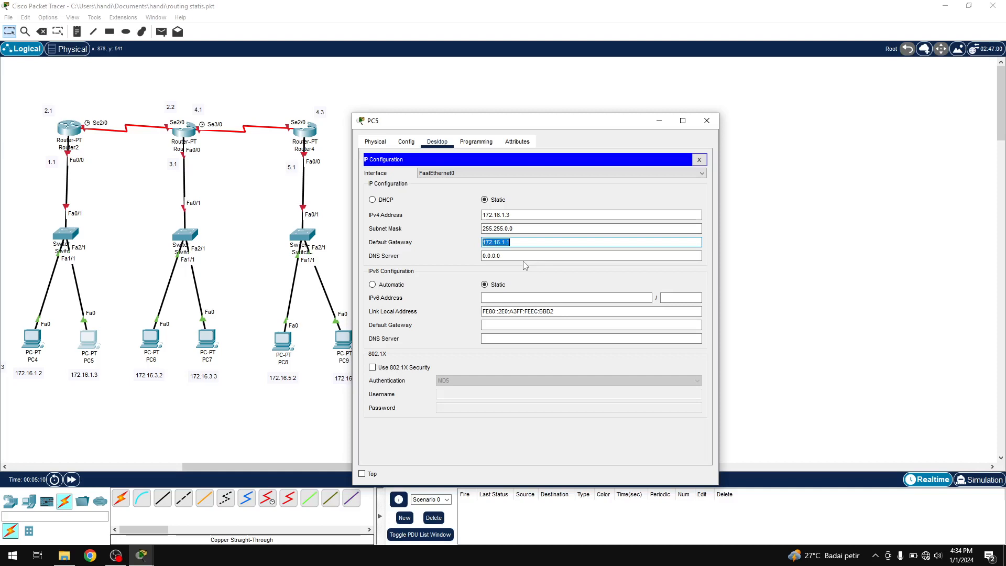
left_click(709, 126)
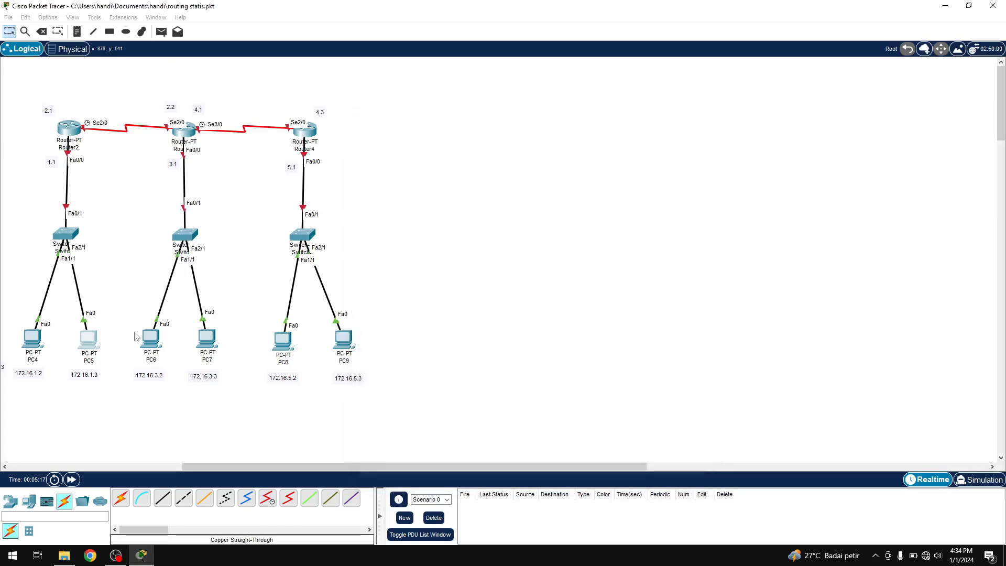
Check the address, subnet mask and gateway in PC4's IP configuration
left_click(32, 339)
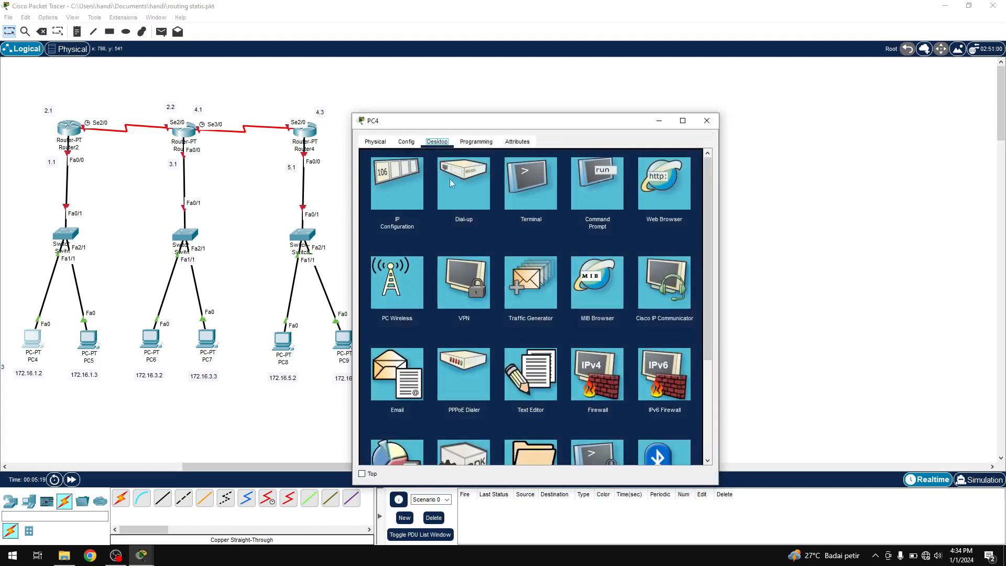
left_click(398, 183)
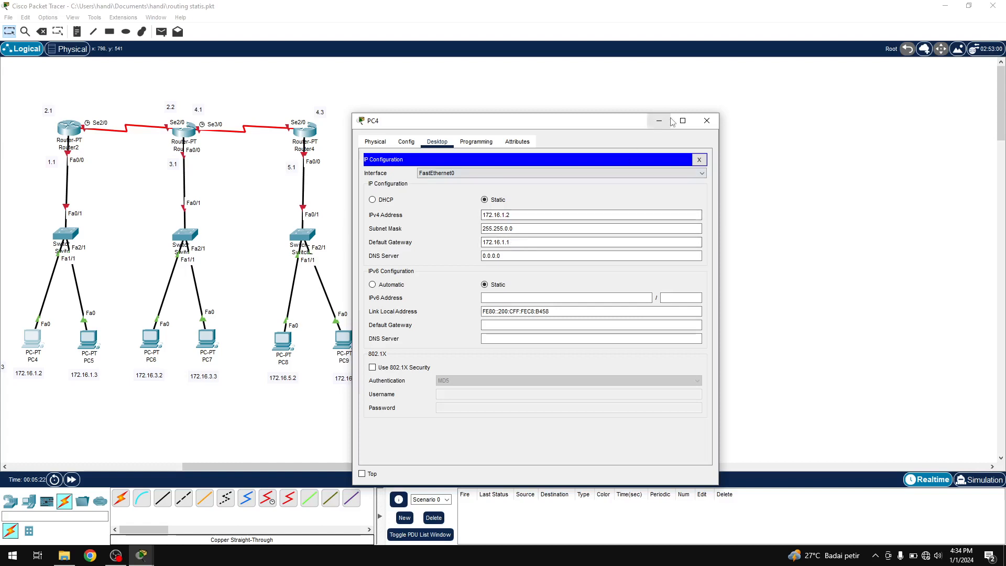
left_click(706, 120)
Set PC6's static IPv4 address to 172.16.3.2 with subnet mask 255.255.0.0
left_click(157, 344)
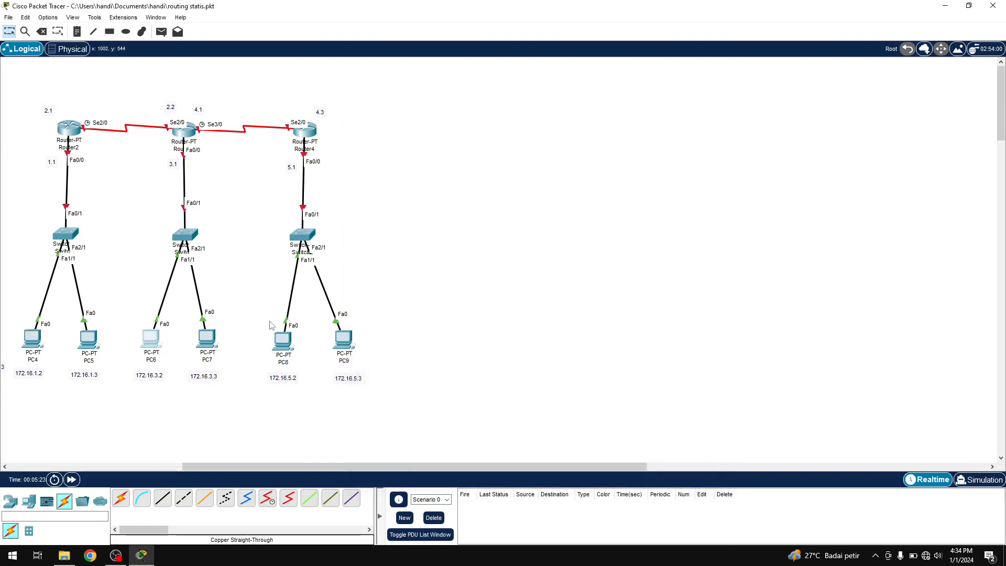
left_click(437, 141)
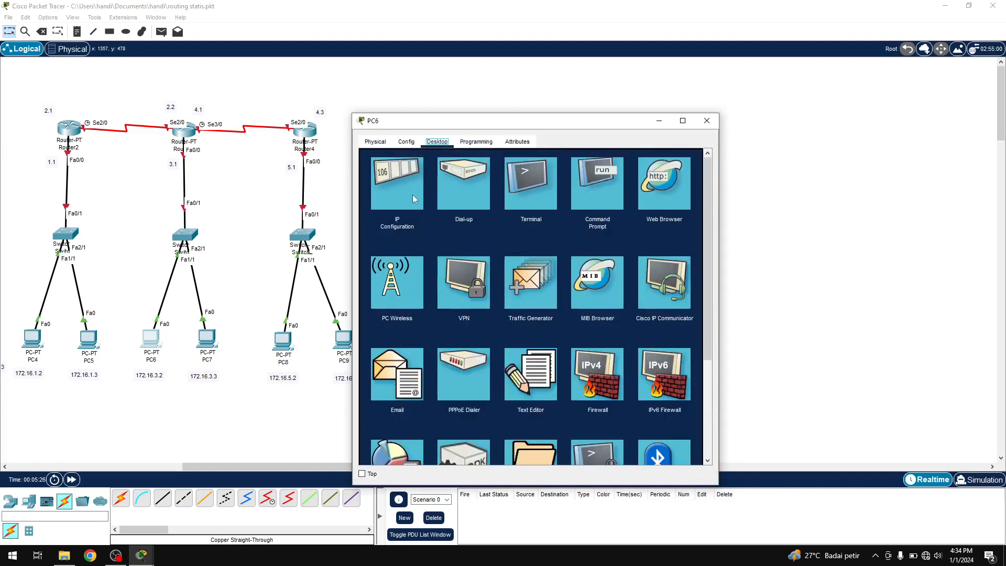
left_click(413, 194)
left_click(555, 215)
type("172.16.1.1")
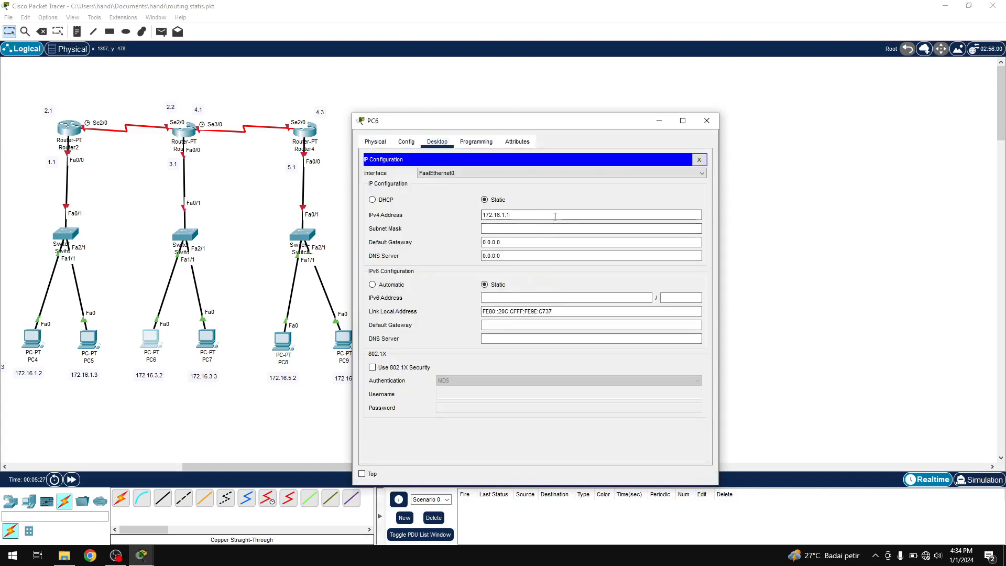
key("Left")
key("Left")
key("Left")
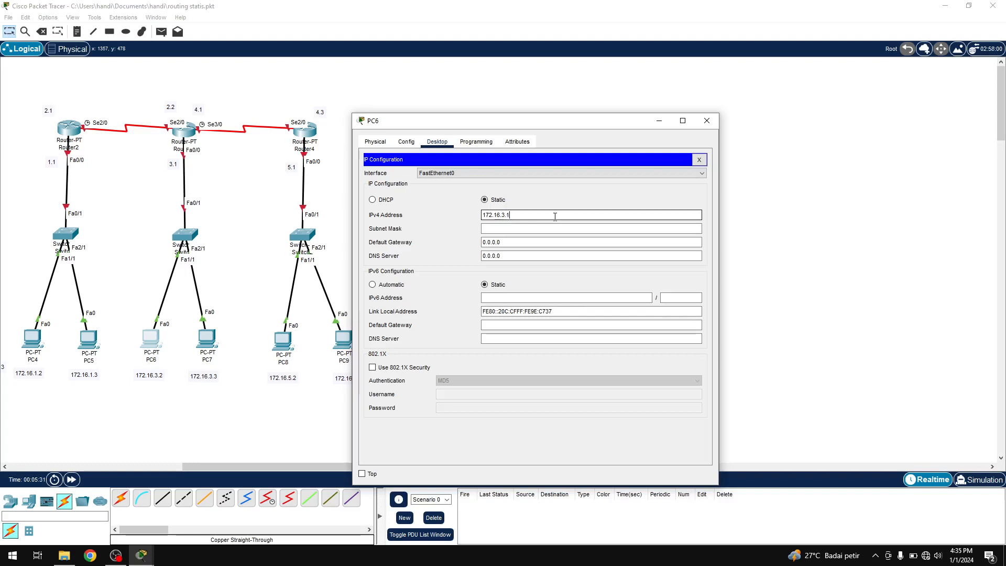
key("BackSpace")
type("2")
key("Tab")
key("Tab")
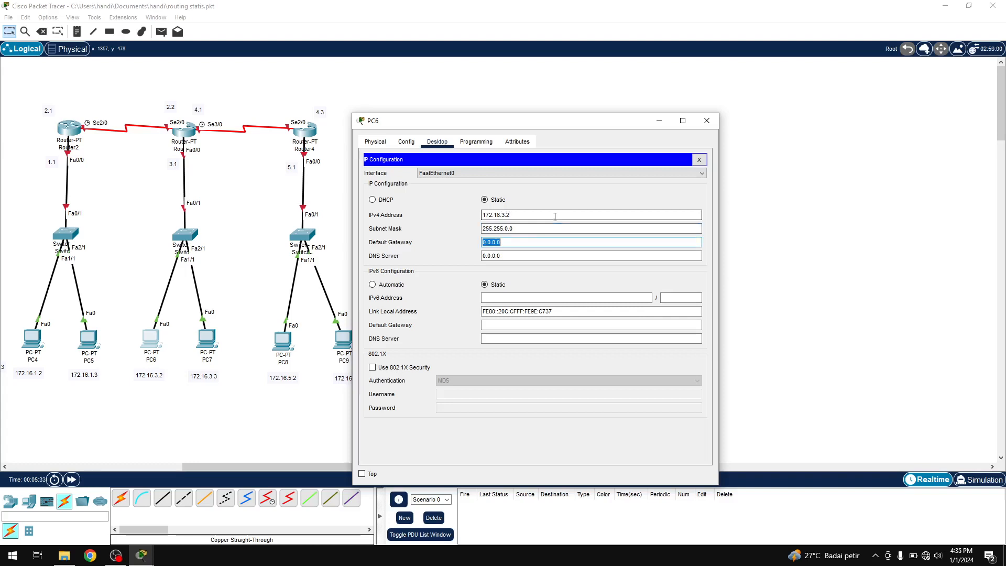
Set PC6's default gateway to 172.16.3.1, copy that address and close the PC6 window
type("172.16.1.1")
key("BackSpace")
type("3")
key("ctrl+a")
key("ctrl+c")
left_click(706, 120)
Set PC7's static IPv4 address to 172.16.3.3 with subnet mask 255.255.0.0 and default gateway 172.16.3.1
left_click(219, 343)
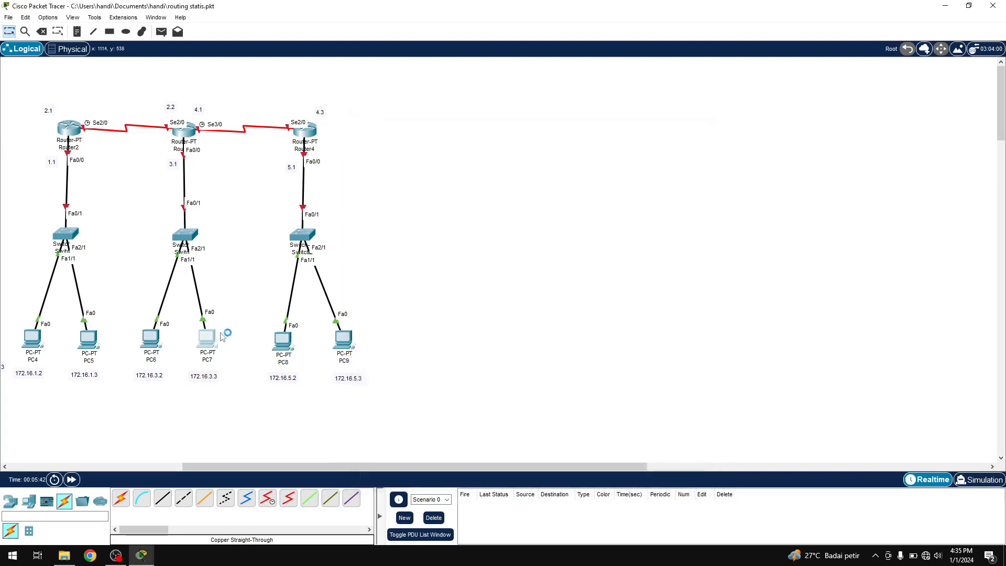
left_click(437, 141)
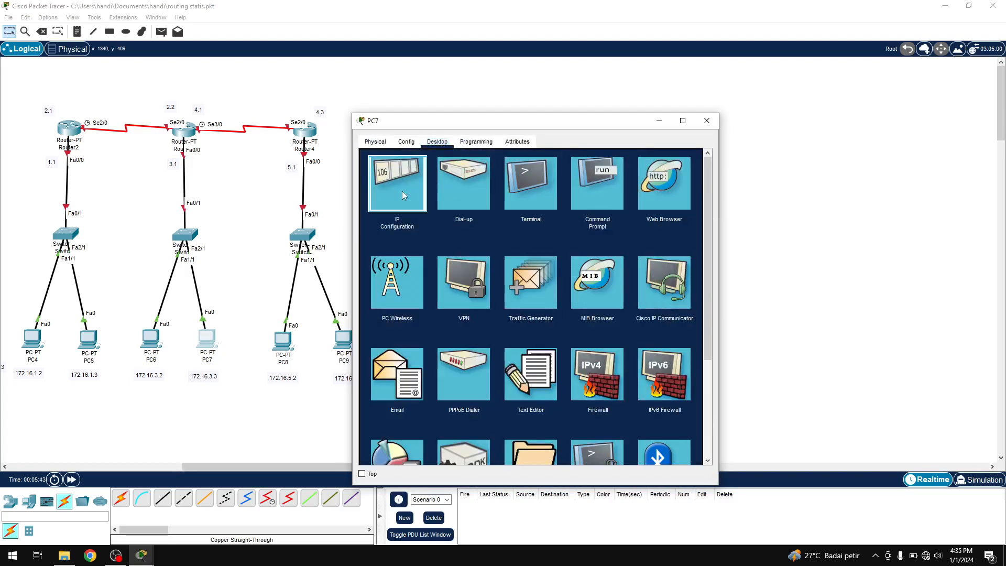
left_click(398, 181)
left_click(554, 215)
type("172.16.3.1")
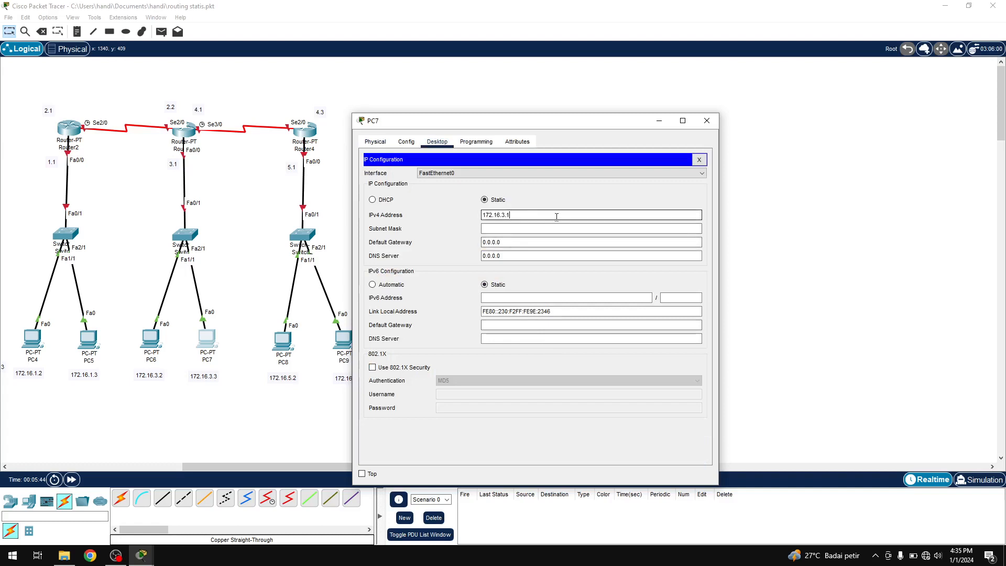
key("BackSpace")
type("3")
key("Tab")
key("Tab")
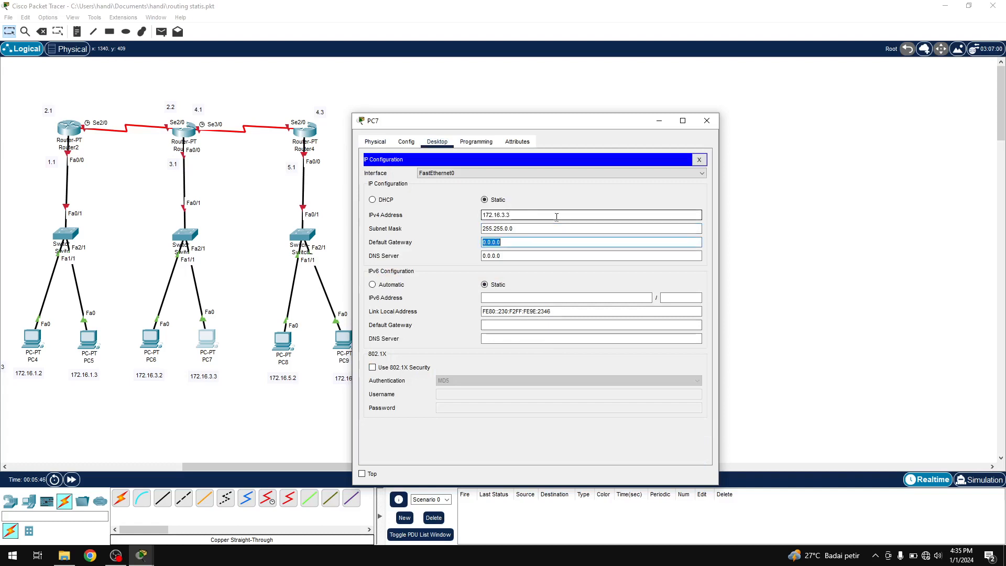
type("172.16.3.1")
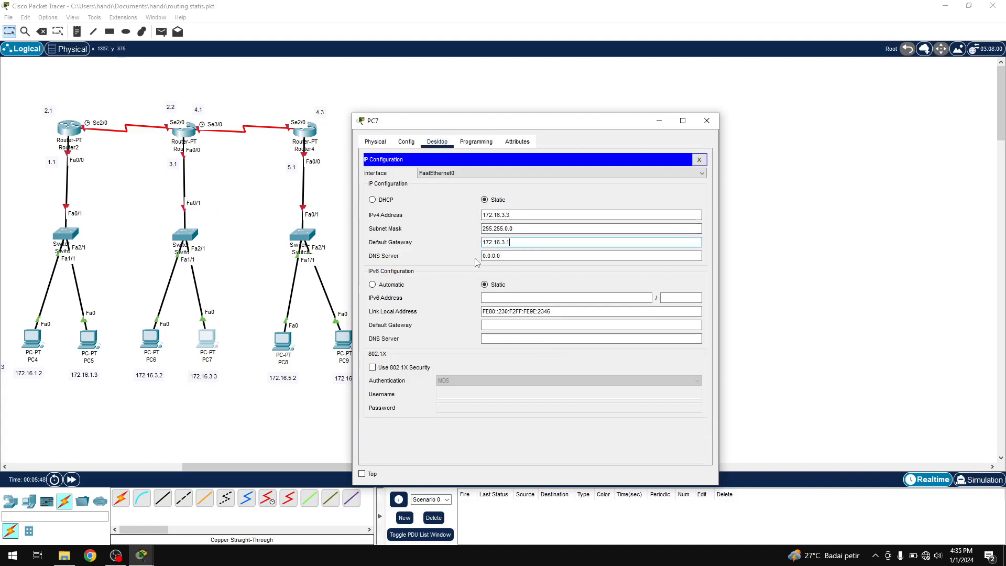
left_click(707, 120)
Set PC8's static IPv4 address to 172.16.5.2 with subnet mask 255.255.0.0
left_click(282, 343)
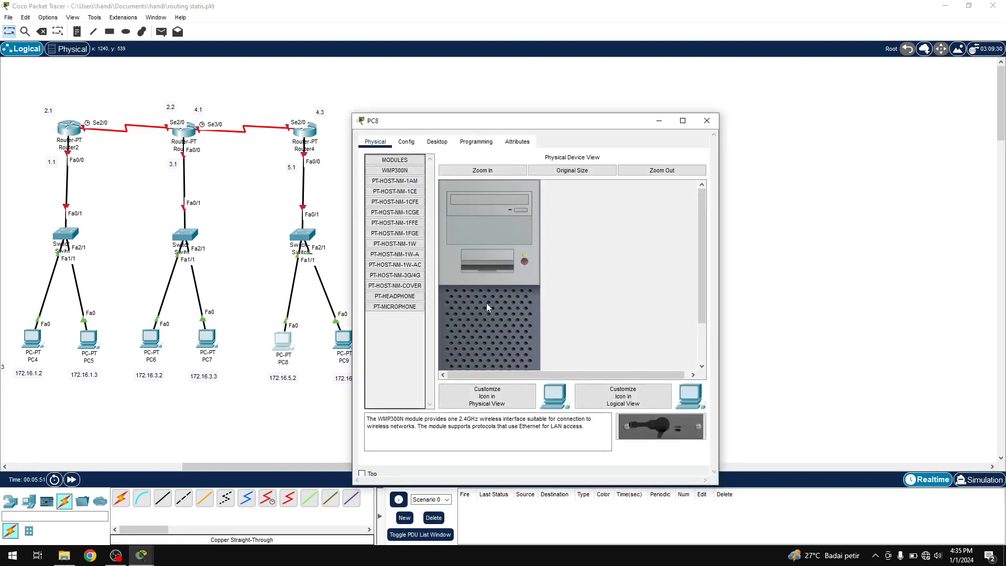
left_click(437, 142)
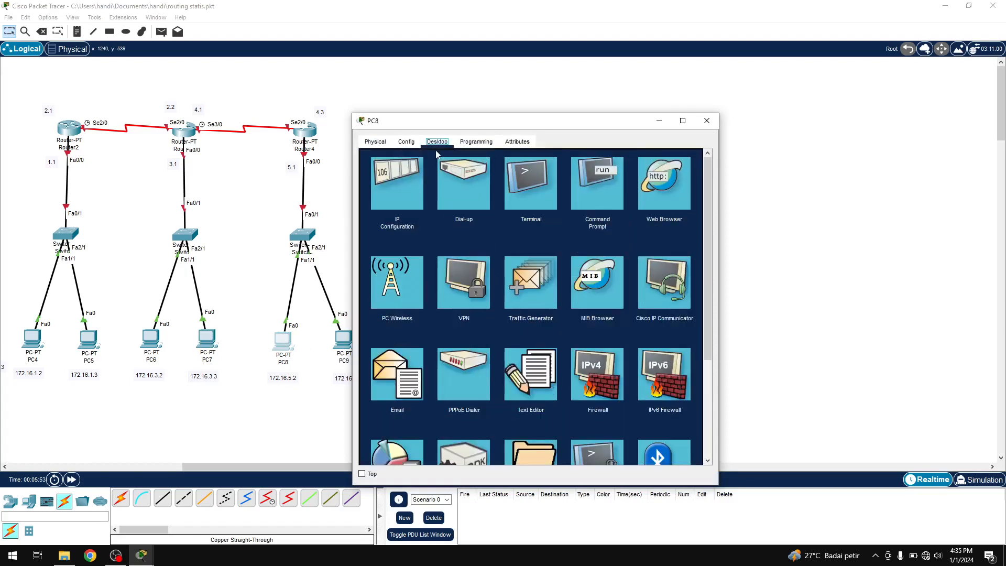
left_click(398, 180)
left_click(516, 219)
type("172.16.3.1")
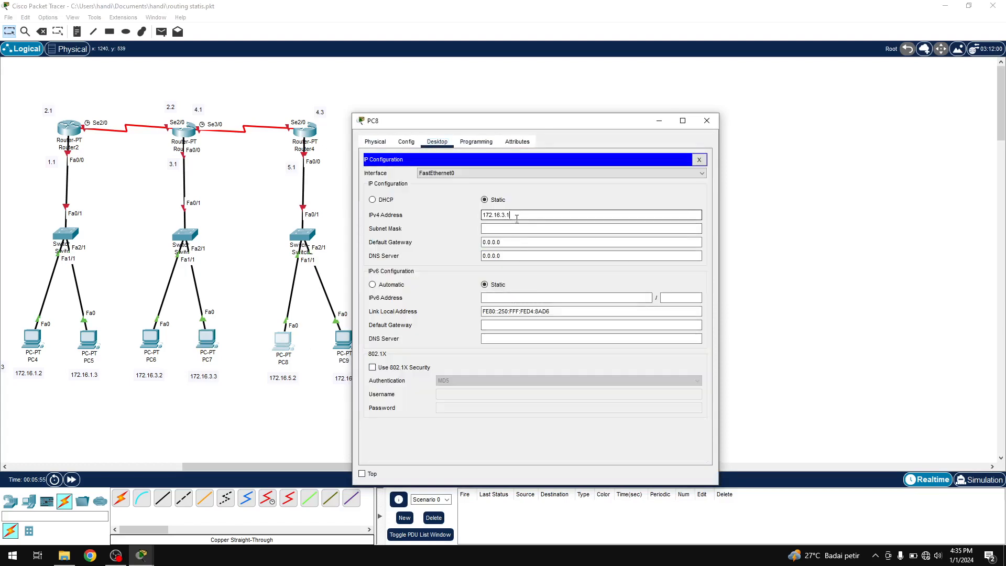
key("Delete")
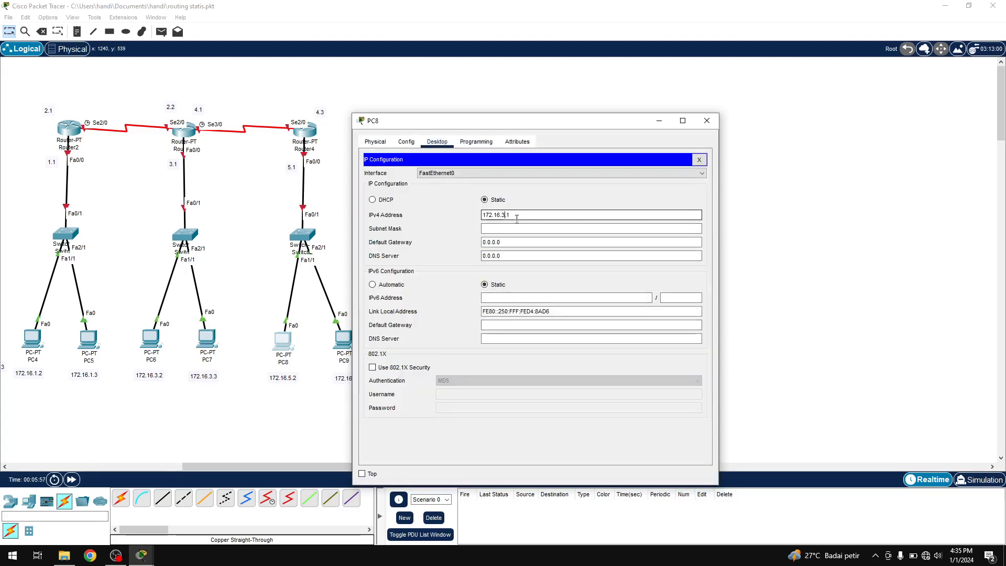
type("5")
key("Tab")
key("Tab")
Set PC8's default gateway to 172.16.5.1, copy that address and close the PC8 window
key("ctrl+v")
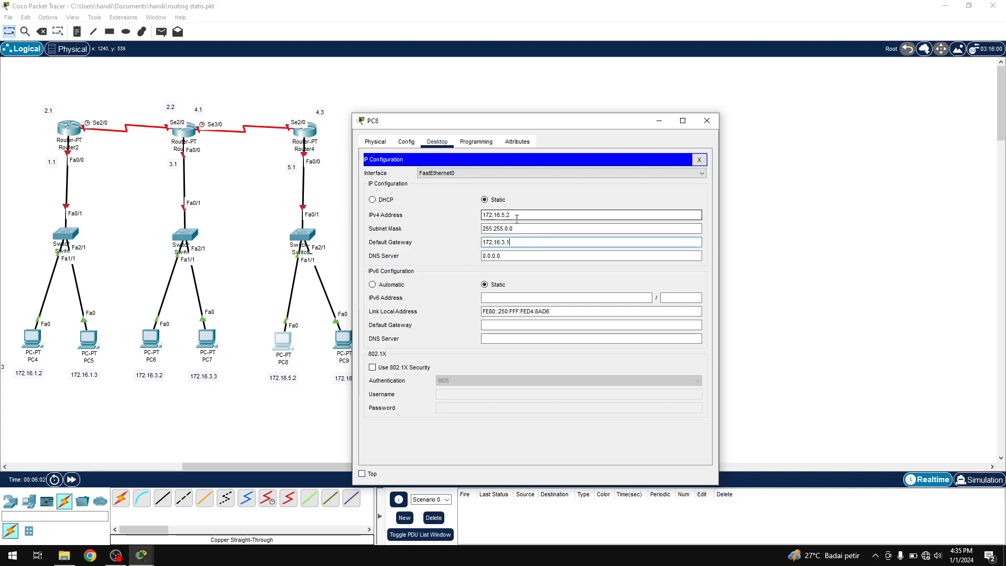
key("BackSpace")
type("5")
key("ctrl+a")
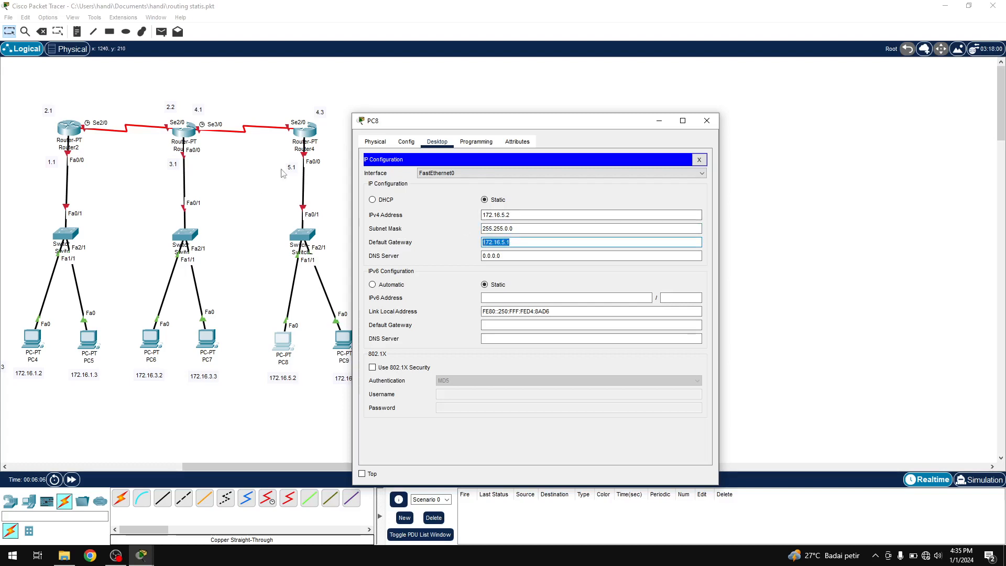
left_click(703, 126)
Set PC9's static IPv4 address to 172.16.5.3 with subnet mask 255.255.0.0 and default gateway 172.16.5.1
left_click(343, 342)
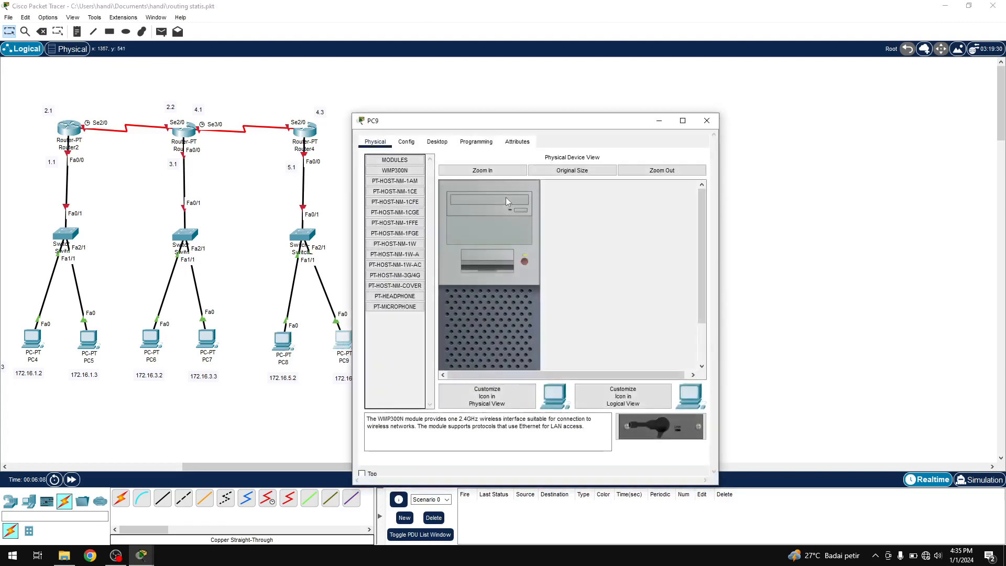
left_click(437, 141)
left_click(398, 193)
left_click(512, 212)
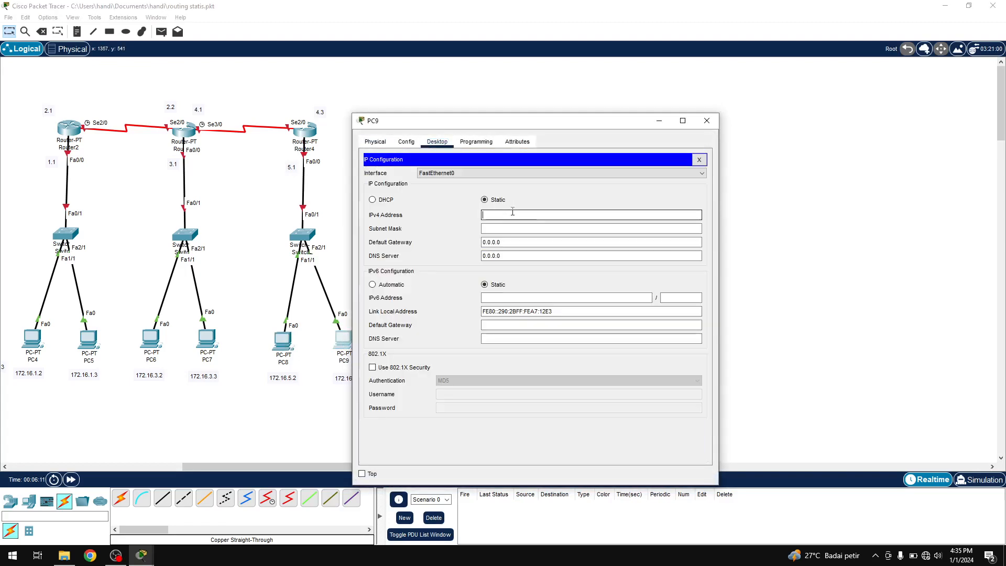
type("172.16.5.3")
left_click_drag(529, 121, 577, 118)
key("Tab")
key("Tab")
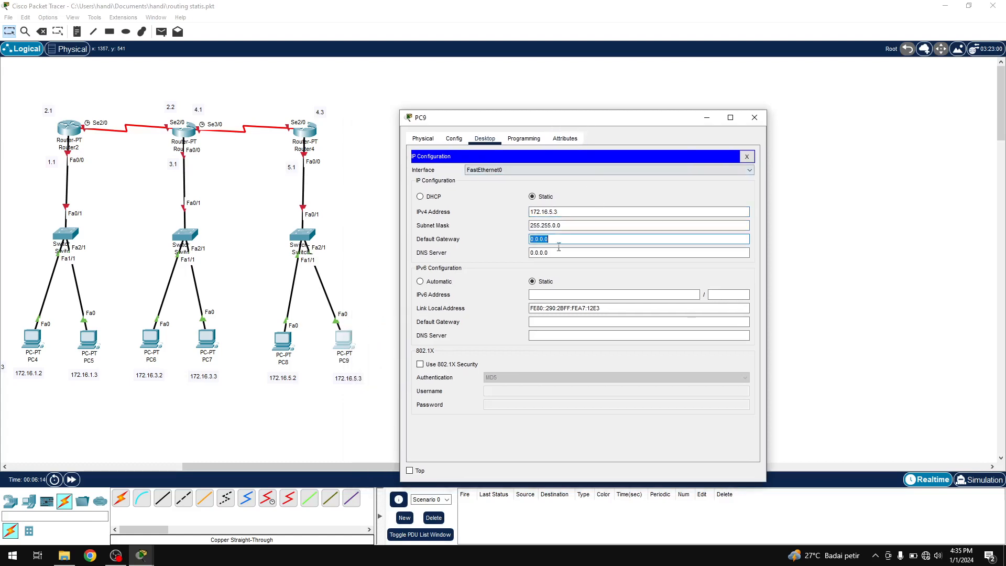
type("172.16.5.1")
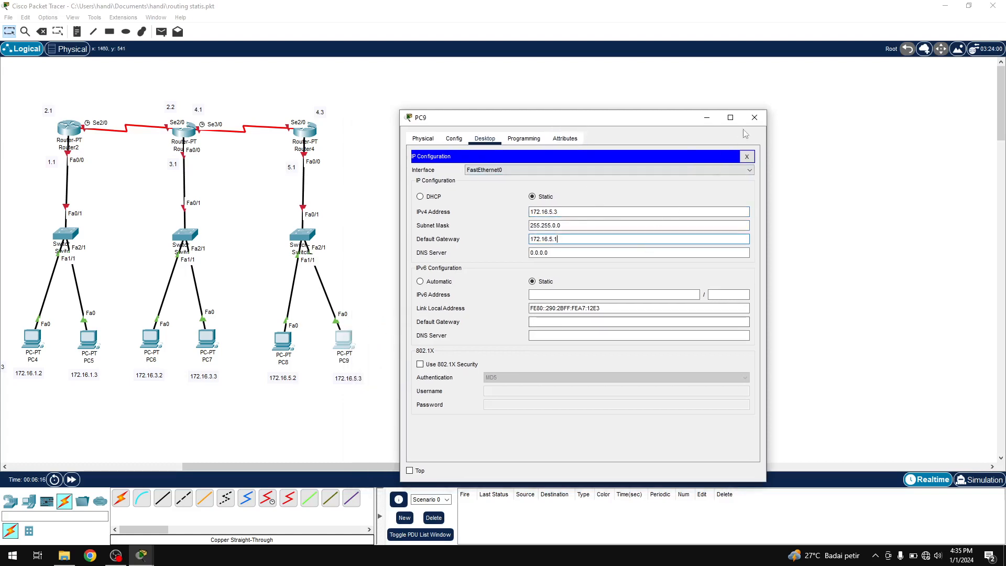
left_click(755, 117)
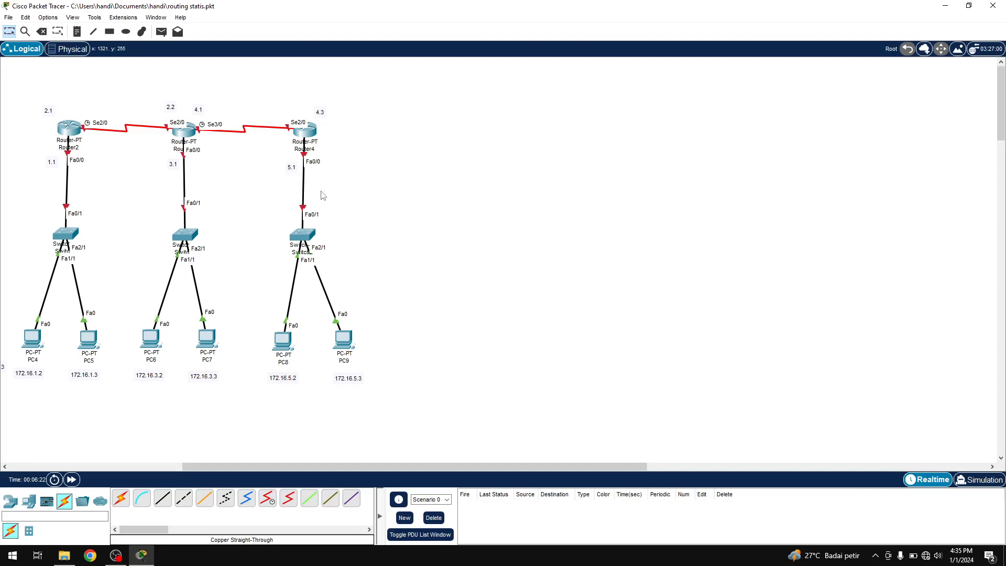
In Router2's command line, decline the initial configuration dialog and enter global configuration mode with en and conf t
left_click(70, 133)
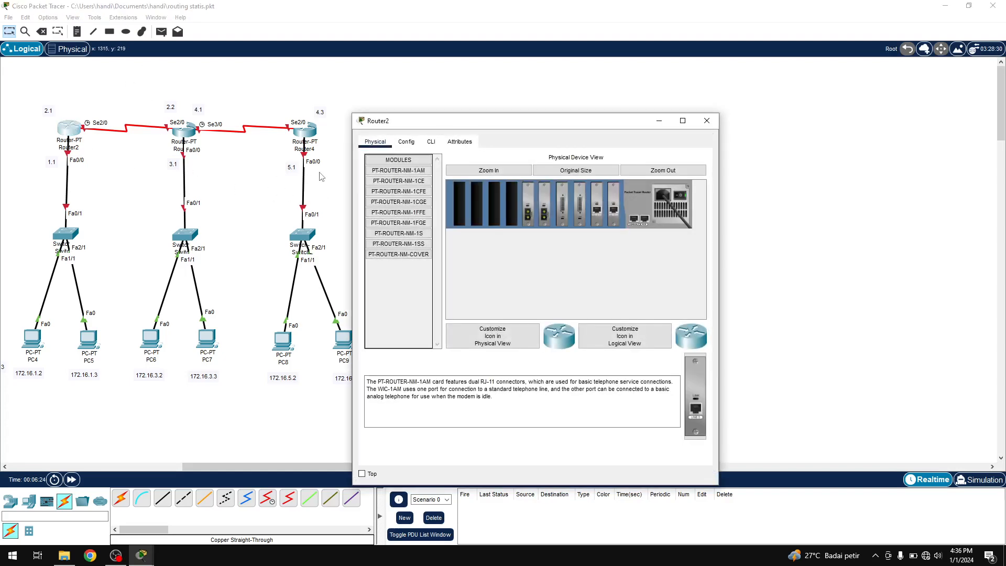
left_click(431, 141)
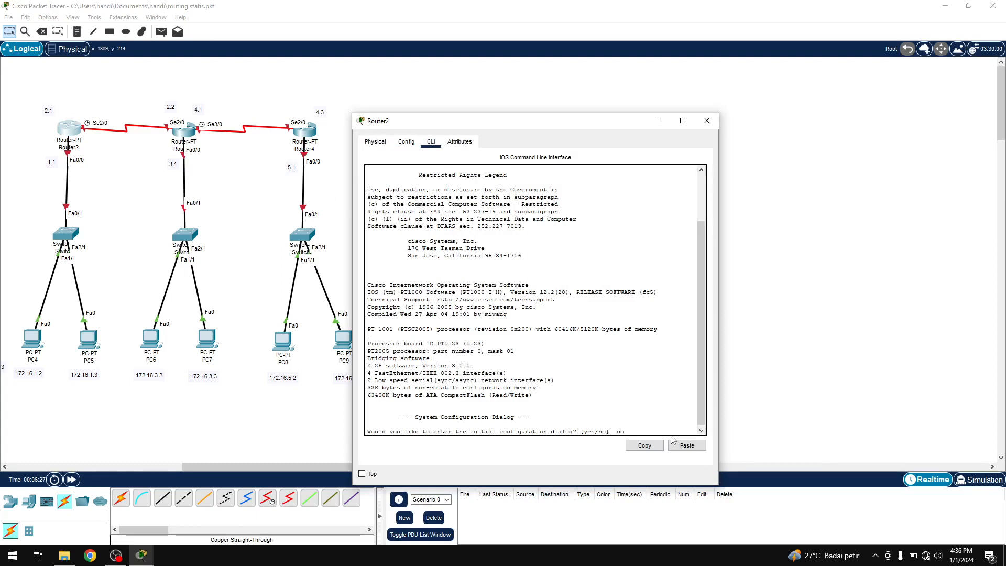
key("Return")
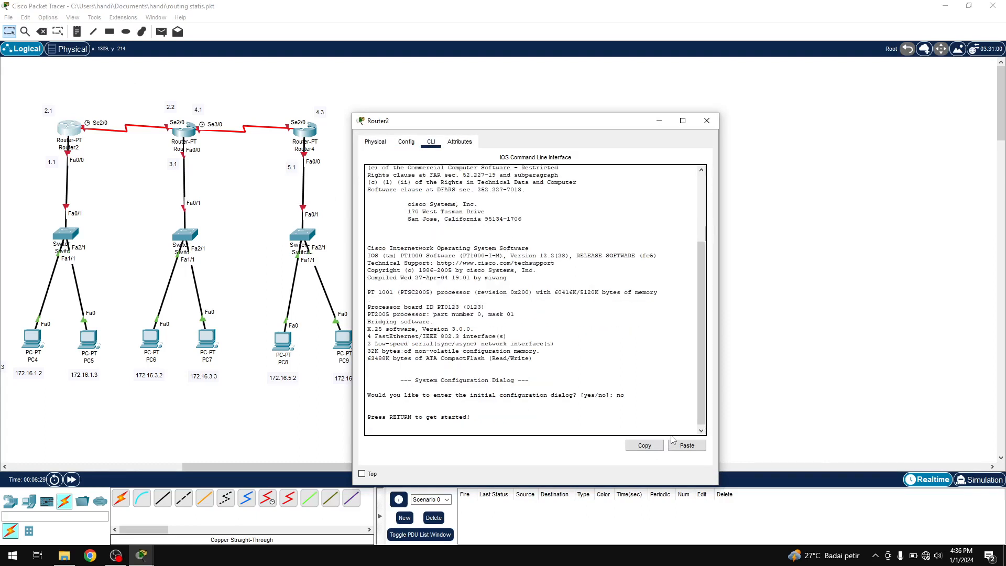
key("Return")
type("en")
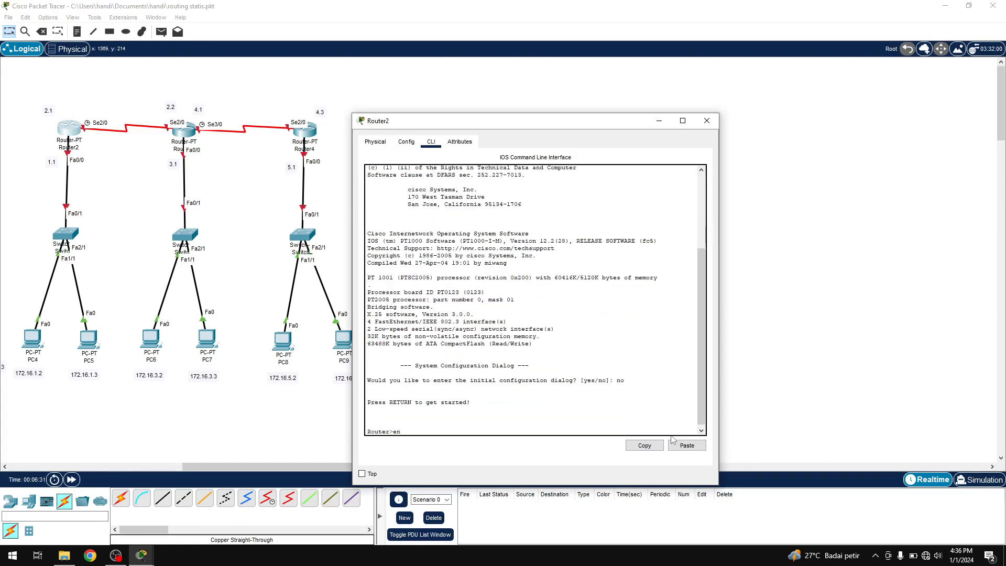
key("Return")
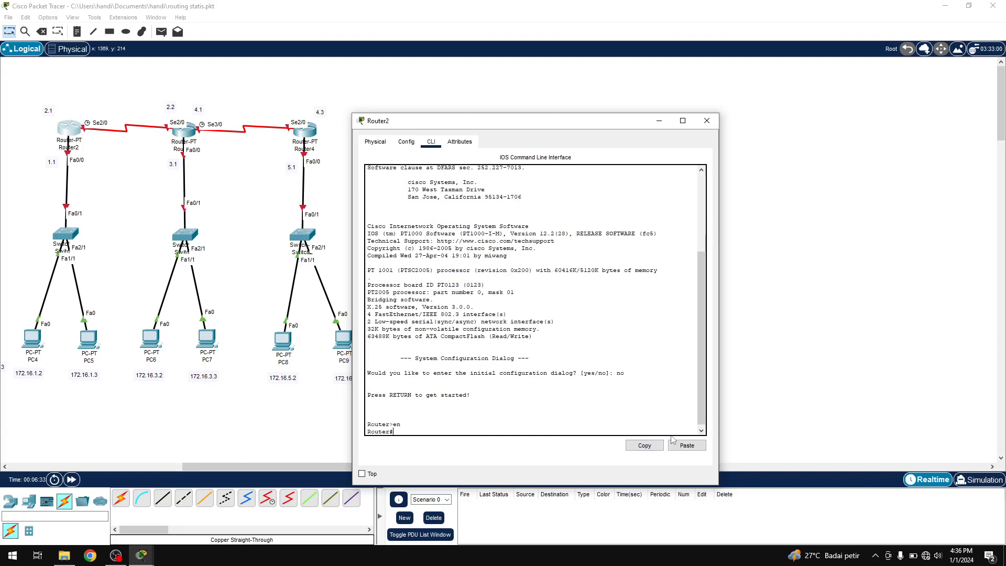
type("conf t")
key("Return")
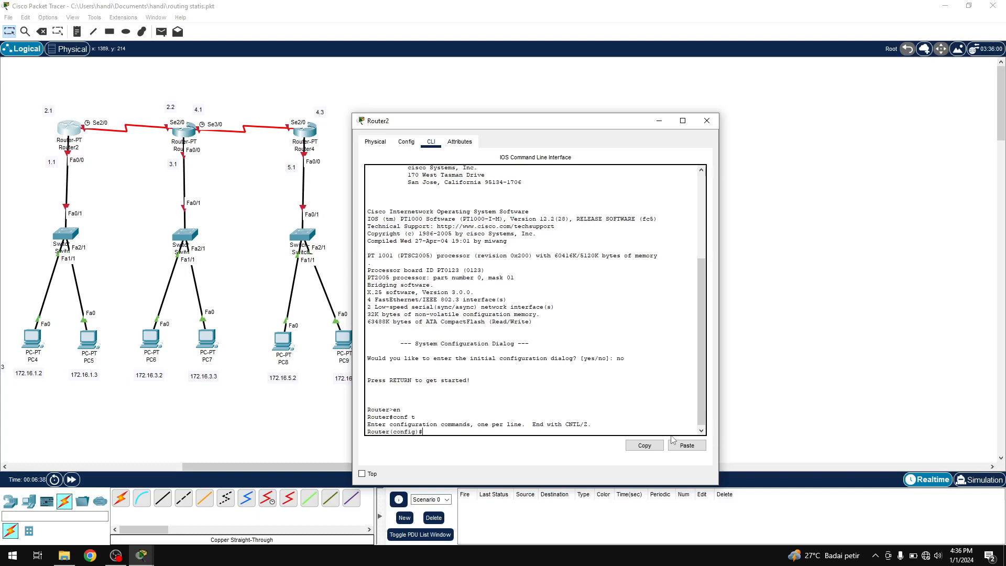
Assign 172.16.1.1 255.255.255.0 to Router2's fa0/0 interface, enable it with no shut and exit interface mode
type("int fa0/0")
key("Return")
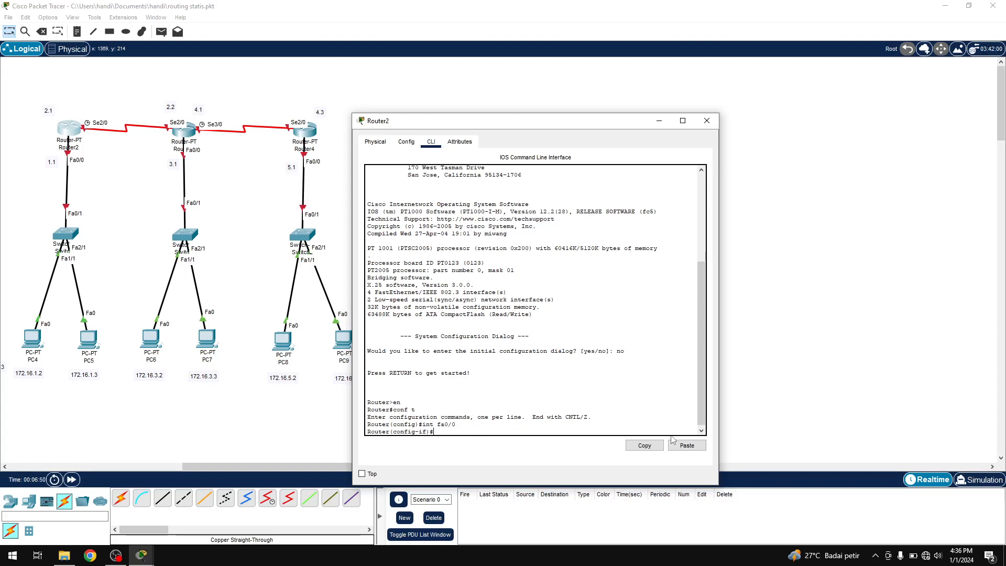
type("o")
key("BackSpace")
type("ip add 172.16.1.1 255.255.255.")
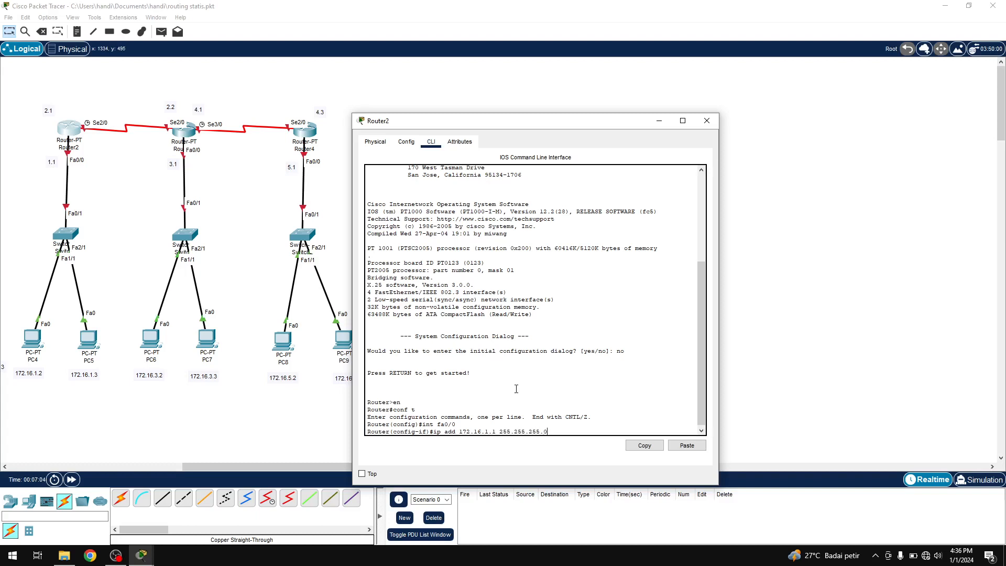
type("0")
key("Return")
type("nfig-if)#n")
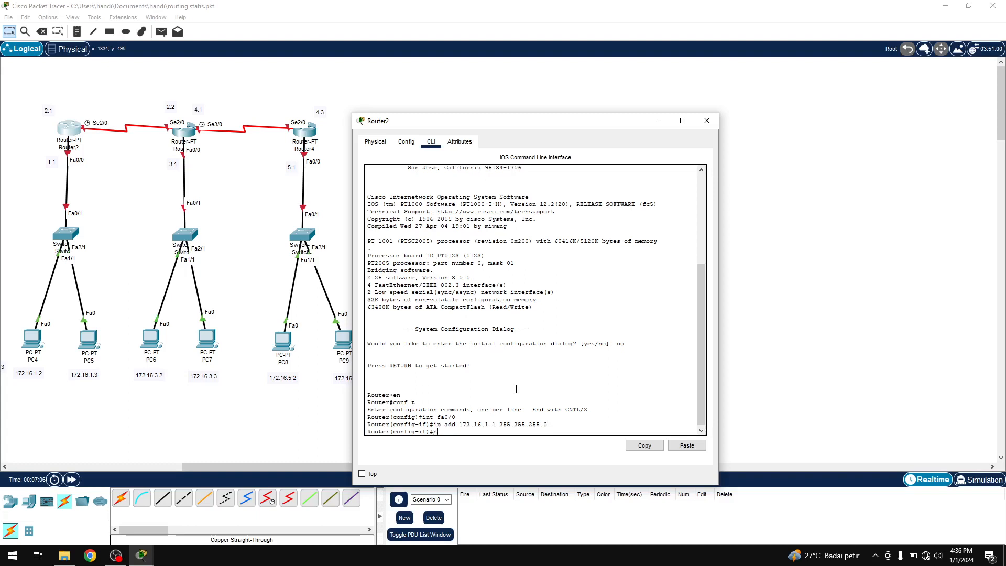
type("o shut")
key("Return")
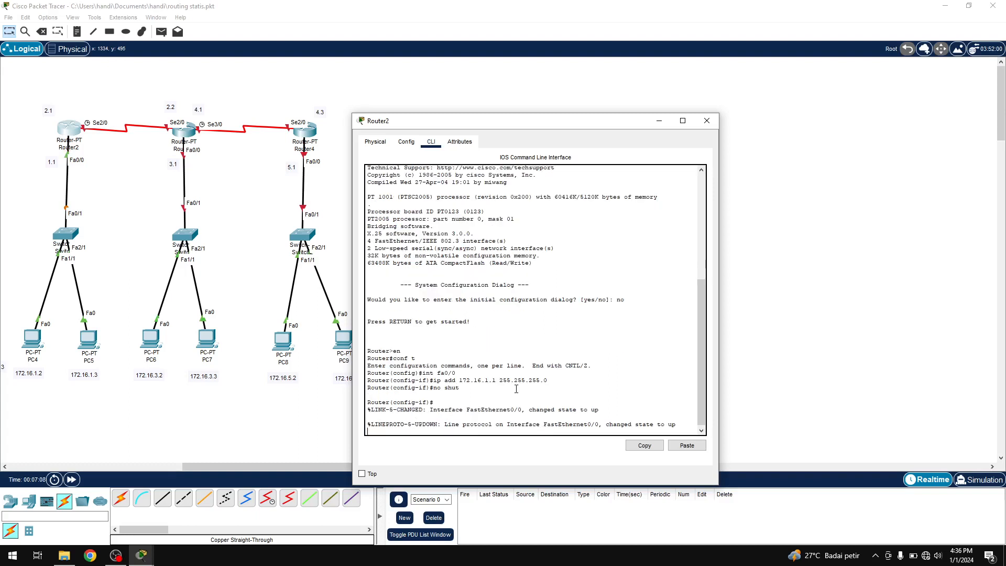
key("Return")
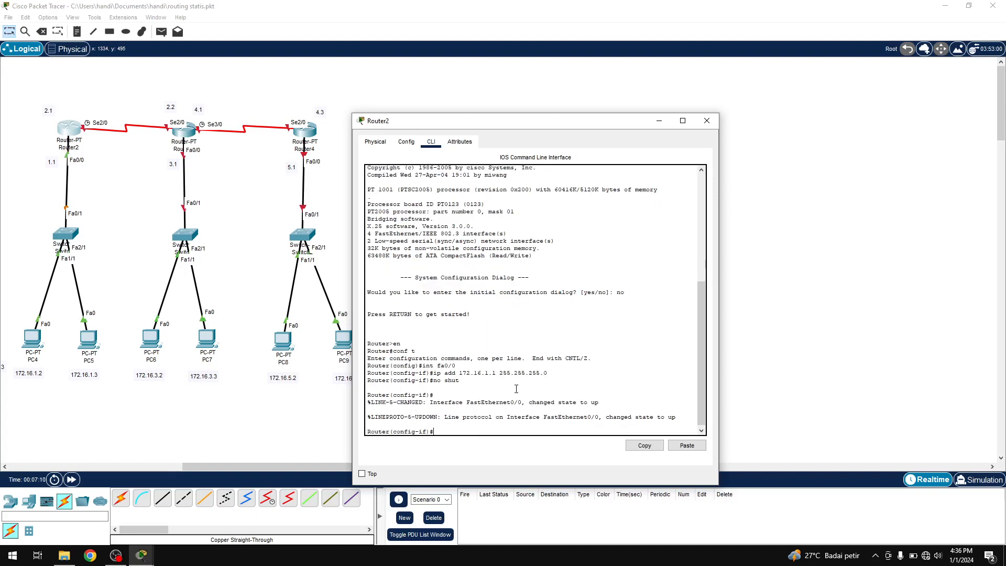
type("ex")
key("Return")
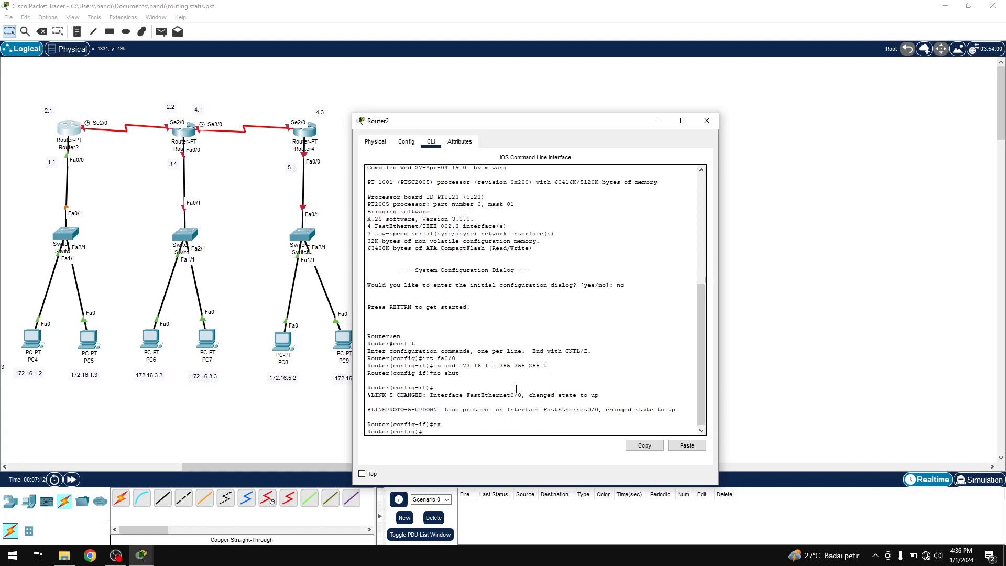
Assign 172.16.2.1 255.255.255.0 to Router2's s2/0 interface, enable it with no shut and exit interface mode
type("int s")
type("2/0")
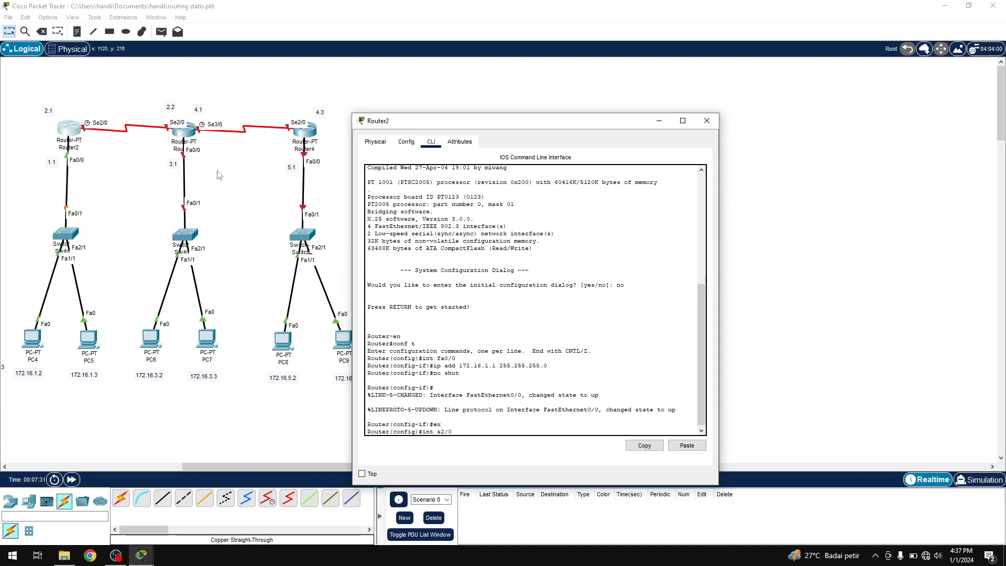
key("Return")
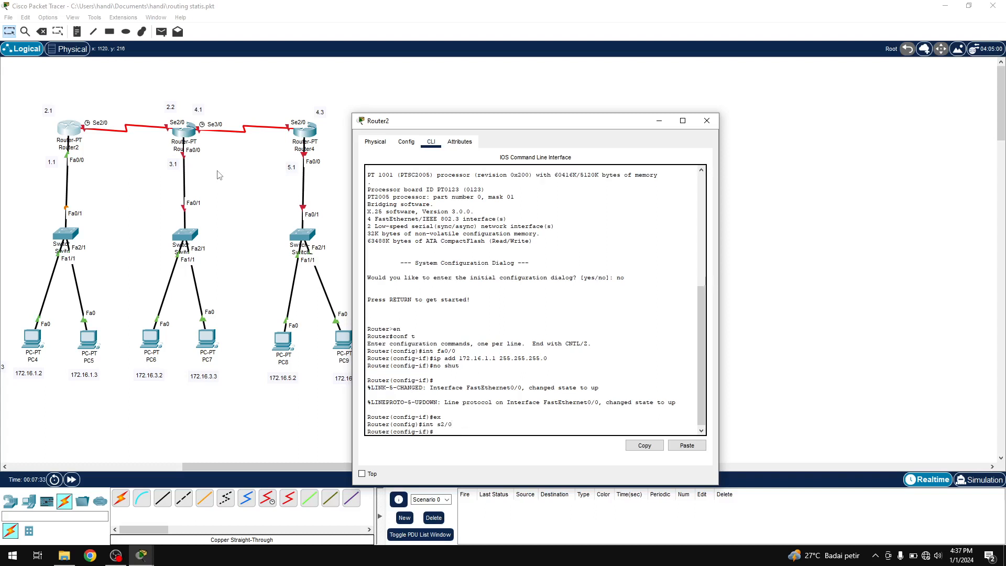
type("ip ad")
type("d 172.16.2.1")
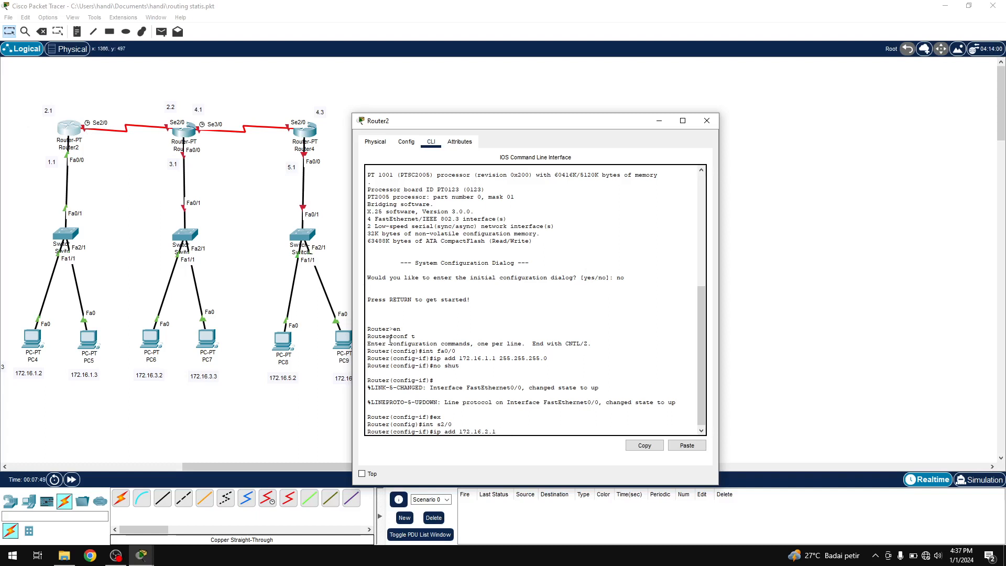
type("255.255.255.0")
key("Return")
type("nfig-if)#n")
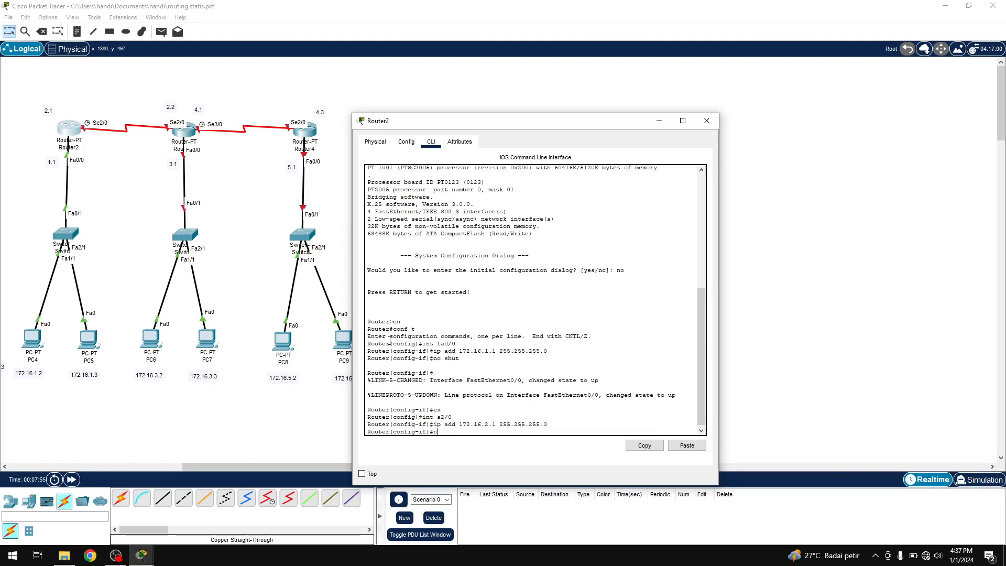
type("o shut")
key("Return")
type("ex")
key("Return")
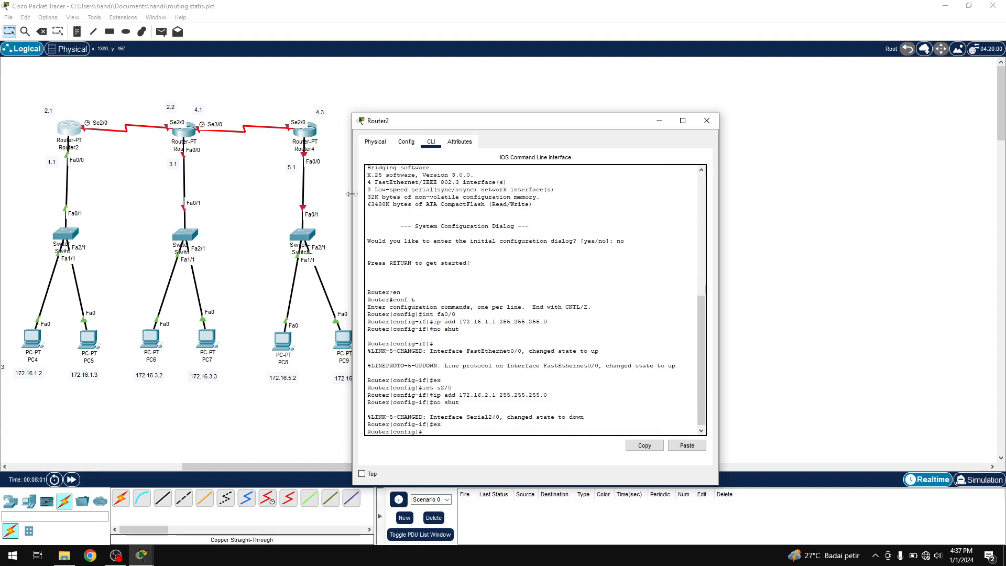
In Router3's command line, decline the initial configuration dialog and enter global configuration mode with en and conf t
left_click(189, 135)
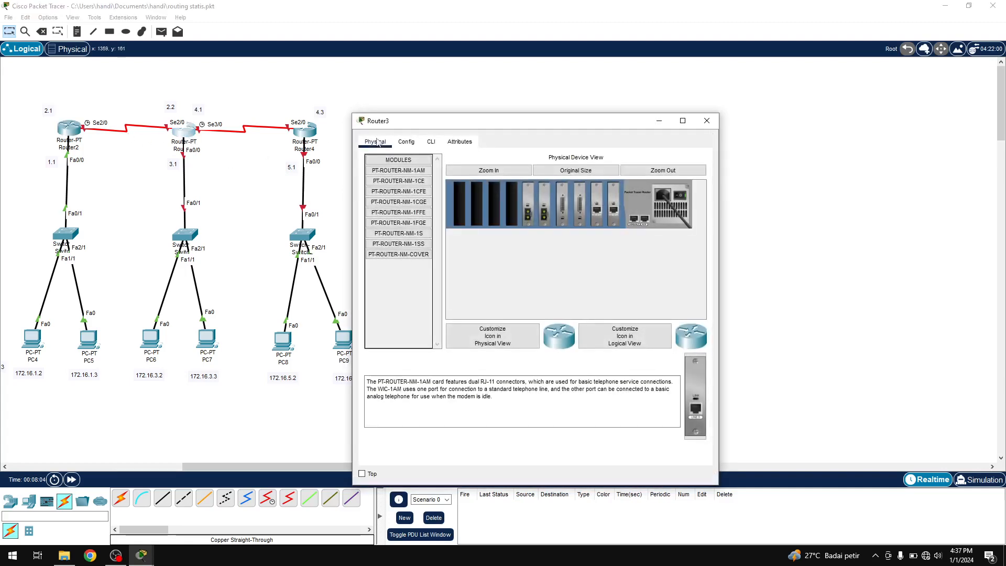
left_click_drag(428, 121, 473, 99)
left_click(476, 117)
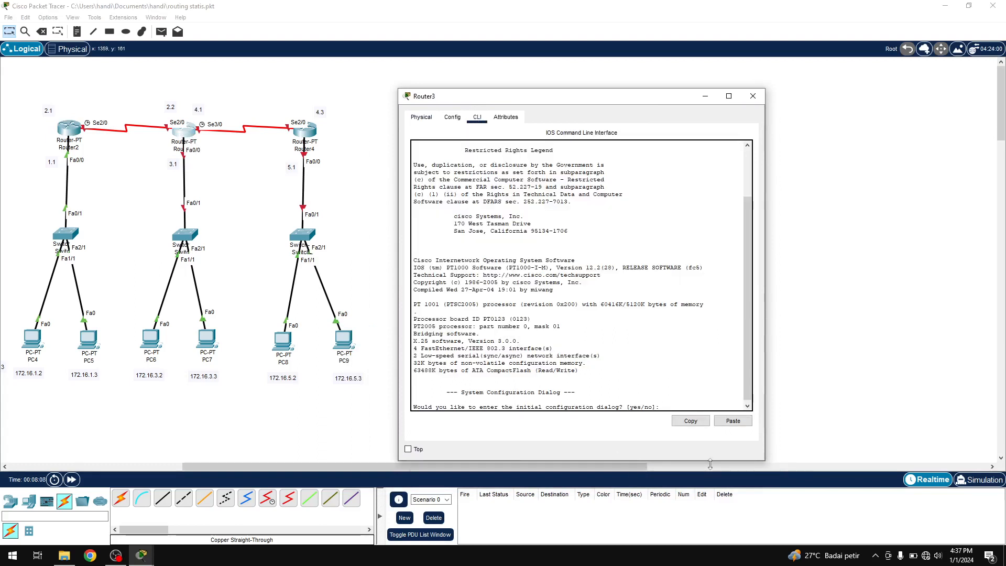
type("no")
key("Return")
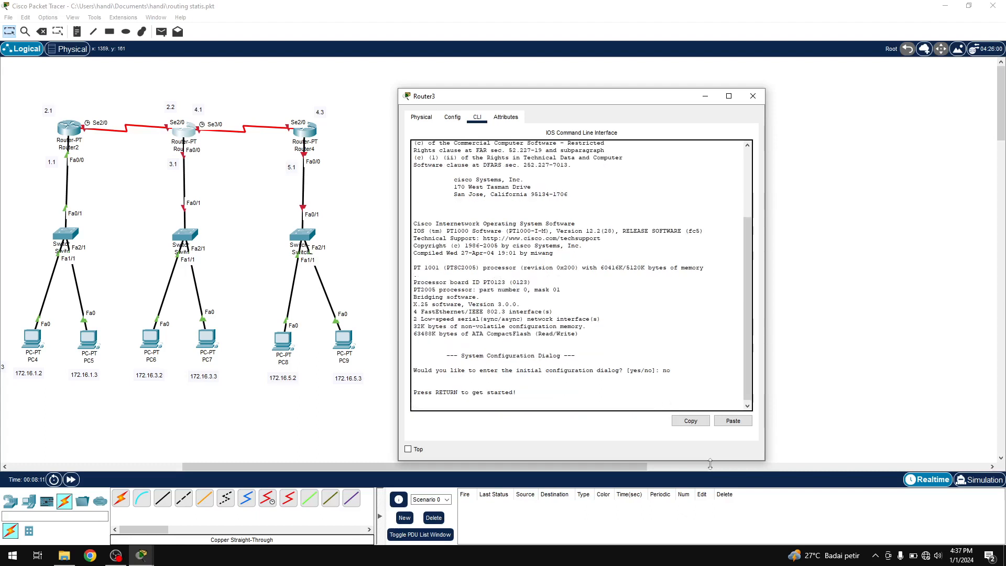
key("Return")
type("en")
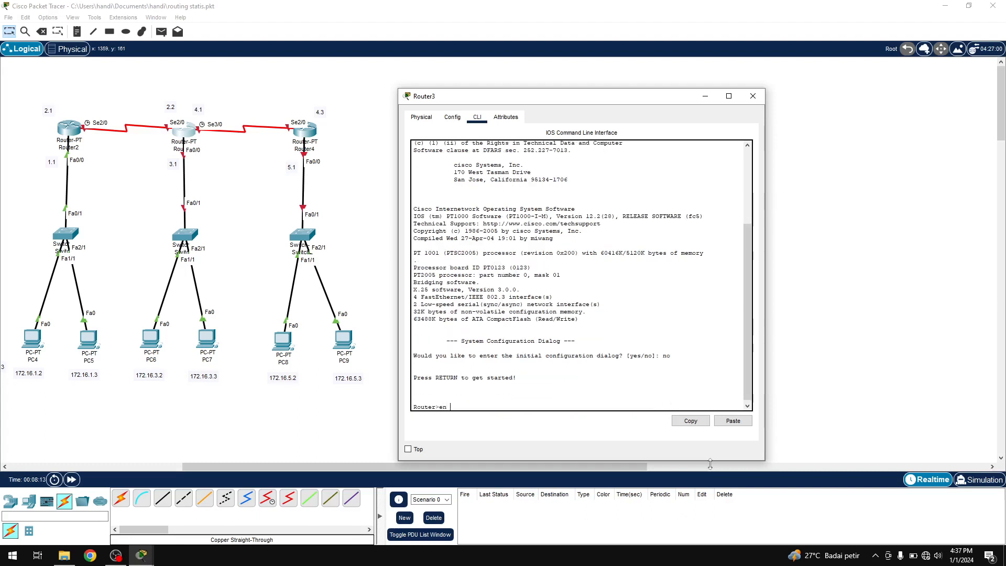
key("Return")
type("conf t")
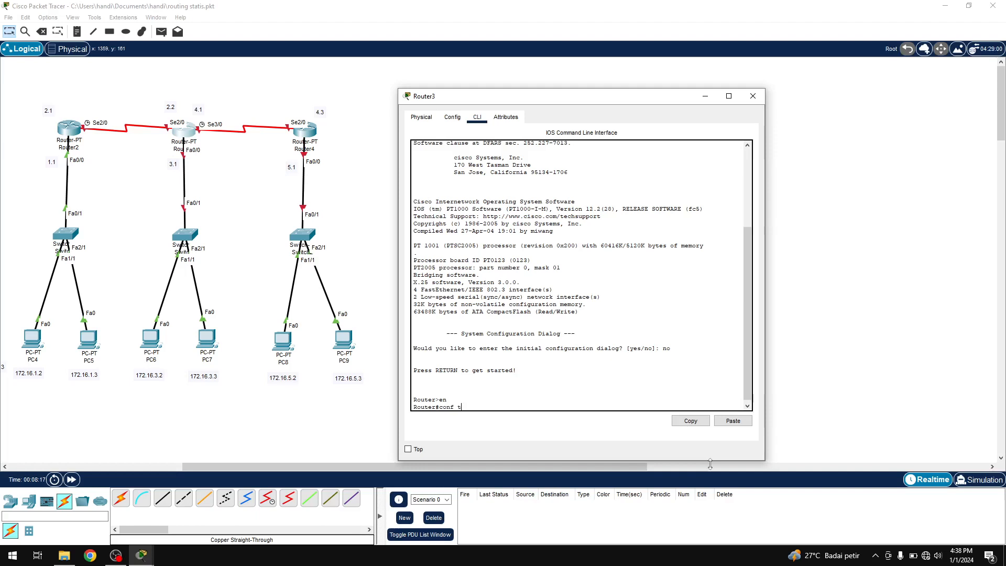
key("Return")
Assign 172.16.3.1 255.255.255.0 to Router3's fa0/0 interface, enable it with no shut and exit interface mode
type("int ")
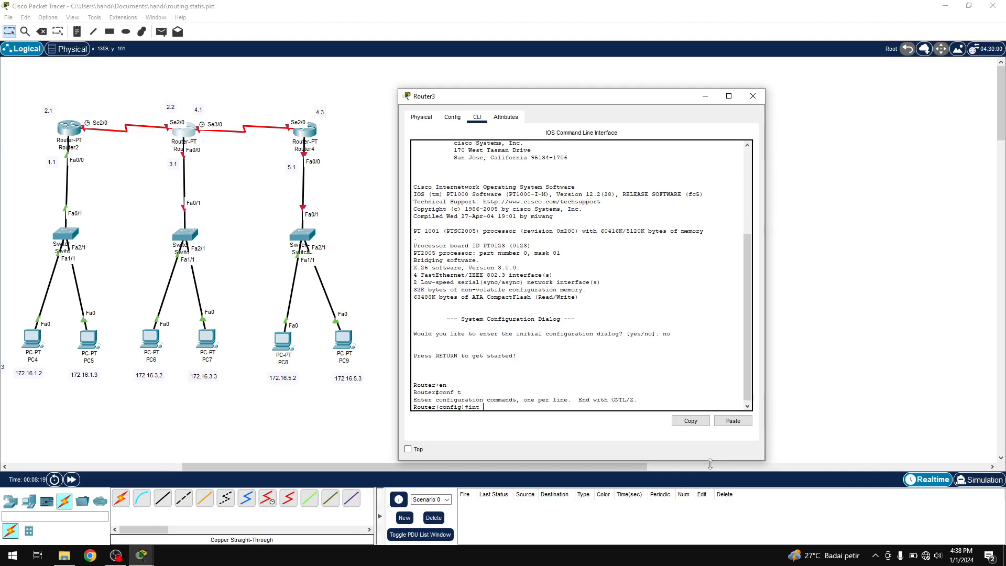
type("fa0/0")
key("Return")
type("ip")
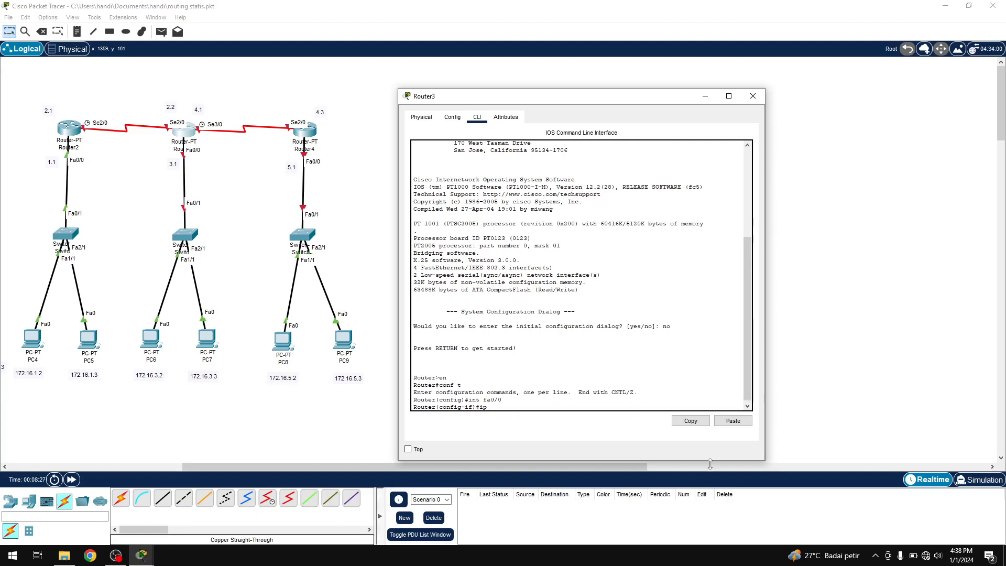
type(" add 172.16.30")
key("BackSpace")
key("BackSpace")
type(".1 255.255.255.0")
key("Return")
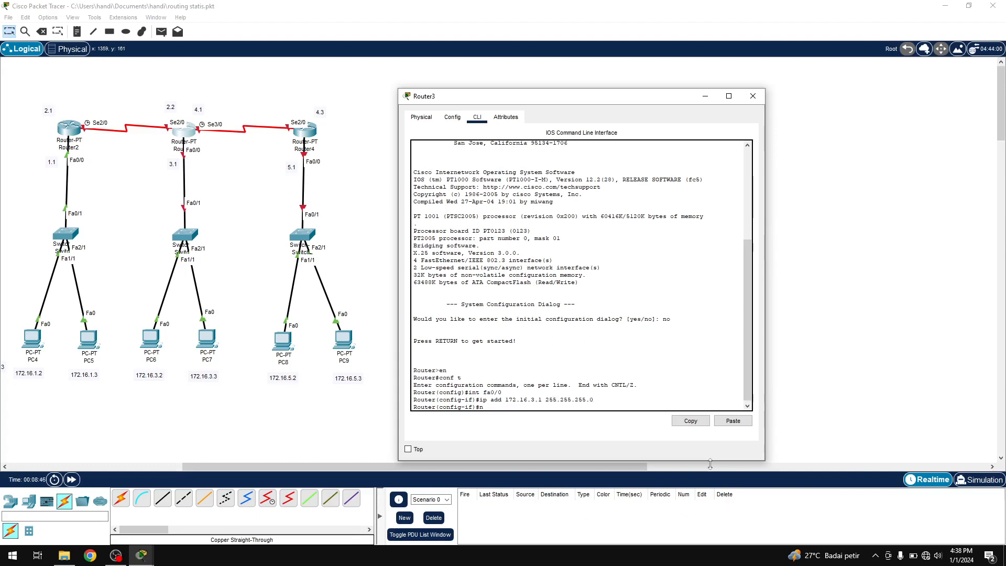
type("no shut")
key("Return")
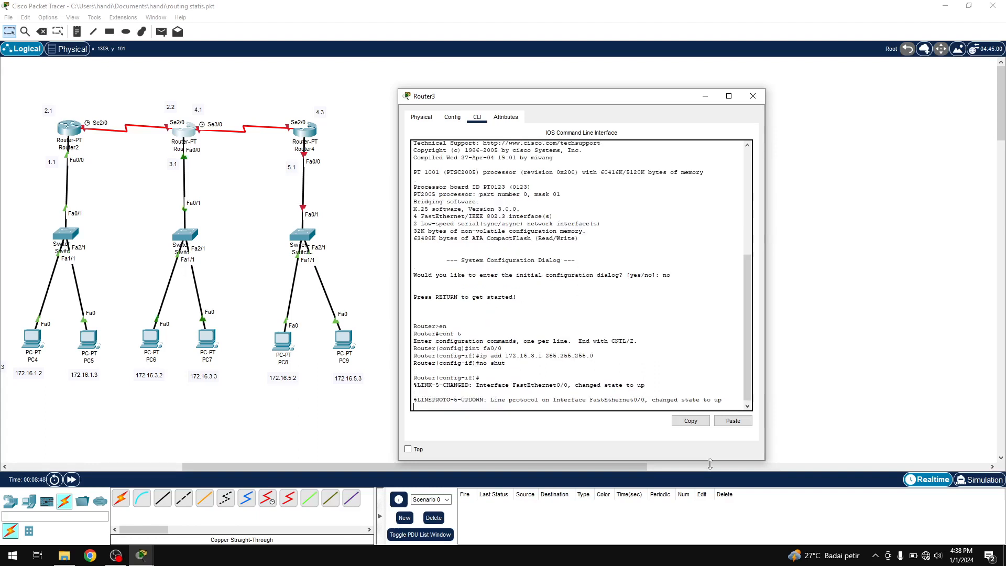
type("ex")
key("BackSpace")
key("Return")
type("ex")
key("Return")
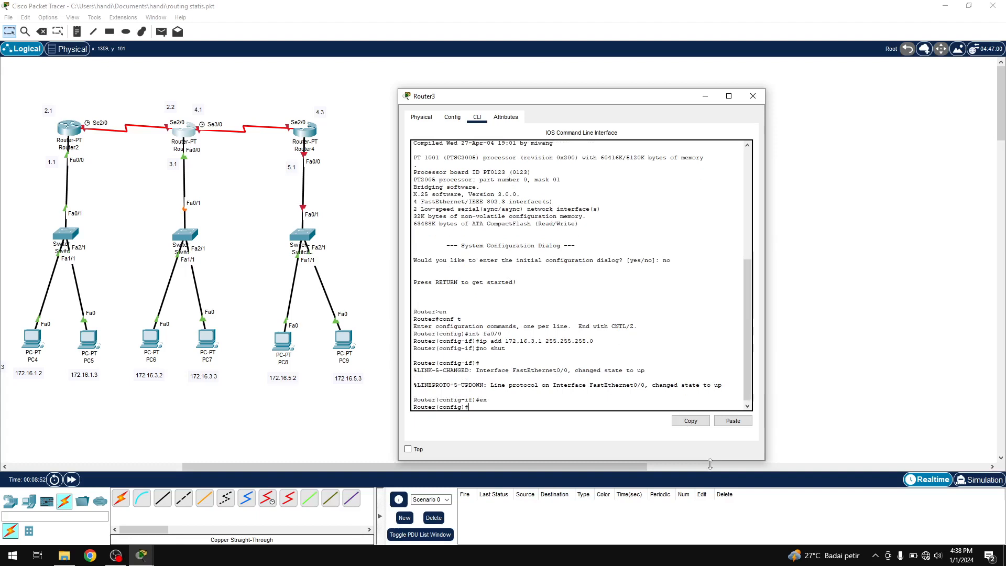
Assign 172.16.2.2 255.255.255.0 to Router3's s2/0 interface, enable it with no shut and exit interface mode
type("int s2/0")
key("Return")
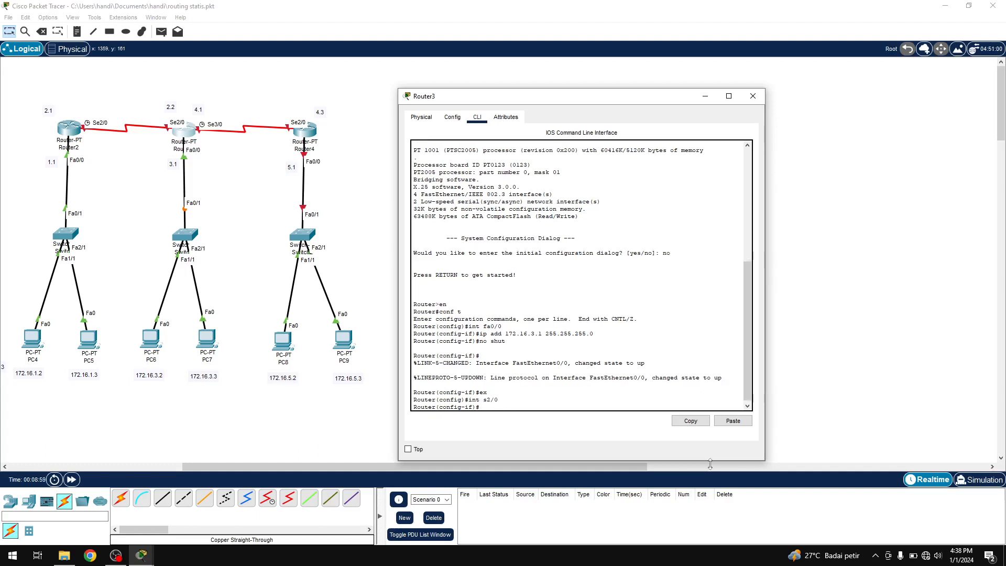
type("ip")
type("add 172.16.2.2 2")
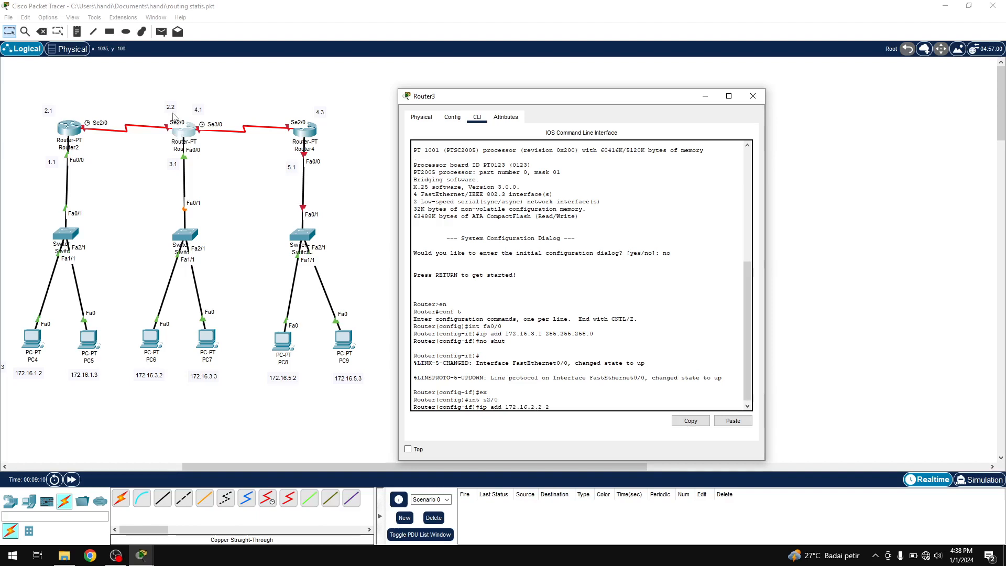
type("55.255.255.0")
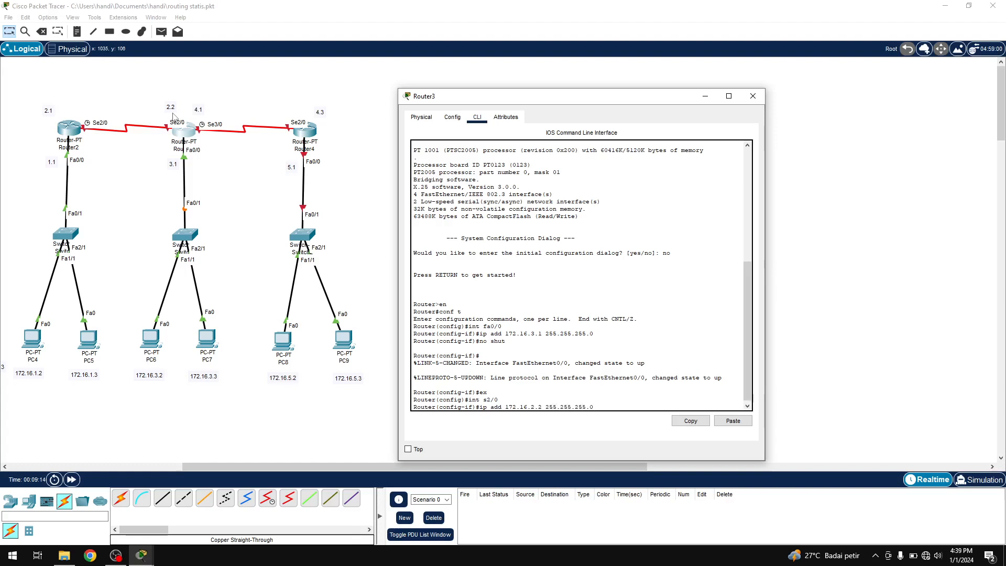
key("Return")
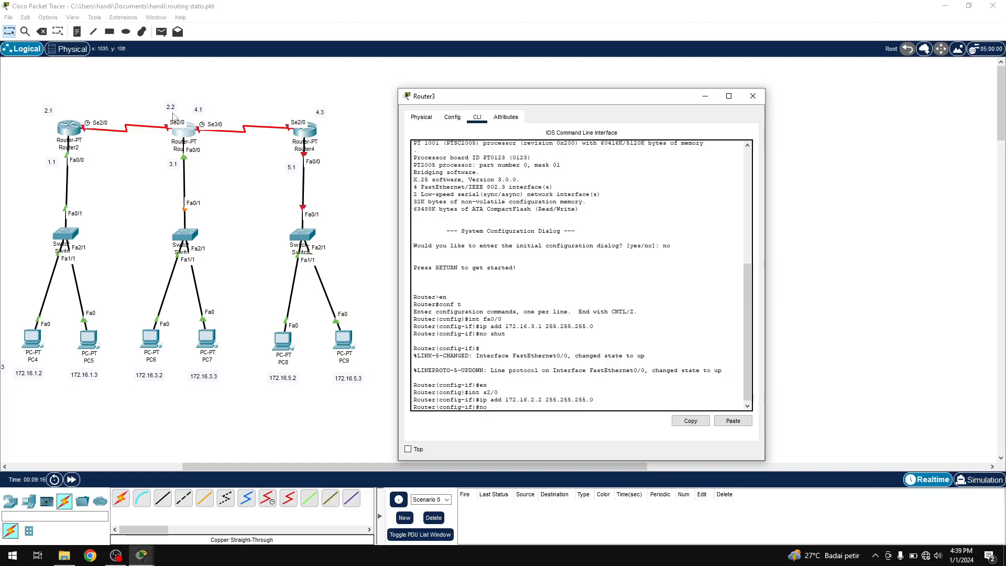
type("no shut")
key("Return")
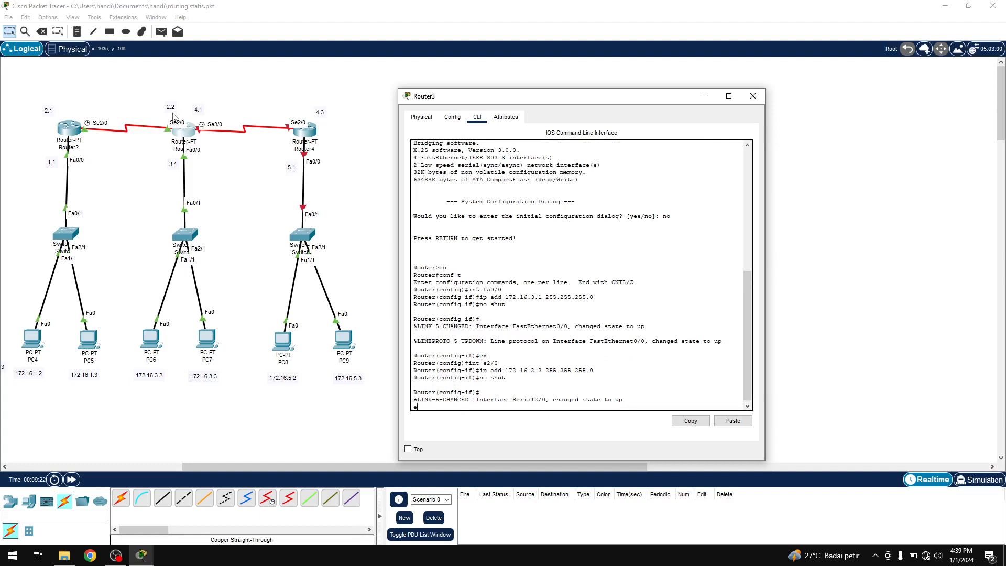
type("ex")
key("Return")
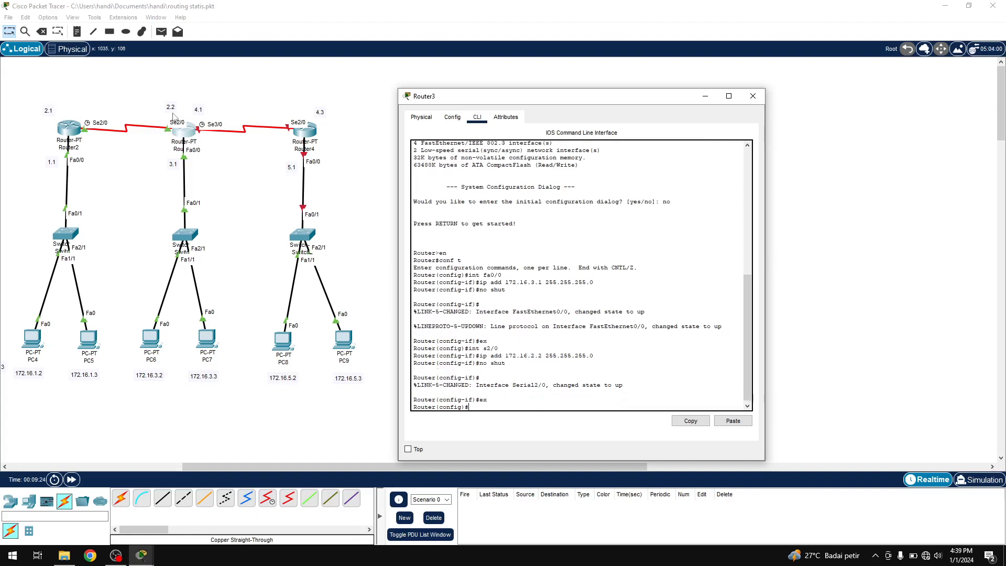
Assign 172.16.4.1 255.255.255.0 to Router3's s3/0 interface, enable it with no shut and exit interface mode
type("ip")
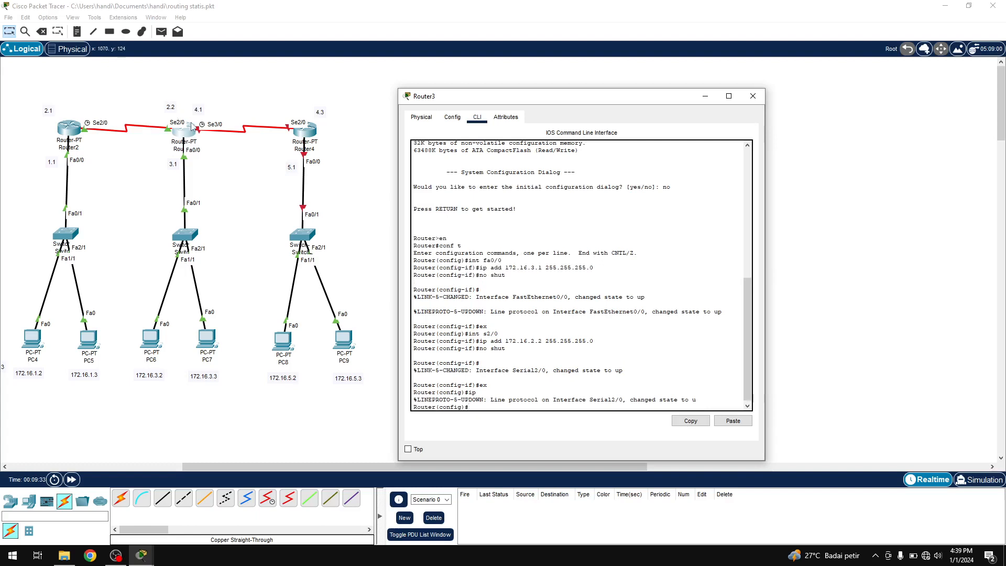
type("nt")
type("s3/0")
key("Return")
type("ip add")
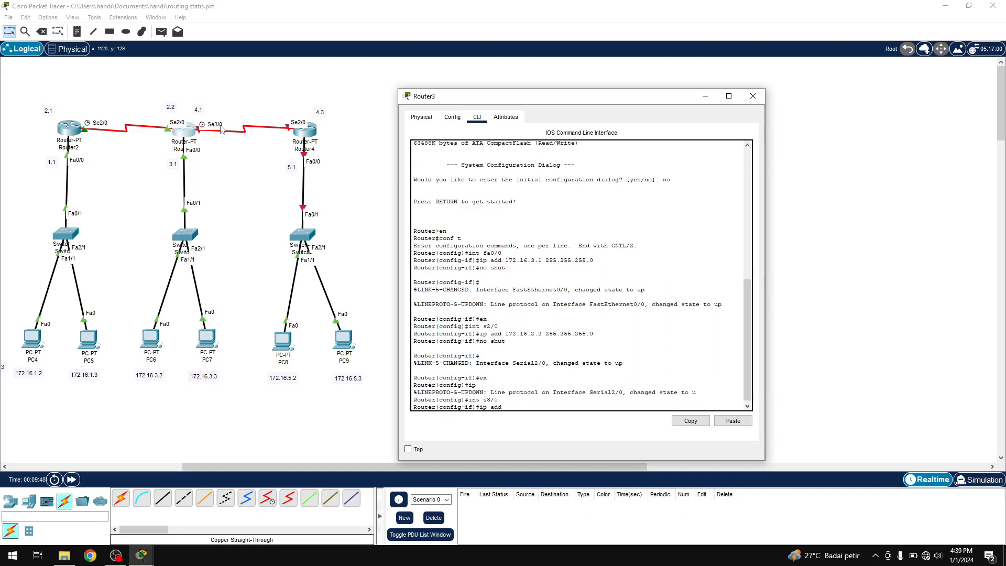
type(" 172.16.4.1 255.255.255.0")
key("Return")
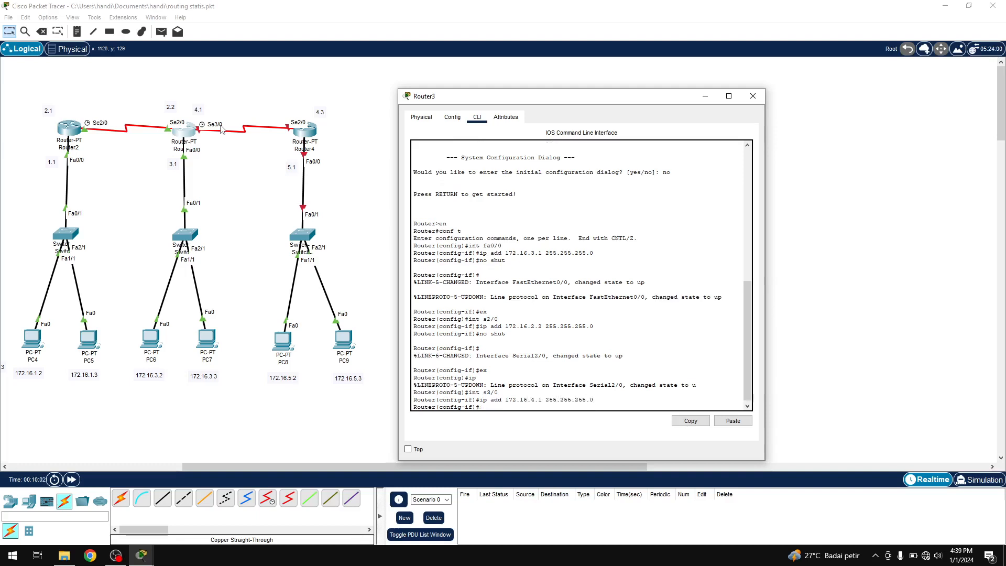
type("no shut")
key("Return")
key("Return")
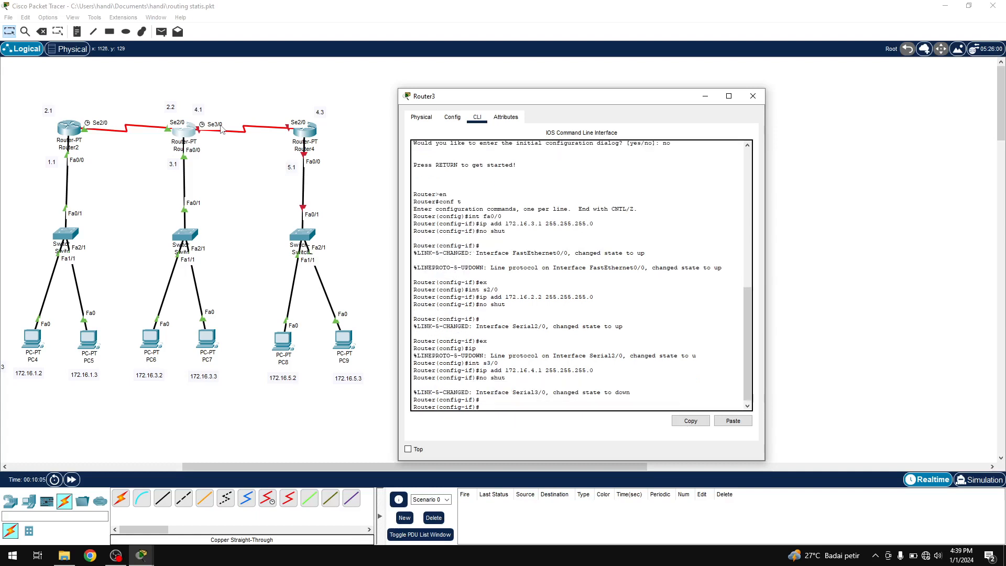
type("ex")
key("Return")
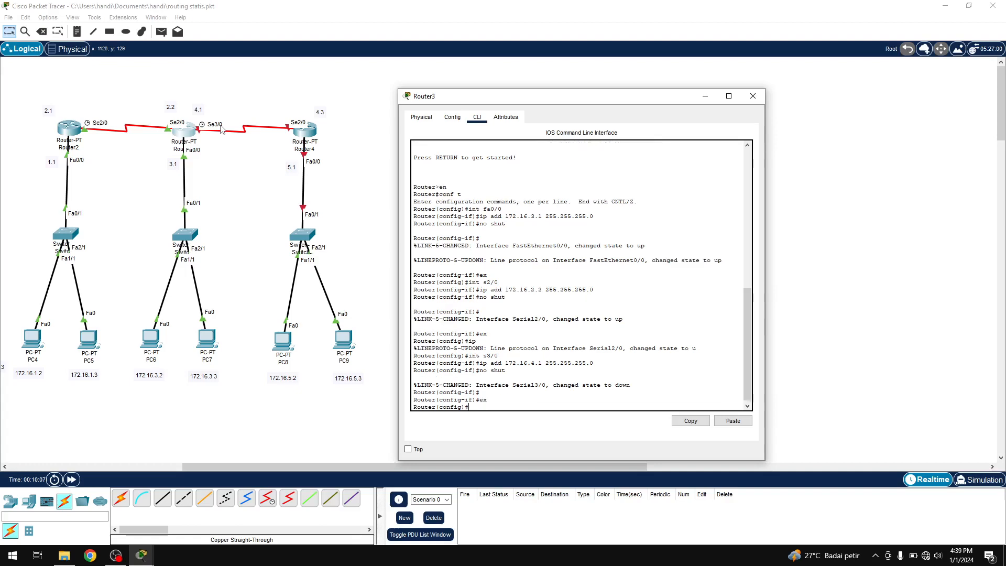
In Router4's command line, decline the initial configuration dialog and enter global configuration mode with en and conf t
left_click(312, 130)
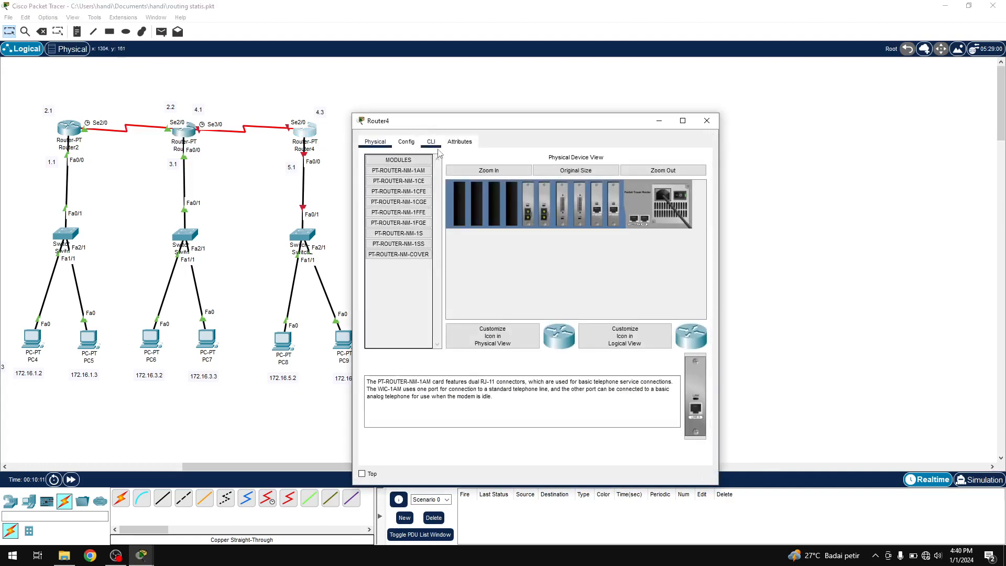
left_click_drag(465, 119, 469, 96)
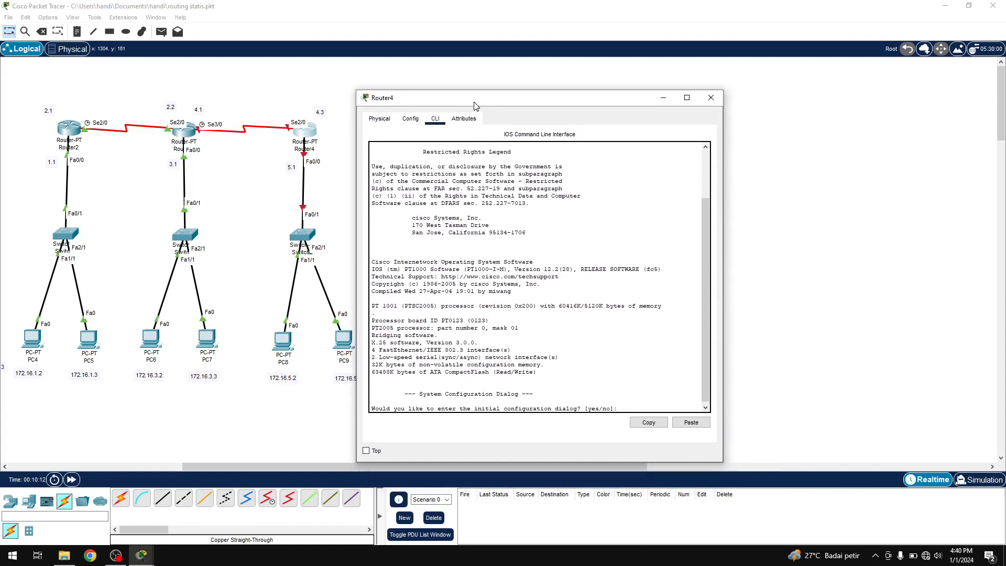
left_click_drag(548, 101, 559, 98)
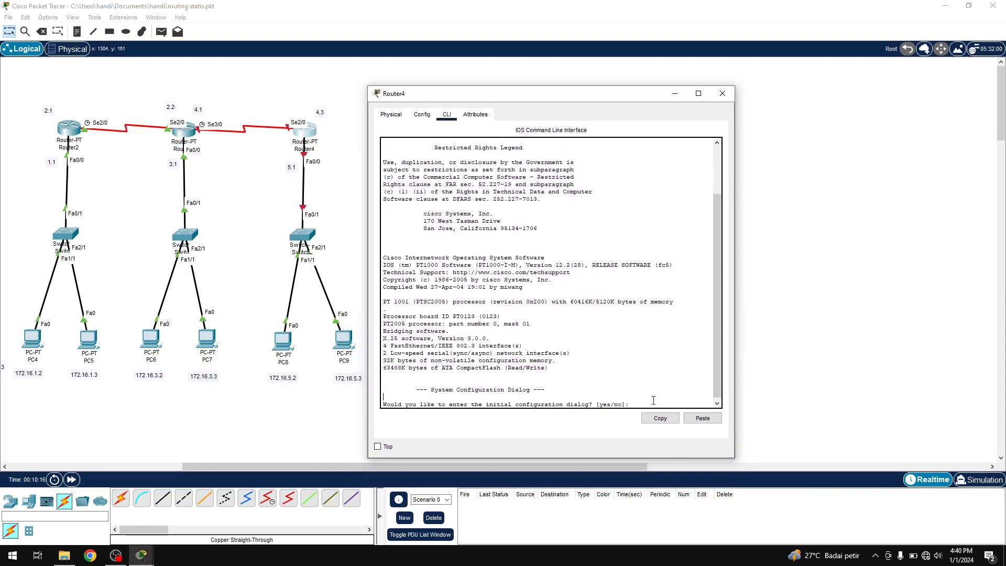
left_click(630, 404)
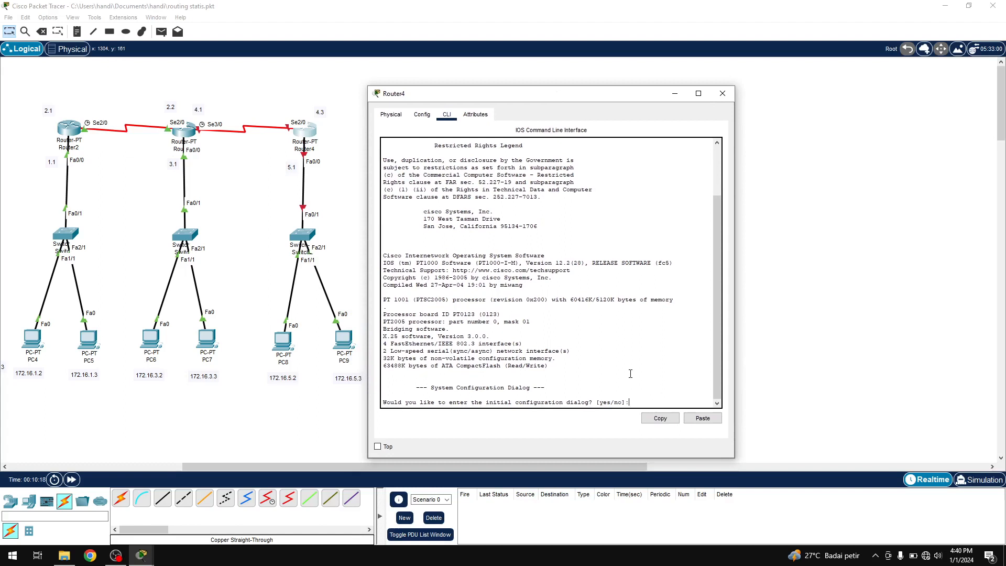
type("no")
key("Return")
key("Return")
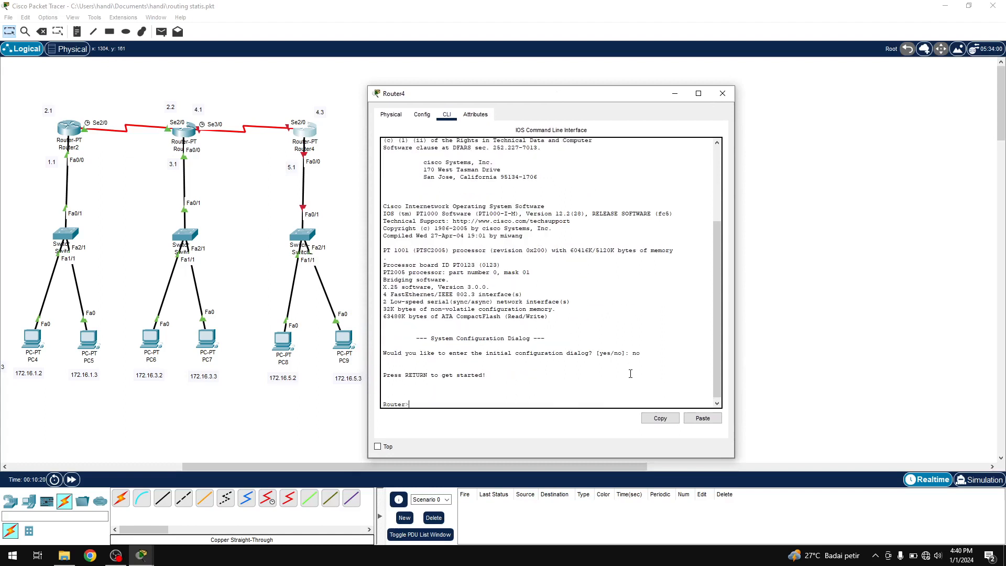
type("en")
key("Return")
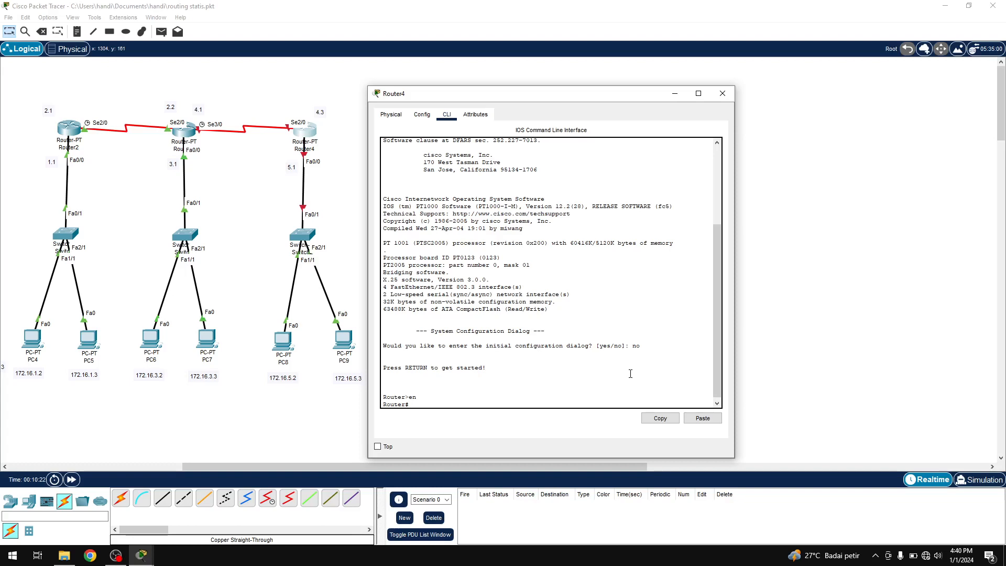
type("conf t")
key("Return")
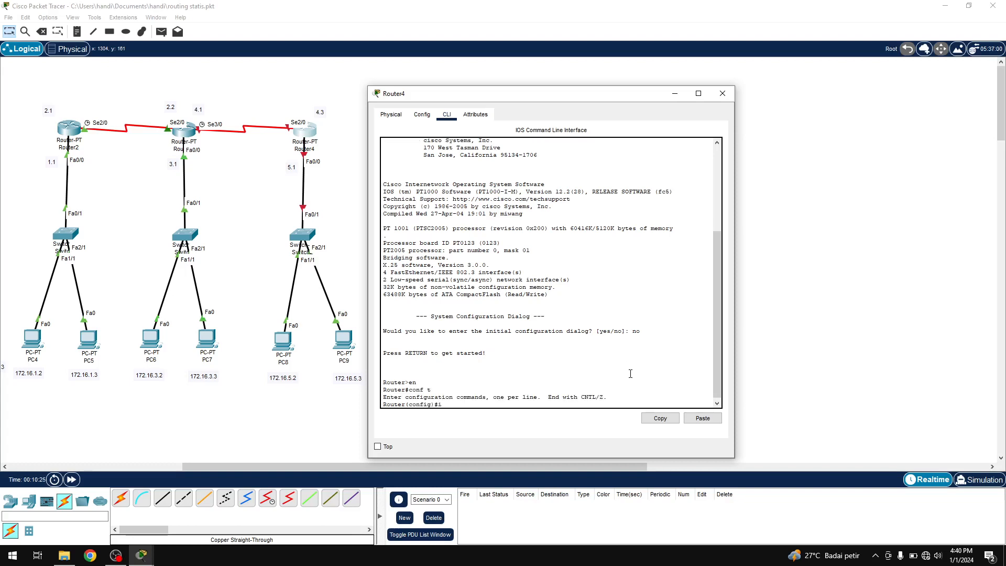
Assign 172.16.5.1 255.255.255.0 to Router4's fa0/0 interface, enable it with no shut and exit interface mode
type("int")
type(" da0")
key("BackSpace")
key("BackSpace")
key("BackSpace")
type("fa")
type("0/1")
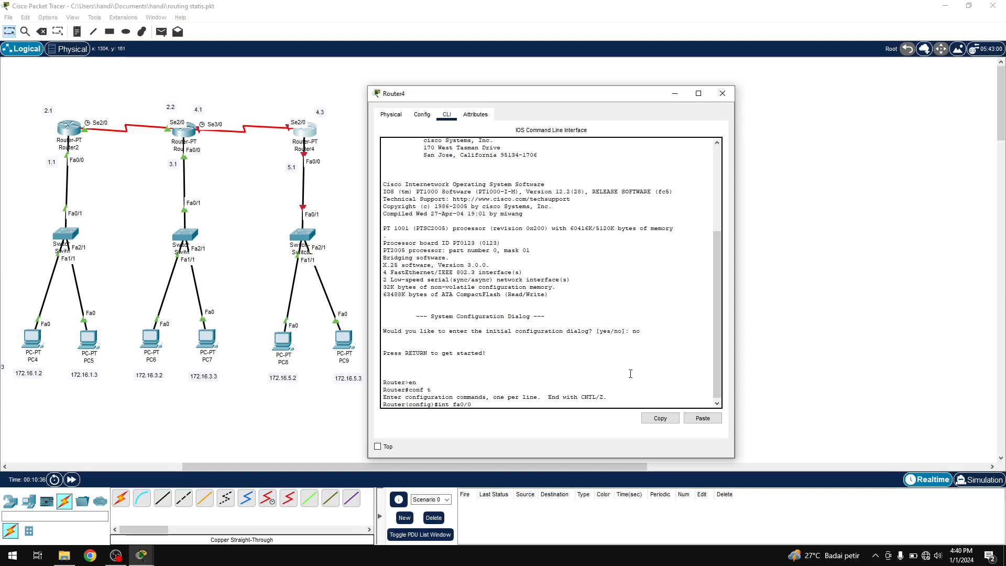
key("Return")
type("ip")
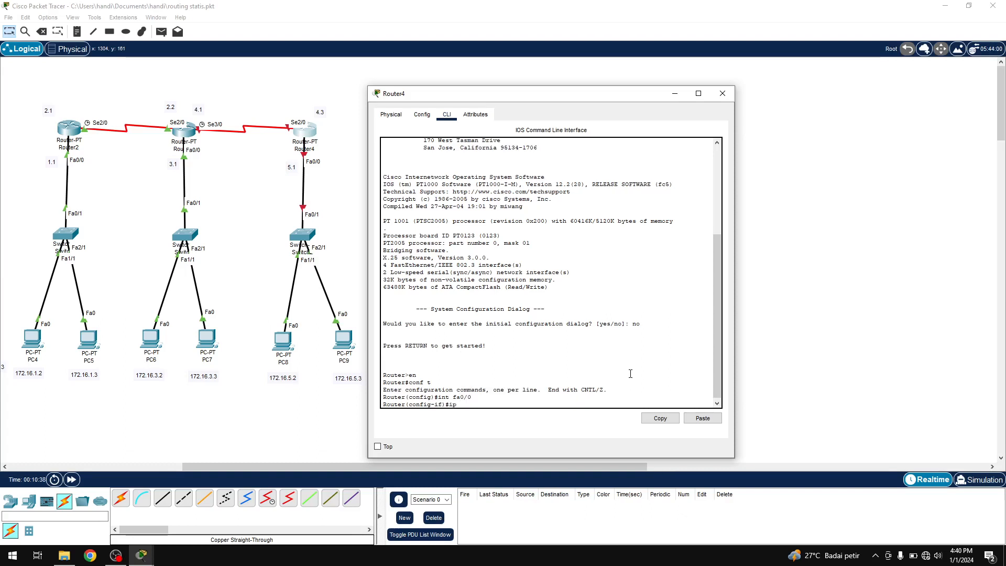
type(" add 172.16")
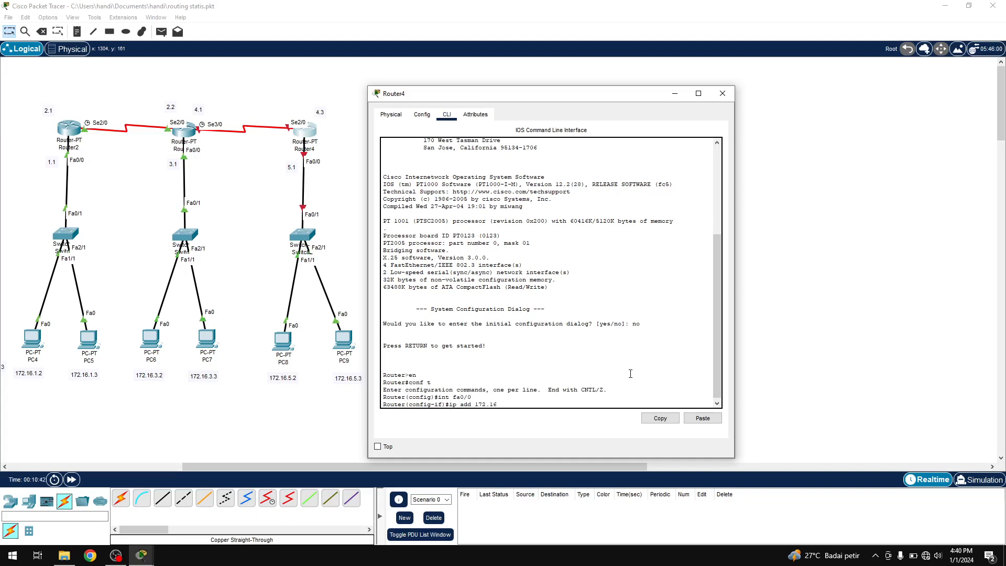
type(".5.1 255.255.255.0")
key("Return")
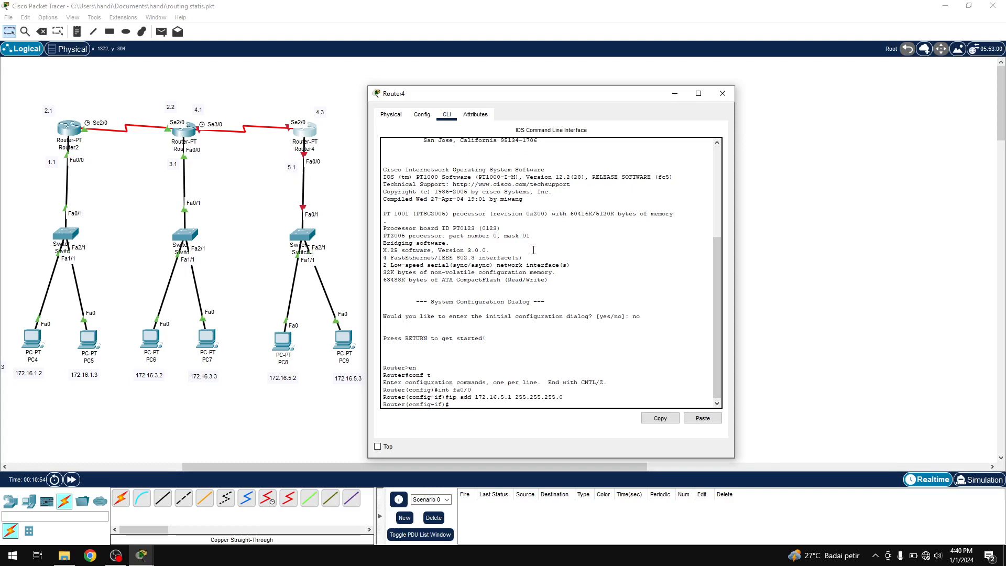
type("no shut")
key("Return")
type("ex")
key("Return")
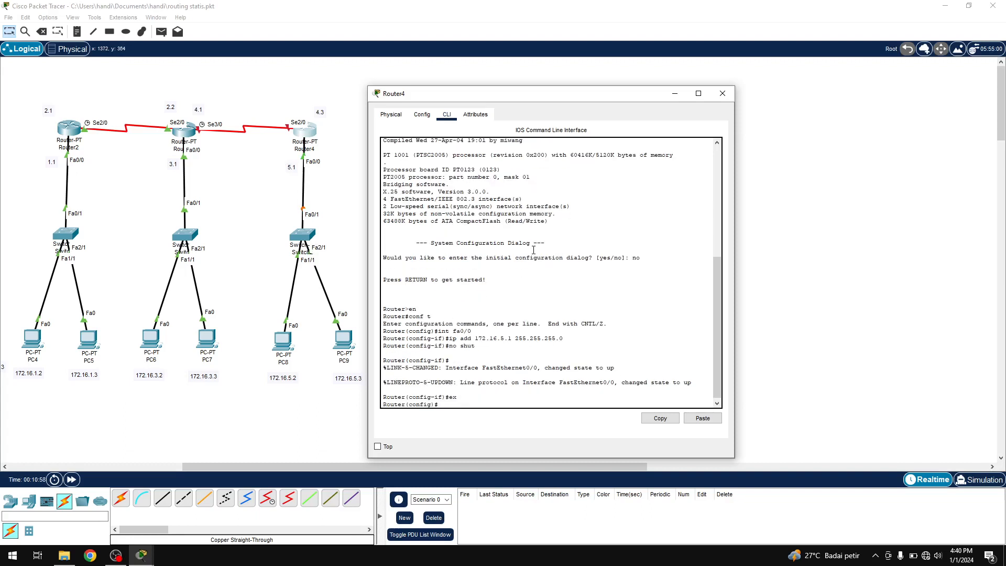
Enter Router4's s2/0 interface and begin its ip add command with the address 172.16.4.2
type("int s2/0")
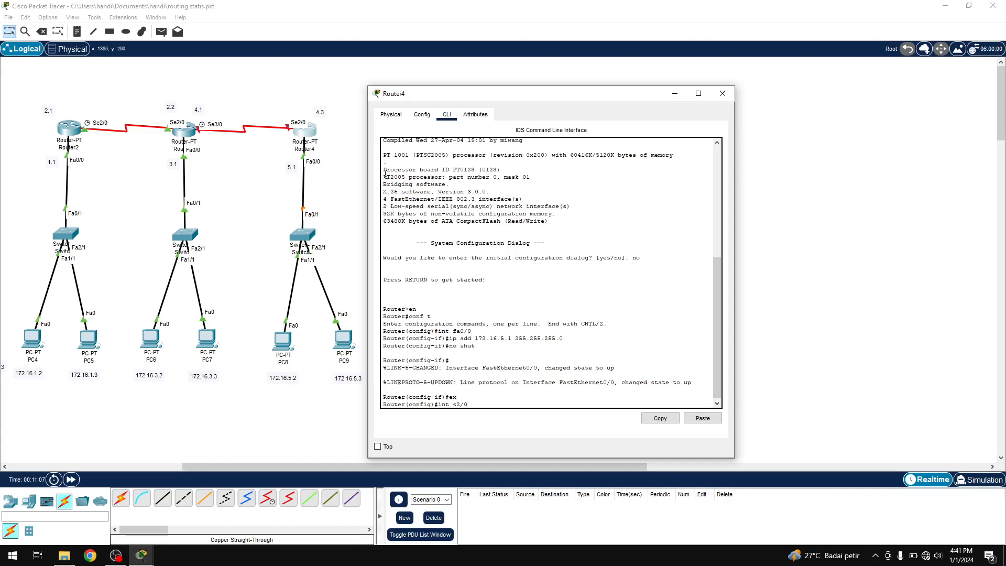
key("Return")
type("ip add")
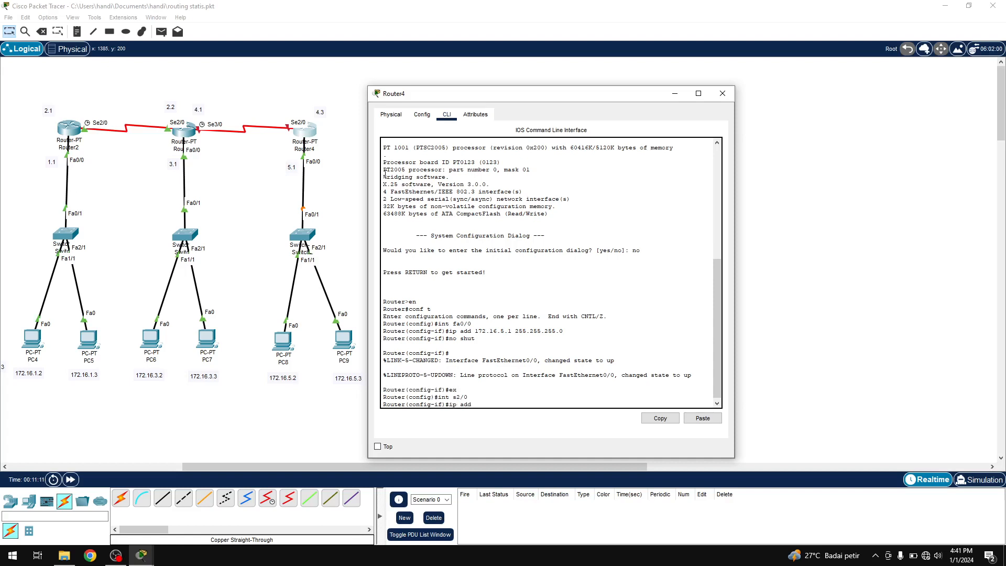
type(" 172.16.4.2")
Change the address note beside Router4's serial port to 4.2
left_click(318, 115)
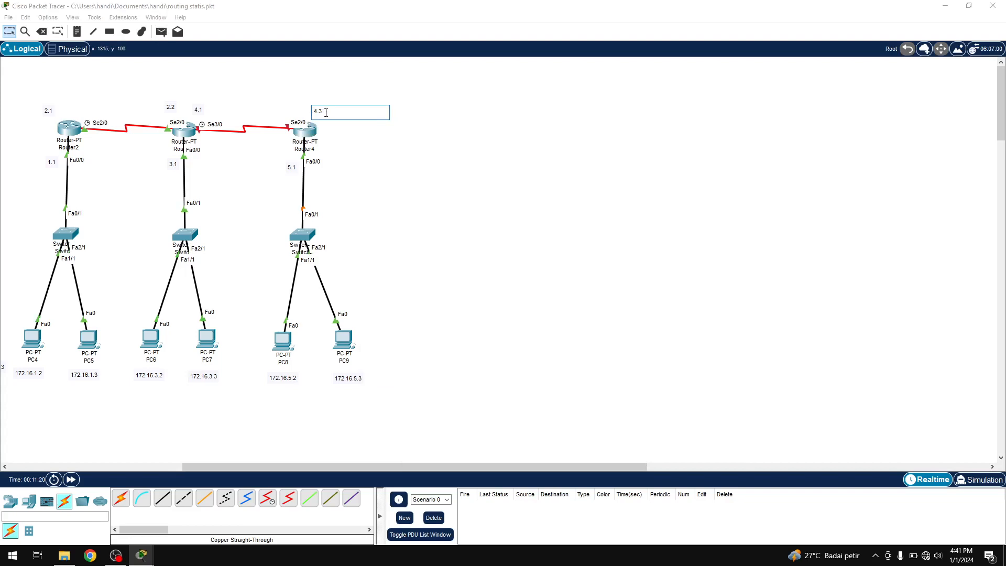
key("BackSpace")
type("2")
key("Return")
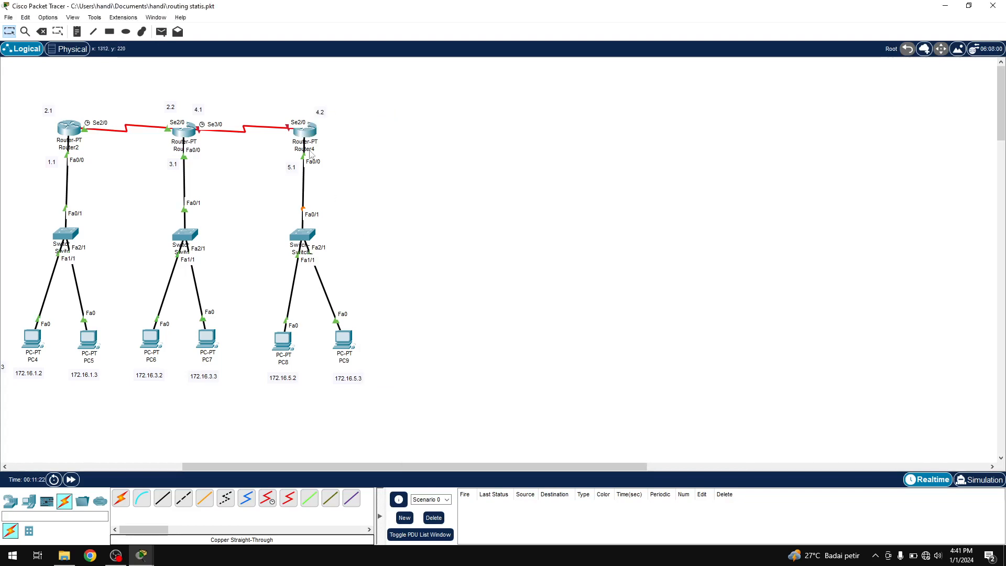
Complete Router4's s2/0 address with mask 255.255.255.0, enable the interface with no shut and exit interface mode
left_click(308, 135)
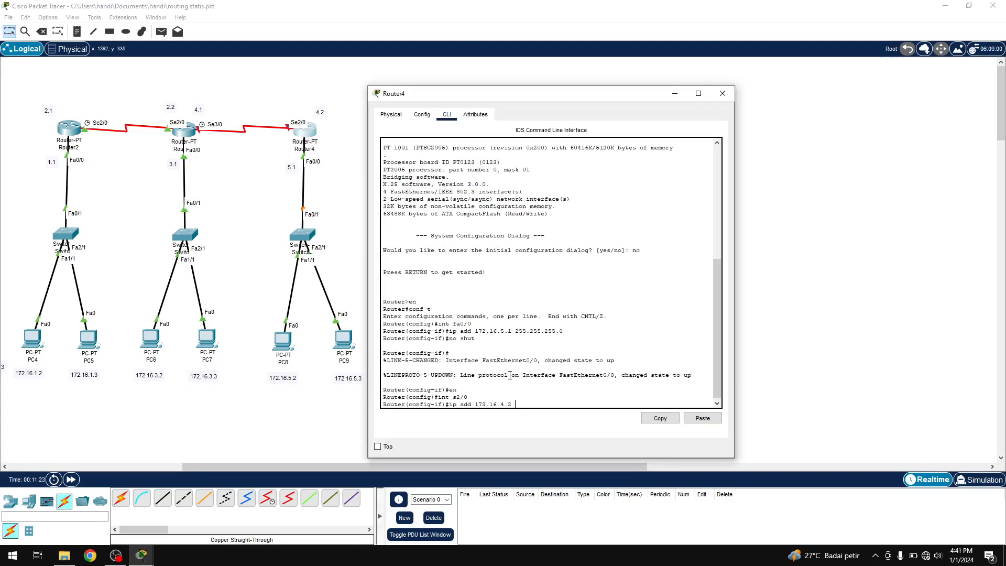
type("255.255")
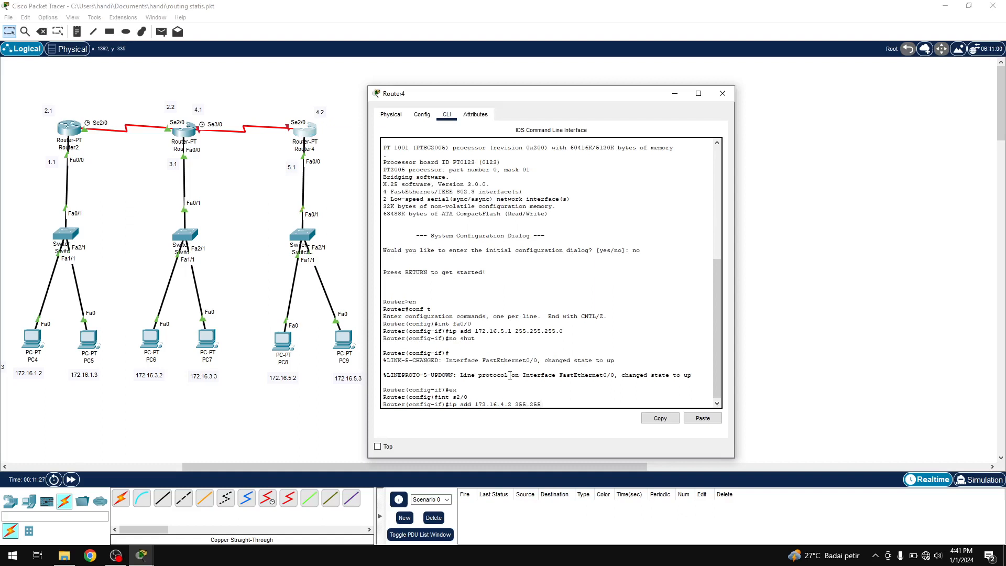
type(".255.255.0")
key("Return")
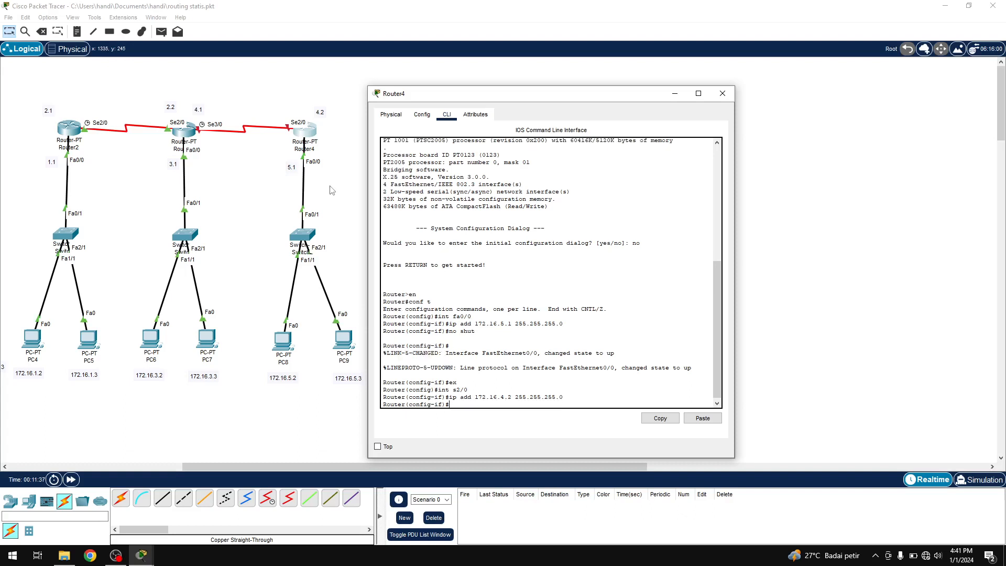
type("no shut")
key("Return")
type("w")
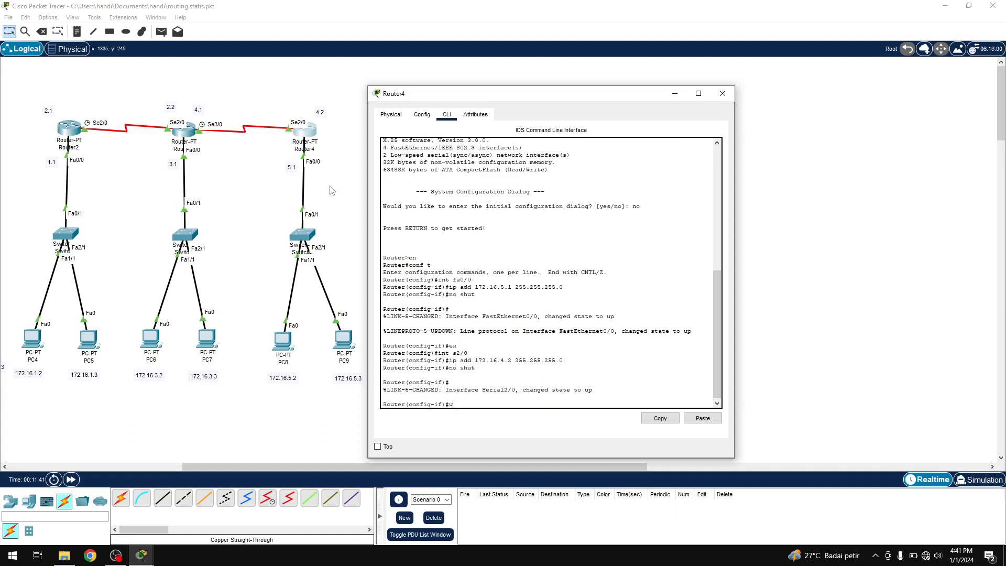
type("zex")
key("Return")
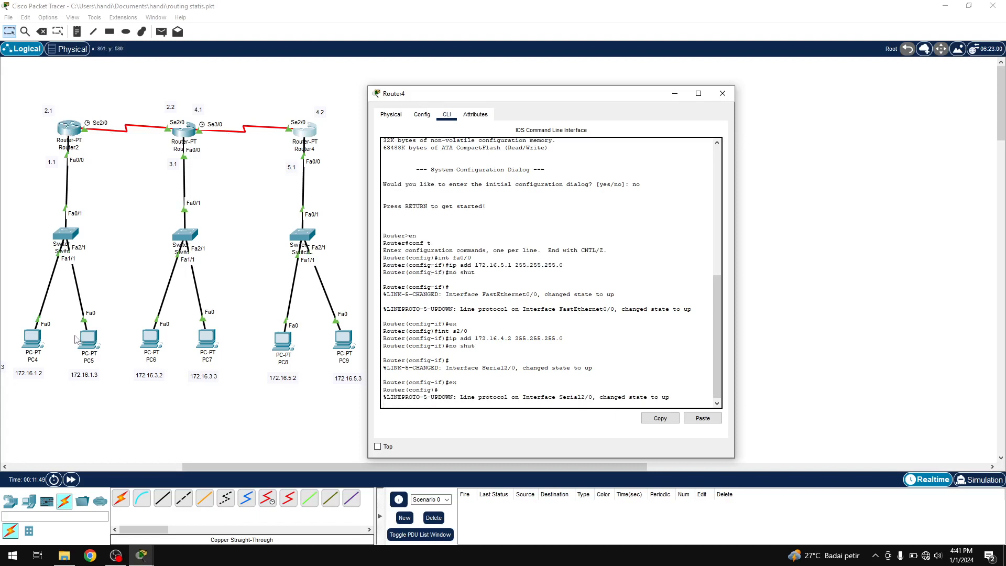
In Router2's command line, exit configuration mode and re-enter global configuration mode with conf t
left_click(66, 135)
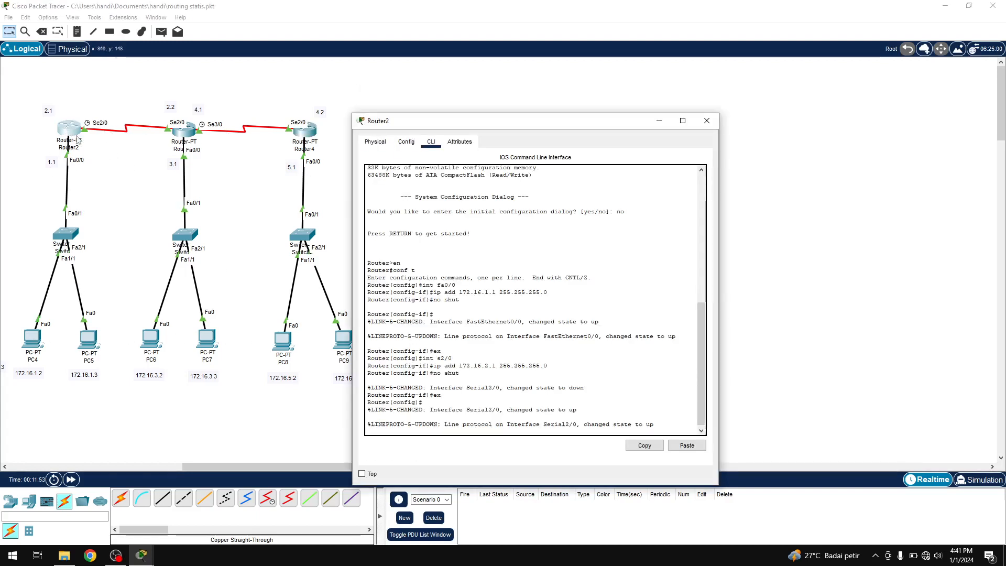
left_click_drag(458, 125, 487, 94)
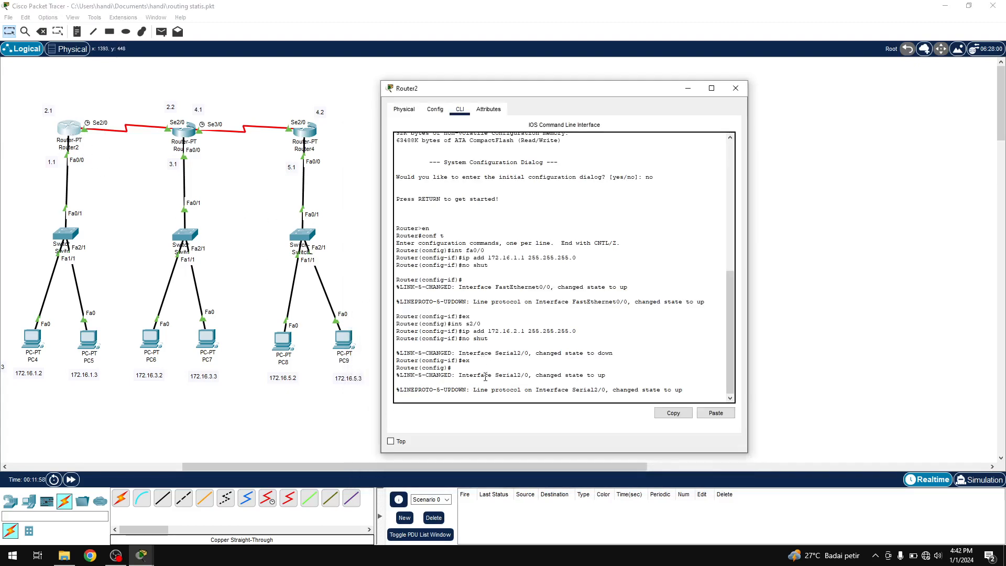
key("Return")
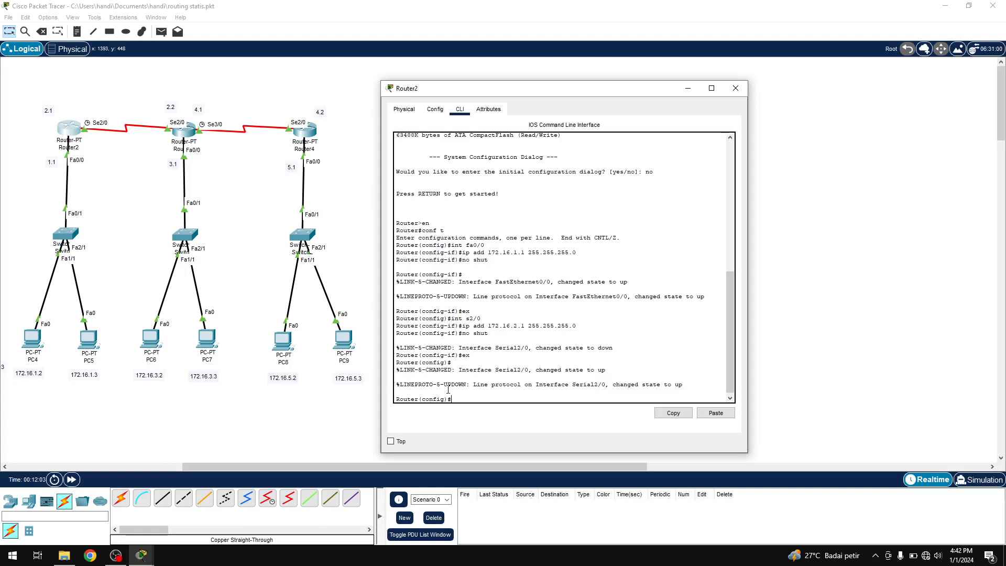
key("Return")
key("Return")
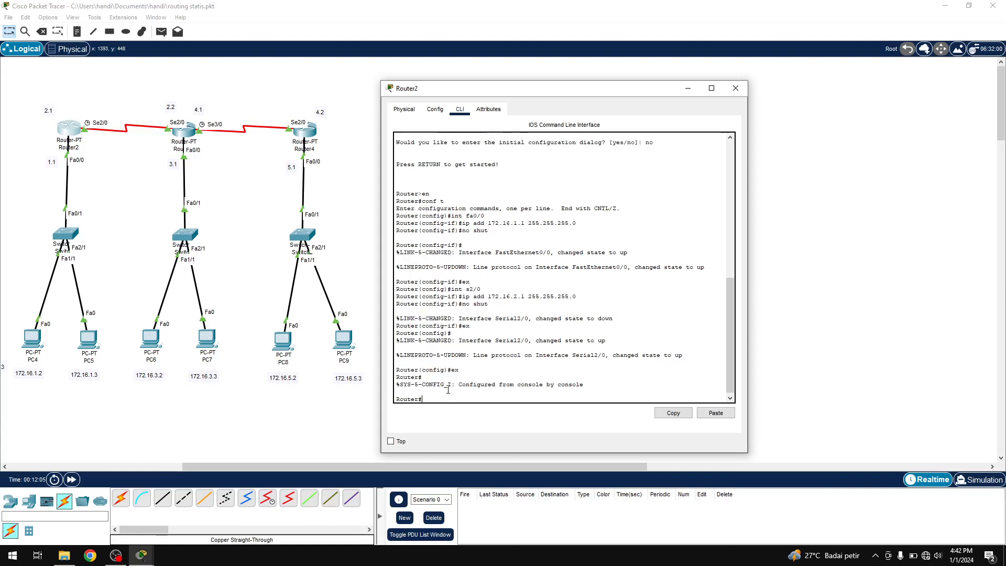
type("conf t")
key("Return")
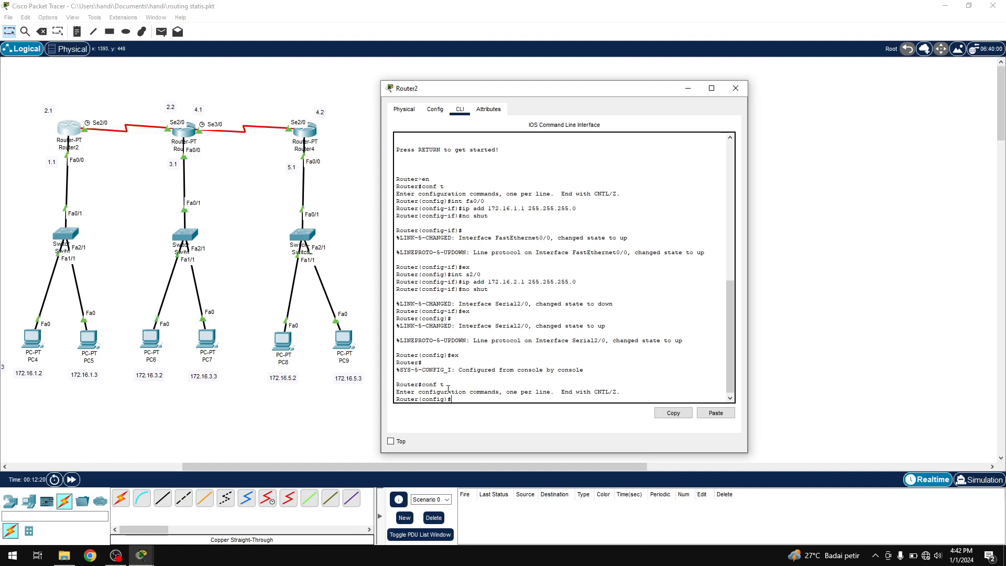
Add a static route on Router2 to 172.16.3.0 255.255.255.0 via 172.16.2.2
type("uter")
type("172.16.3.0 255.255.255.0 172.16.2.2")
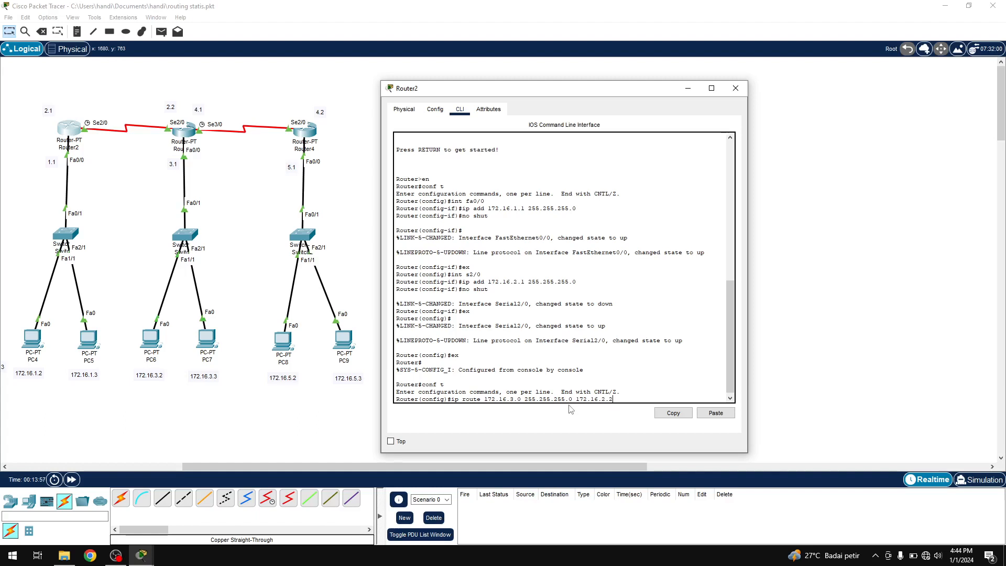
key("Return")
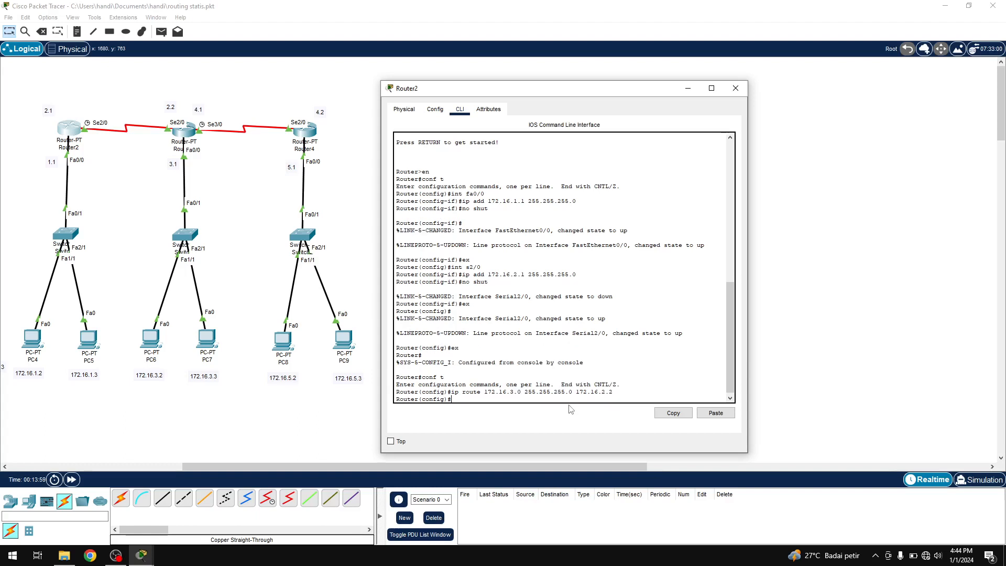
Add a static route on Router2 to 172.16.5.0 255.255.255.0 via 172.16.2.2 and exit configuration mode
type("ip router172.16.5.0 255.255.255.0 172.16.2.2")
key("Return")
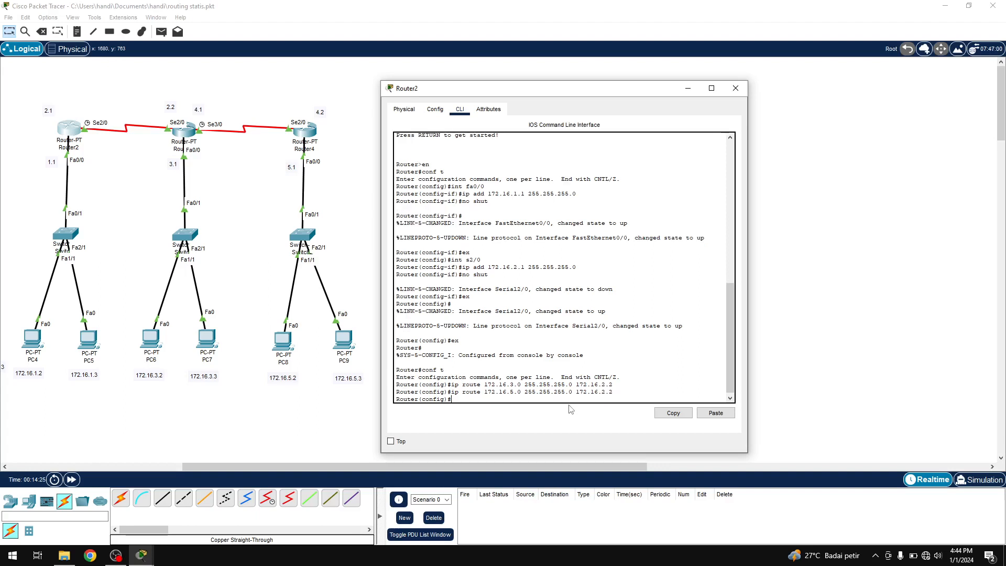
type("ex")
key("Return")
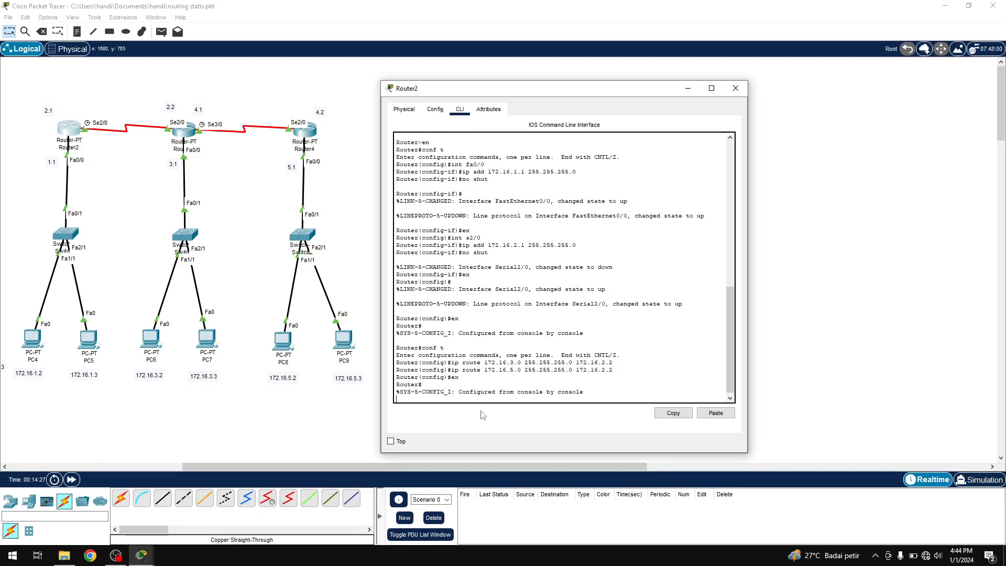
left_click(116, 555)
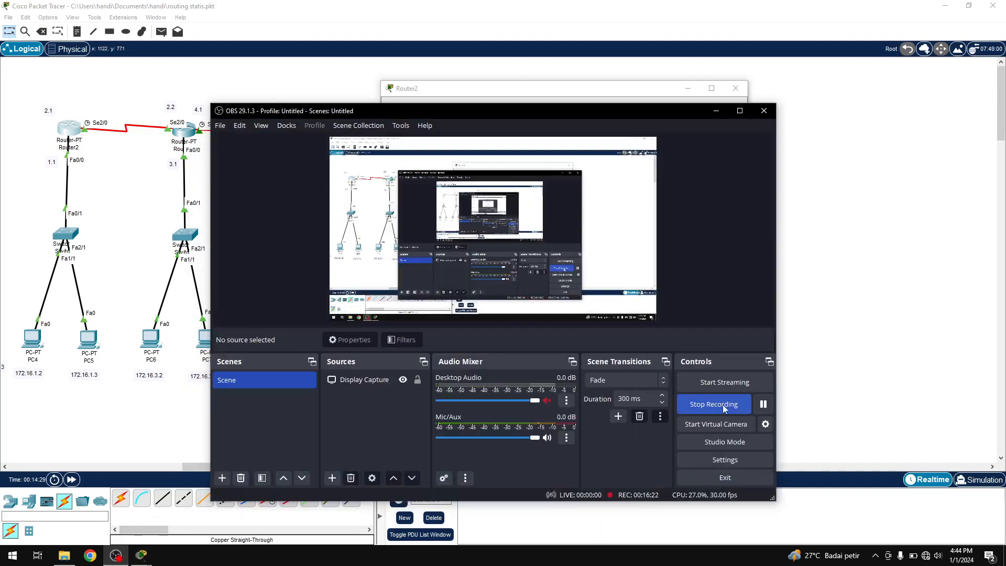
left_click(762, 405)
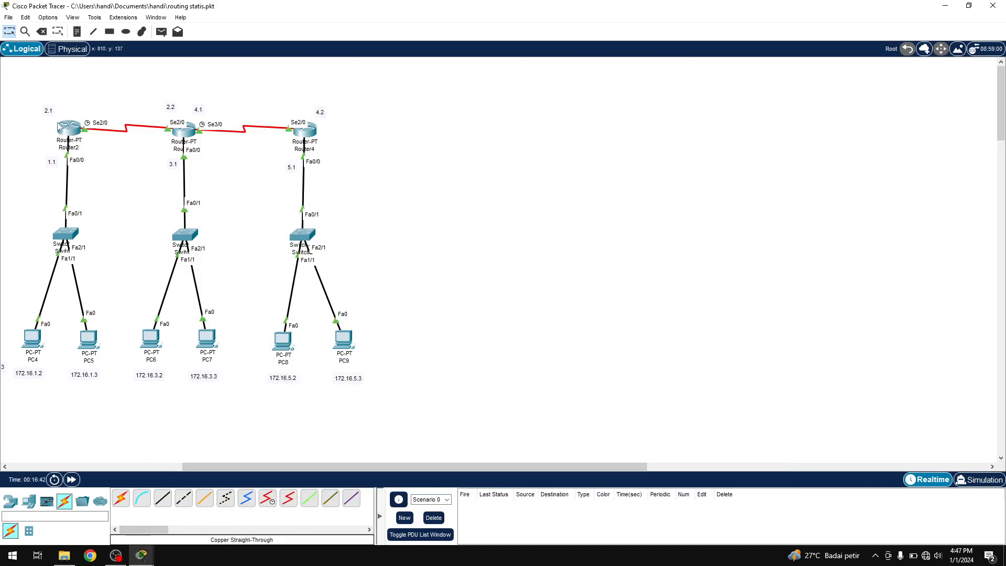
Review the destination network, subnet mask and next hop in Router2's first static route command
left_click(69, 128)
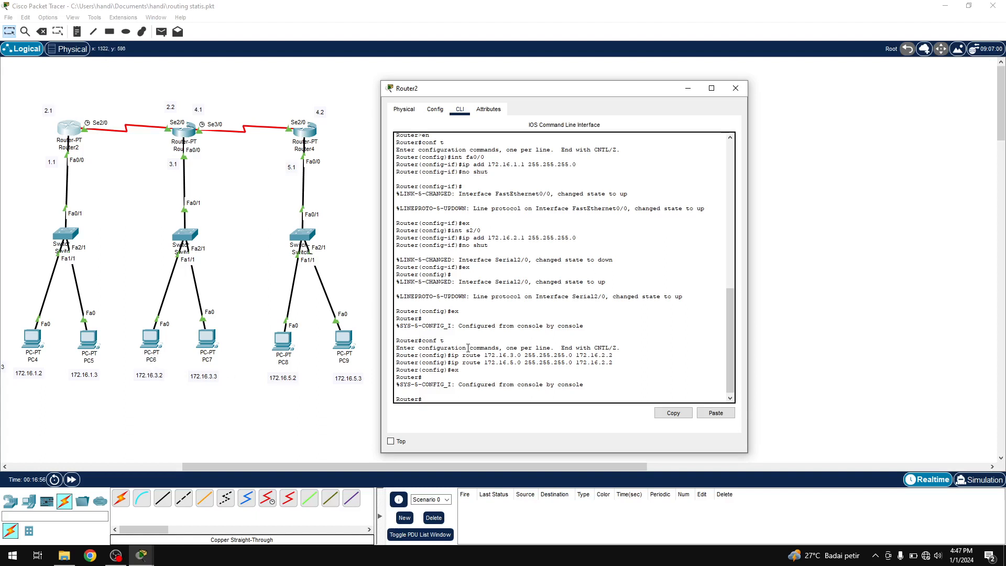
left_click_drag(482, 356, 521, 355)
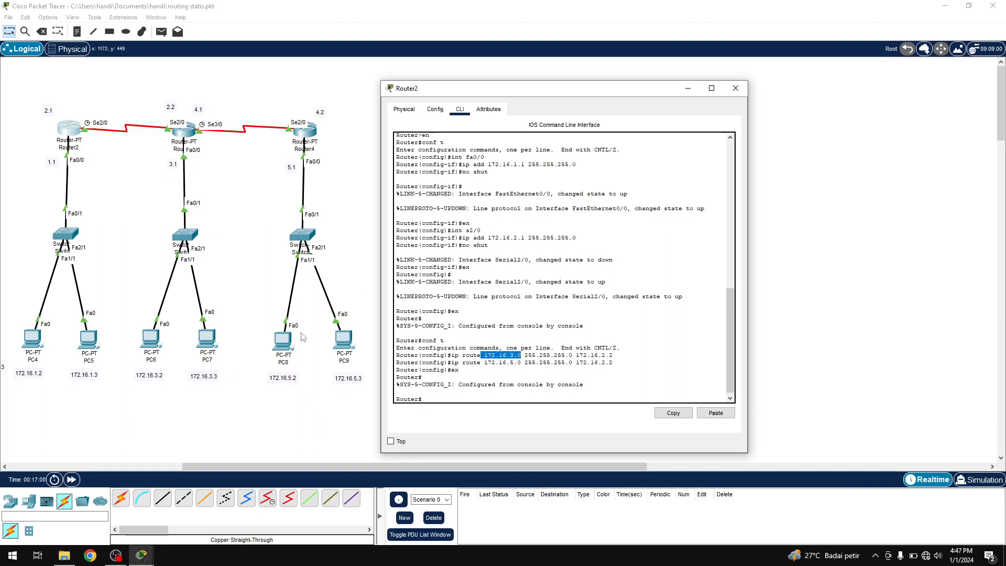
left_click(527, 355)
left_click_drag(527, 355, 571, 356)
left_click_drag(577, 355, 612, 355)
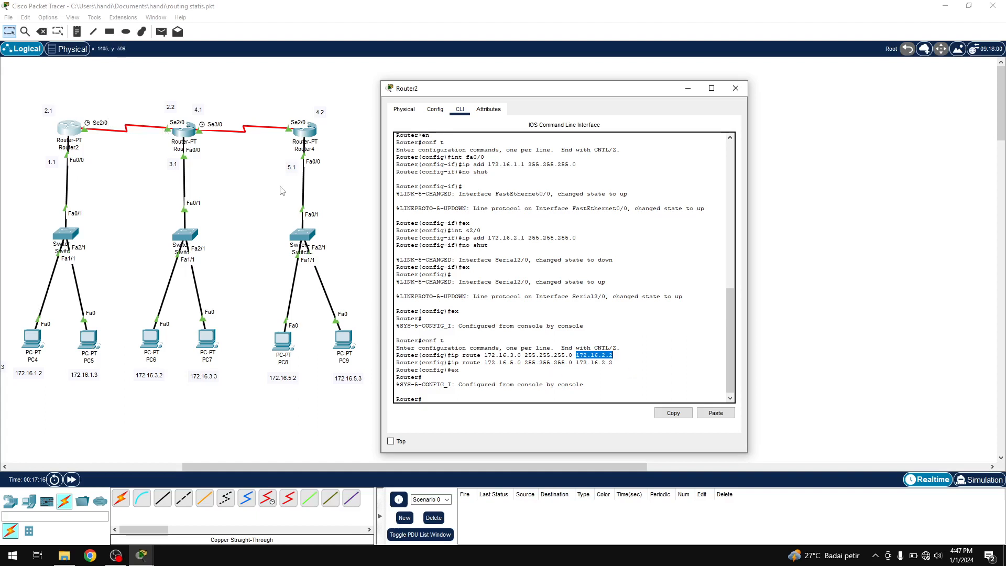
In Router3's command line, exit configuration mode and re-enter global configuration mode with conf t
left_click(179, 134)
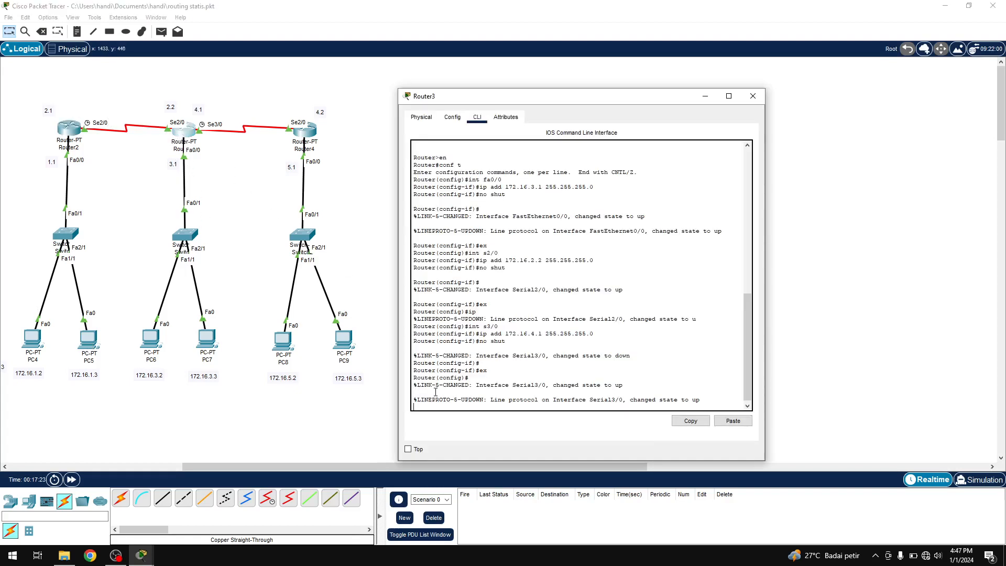
key("Return")
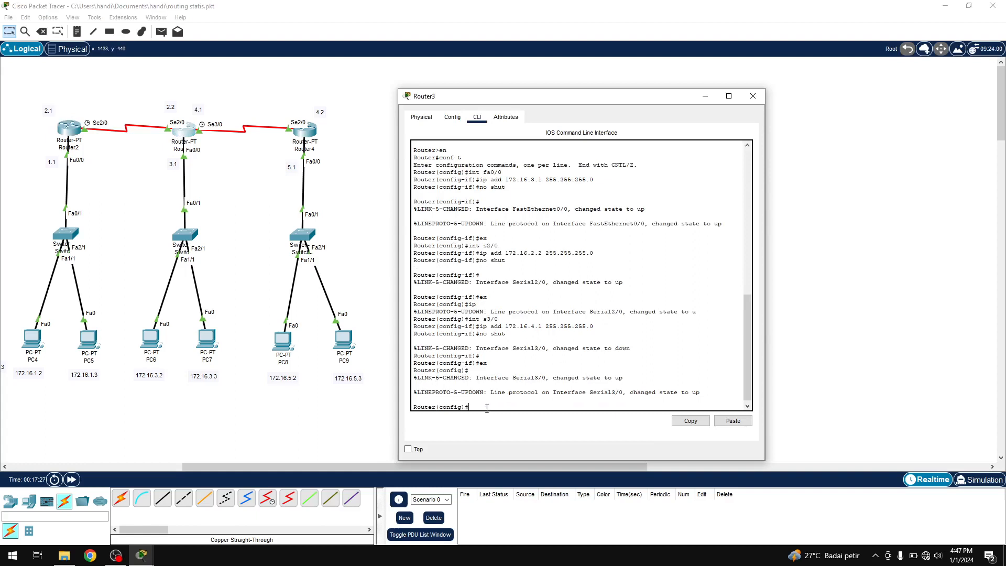
type("ex")
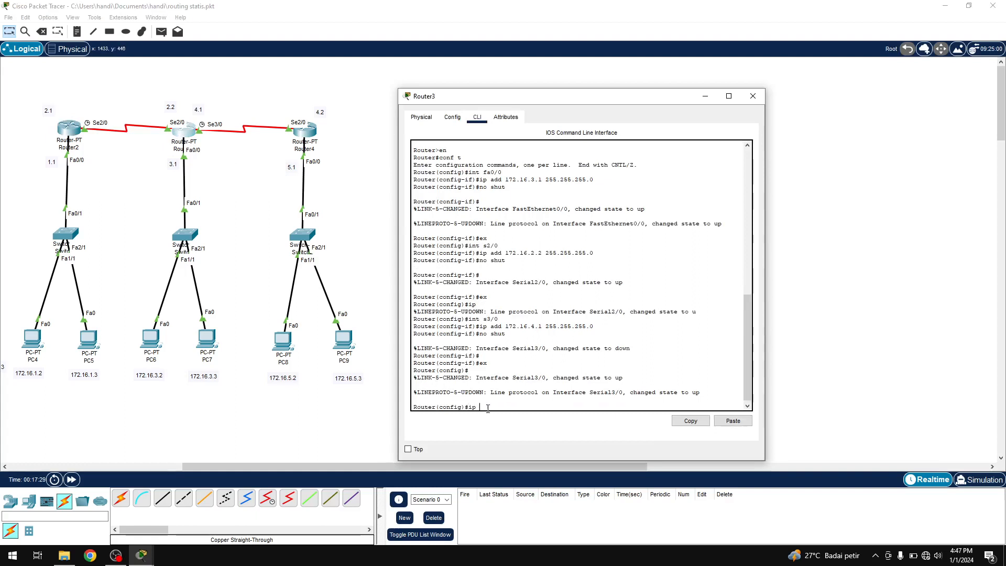
key("Return")
key("Return")
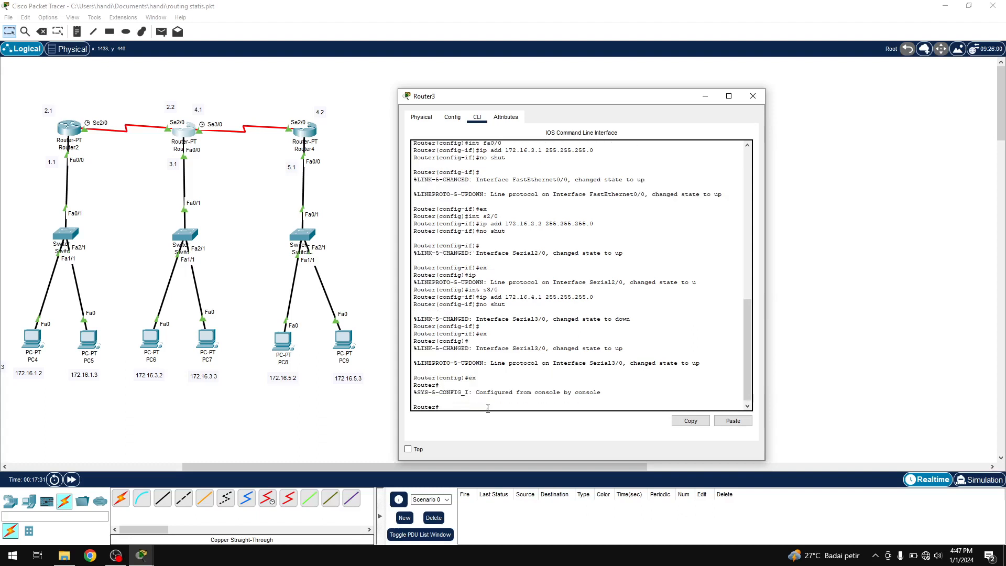
type("conf t")
key("Return")
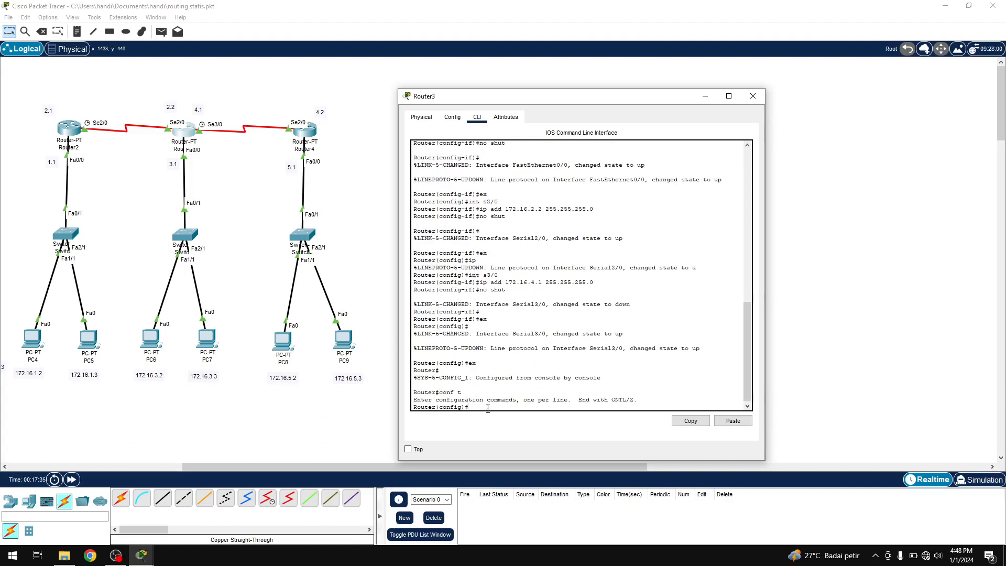
Add a static route on Router3 to 172.16.1.0 255.255.255.0 via 172.16.2.1
type("ip")
type(" route")
type("ute ")
type("172.16")
type(".1.0 255.255")
type(".255.0 172.16")
type(".2.1")
key("Return")
Add a static route on Router3 to 172.16.5.0 255.255.255.0 via 172.16.2.1
type("ip route")
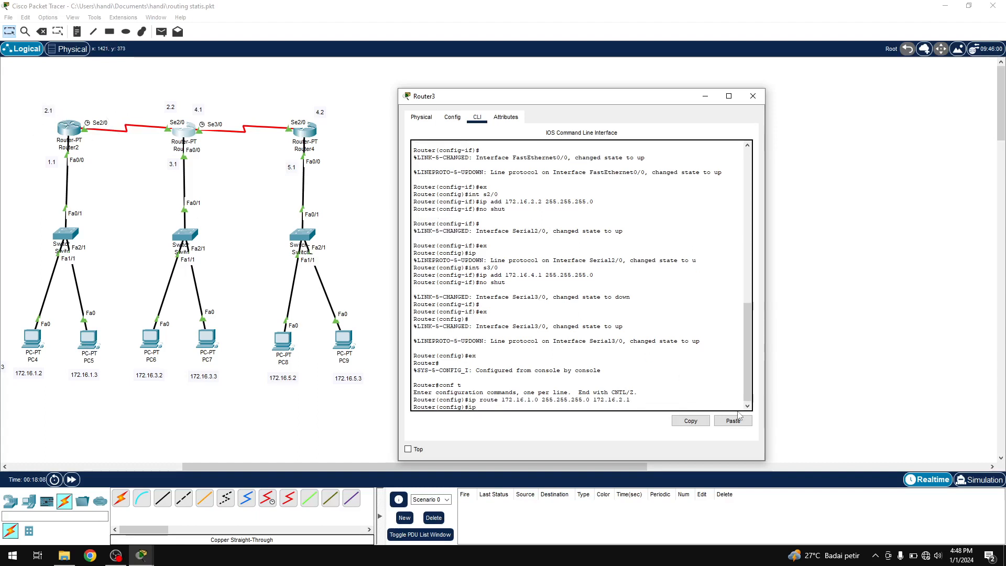
type(" 172.16.5.0")
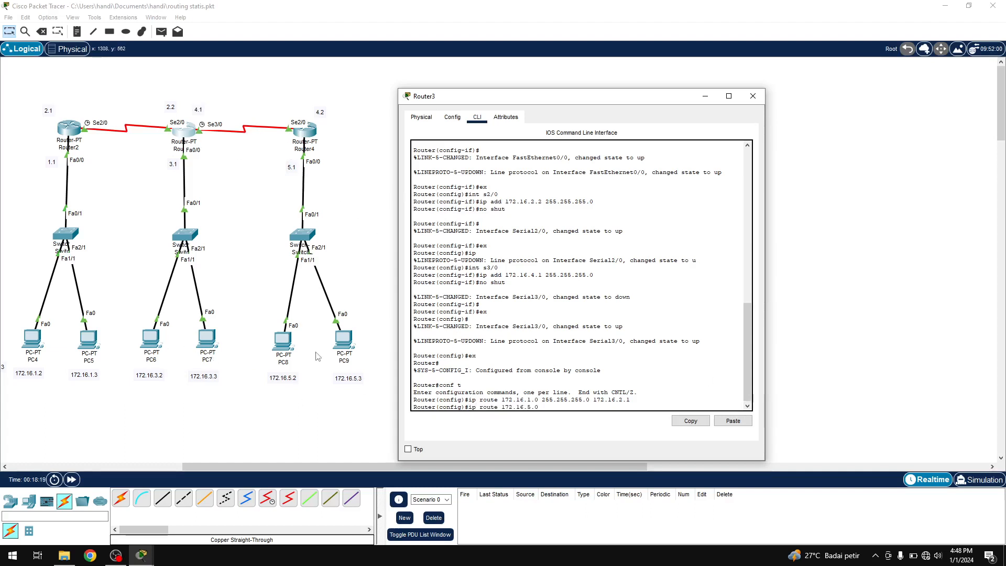
type("255.255.255.0 172.16.2.1")
key("Return")
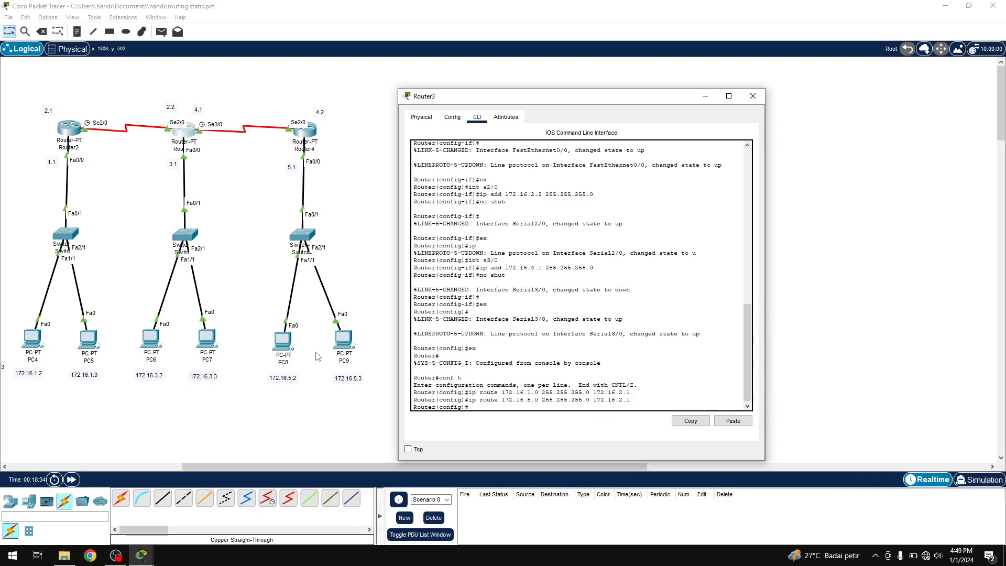
Add a static route on Router3 to 172.16.5.0 255.255.255.0 via 172.16.4.2 and exit configuration mode
type("ip router")
type("172.16")
type("255.255.255")
type(".0 ")
type("1")
type("72.16.4.2")
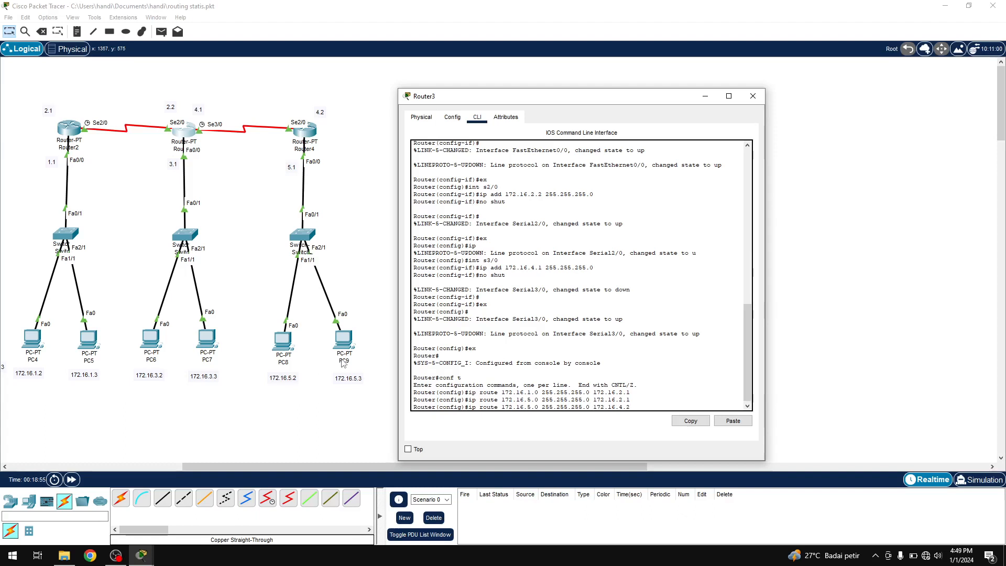
key("Return")
type("ex")
key("Return")
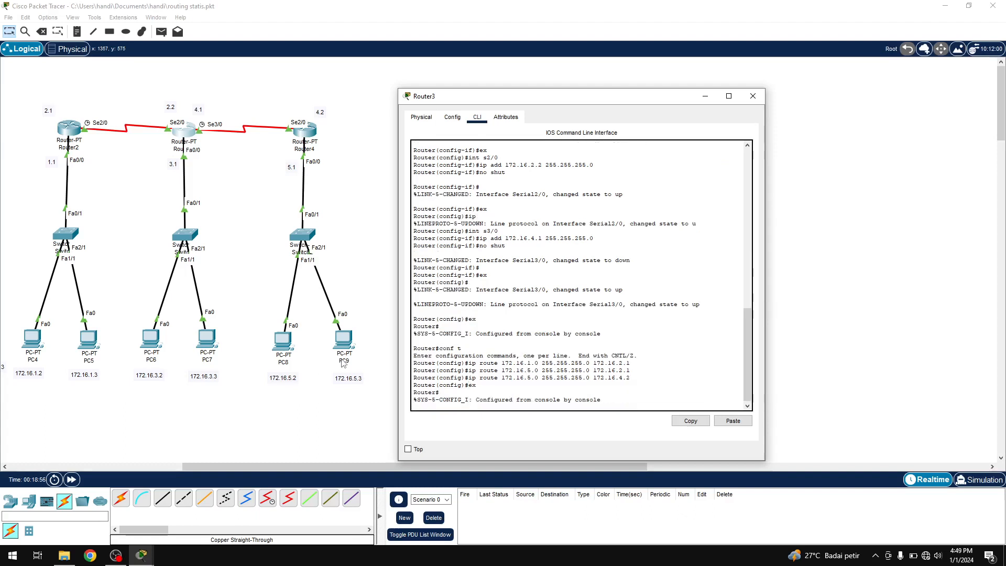
key("Return")
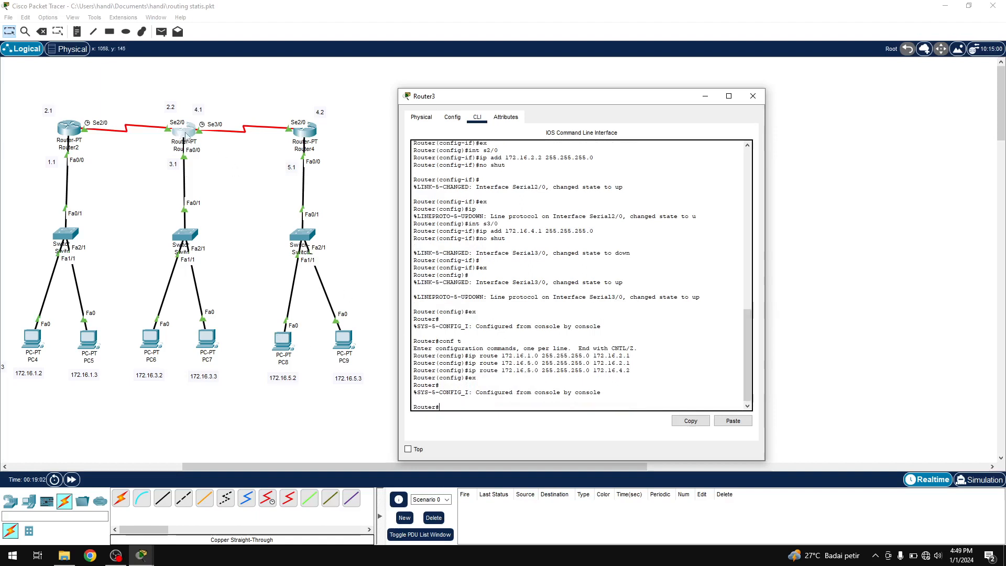
Review the static route commands entered in Router3's command line
left_click_drag(527, 356, 533, 356)
left_click(469, 403)
Open Router4's command line, leave its current configuration session and re-enter global configuration mode
left_click(311, 138)
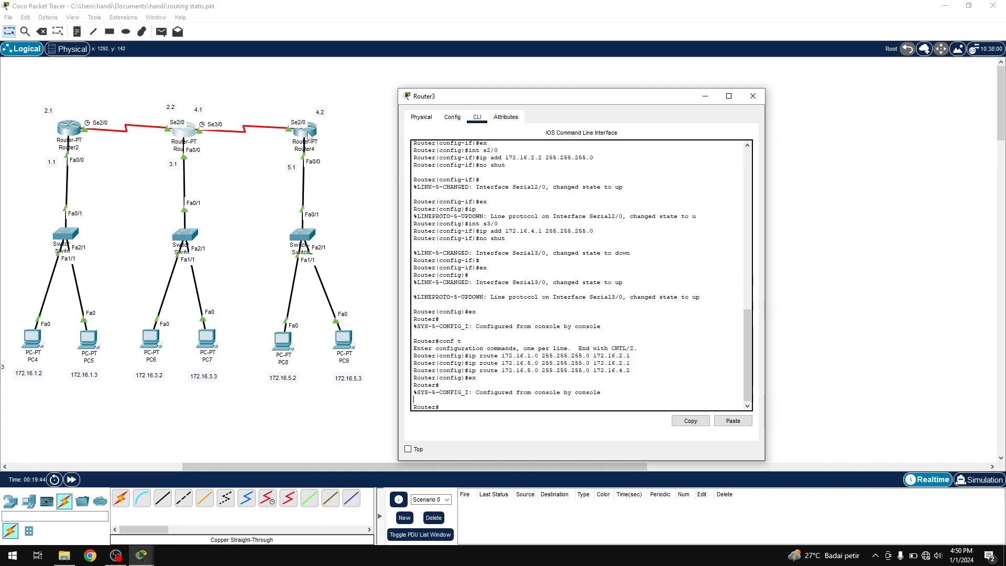
key("Return")
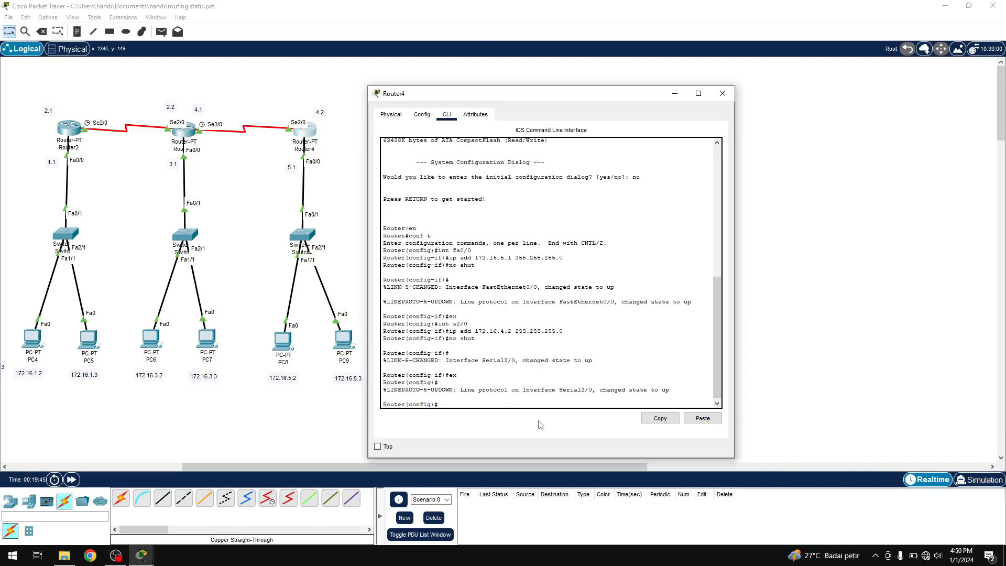
type("ex")
key("Return")
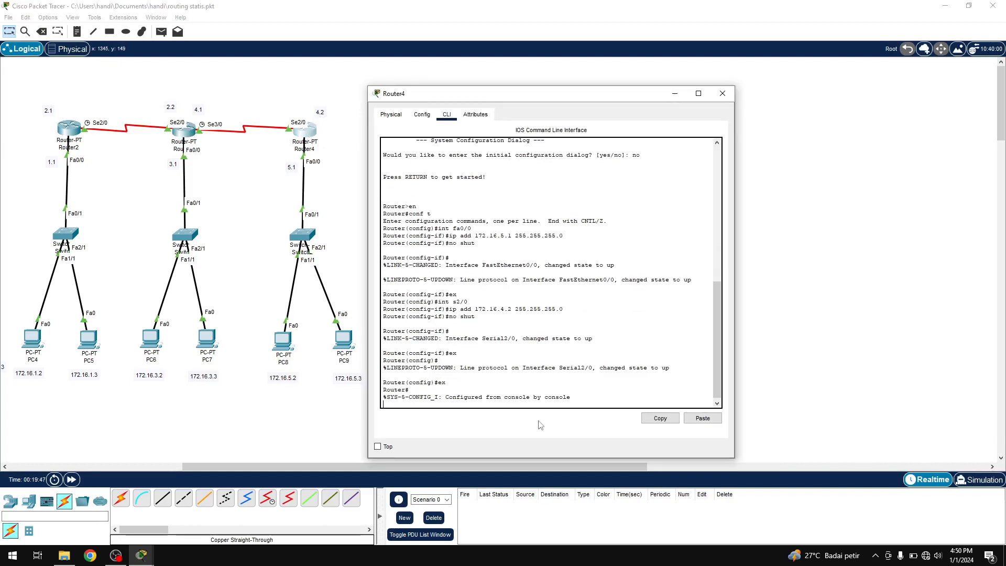
type("conf t")
key("Return")
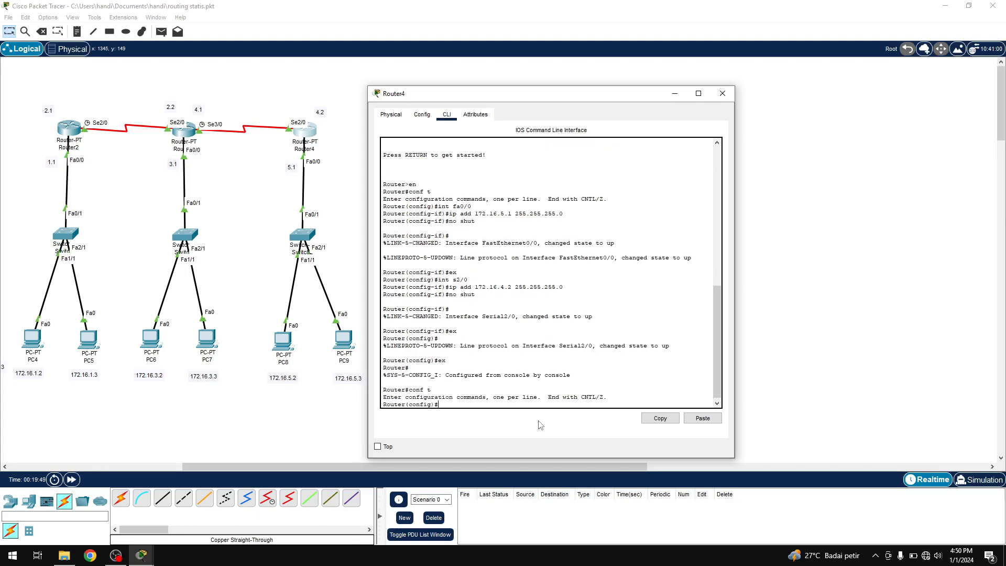
Try to enter the command ip add 172.16.1.0 255.255.255.0 172.16.4.1 on Router4
type("i[p ad")
type("ip add")
type(" 172.1")
type("6.1.0")
type(" 255.255.255")
type(".0")
type(" 172.16.4.1")
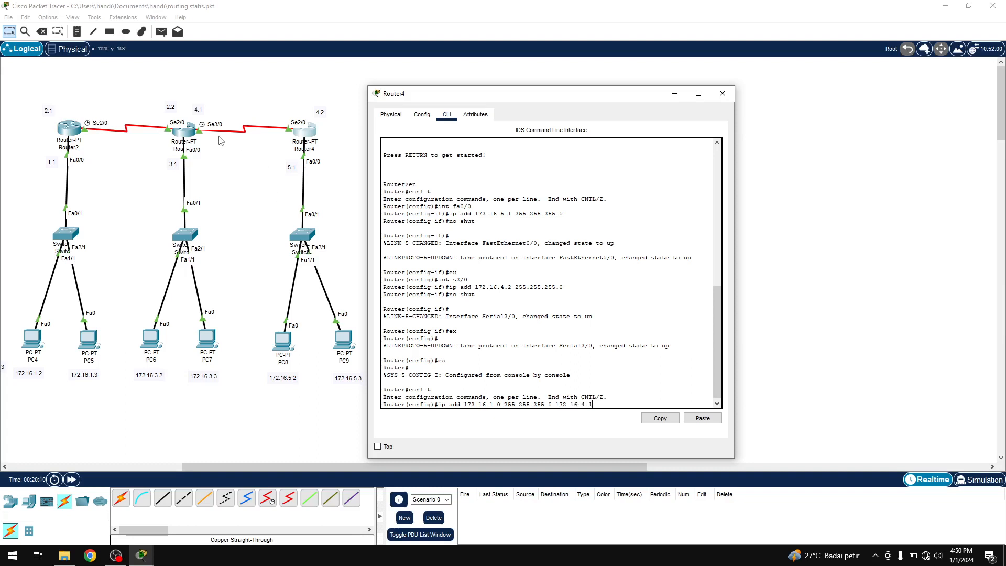
key("Return")
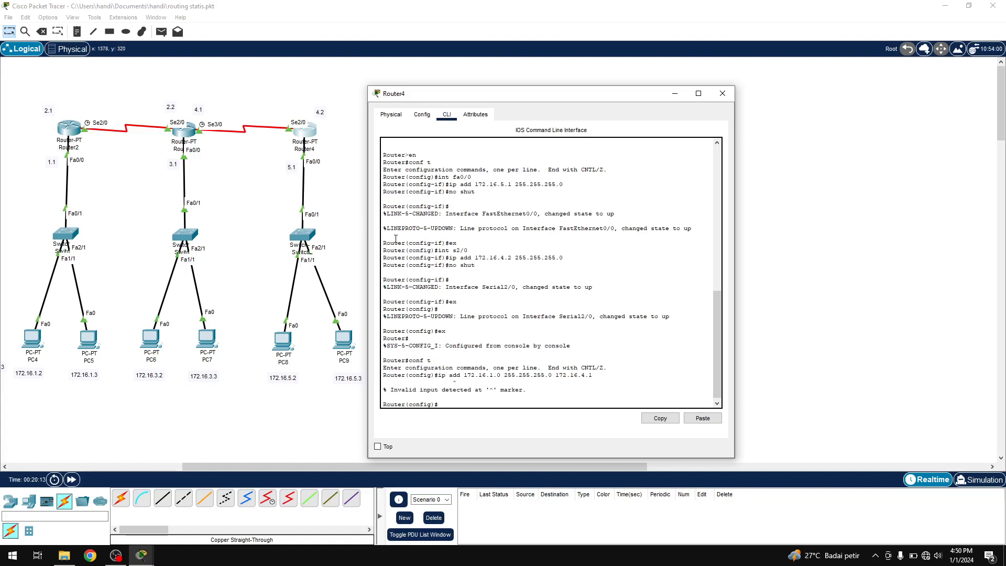
Correct the previous Router4 command to ip route 172.16.1.0 255.255.255.0 172.16.4.1 and run it
key("Up")
key("Left")
key("Left")
key("Left")
key("Left")
key("Left")
key("Left")
key("Left")
key("Left")
key("Left")
key("Left")
key("Left")
key("Left")
key("Left")
key("Left")
key("Left")
key("Left")
key("Left")
key("Left")
key("Left")
key("Left")
key("BackSpace")
key("BackSpace")
key("BackSpace")
type("route")
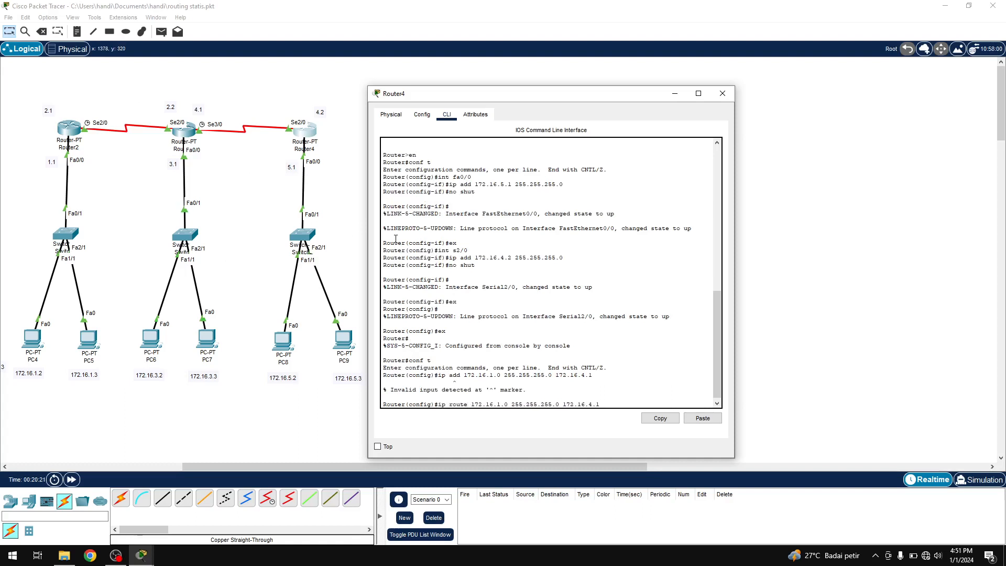
key("Return")
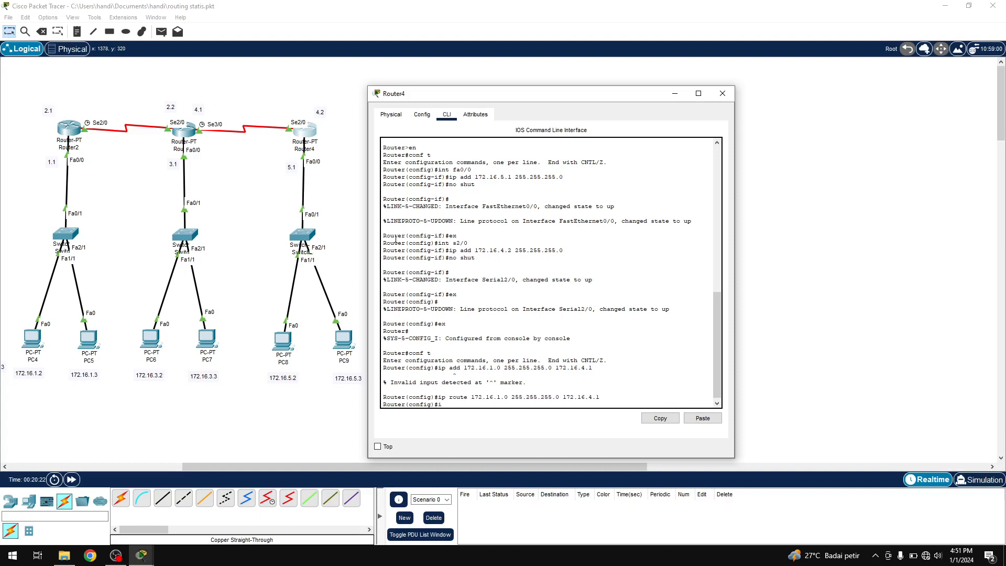
Add a static route on Router4 to 172.16.3.0 255.255.255.0 via 172.16.4.1 and exit configuration mode
type("ip router172.1")
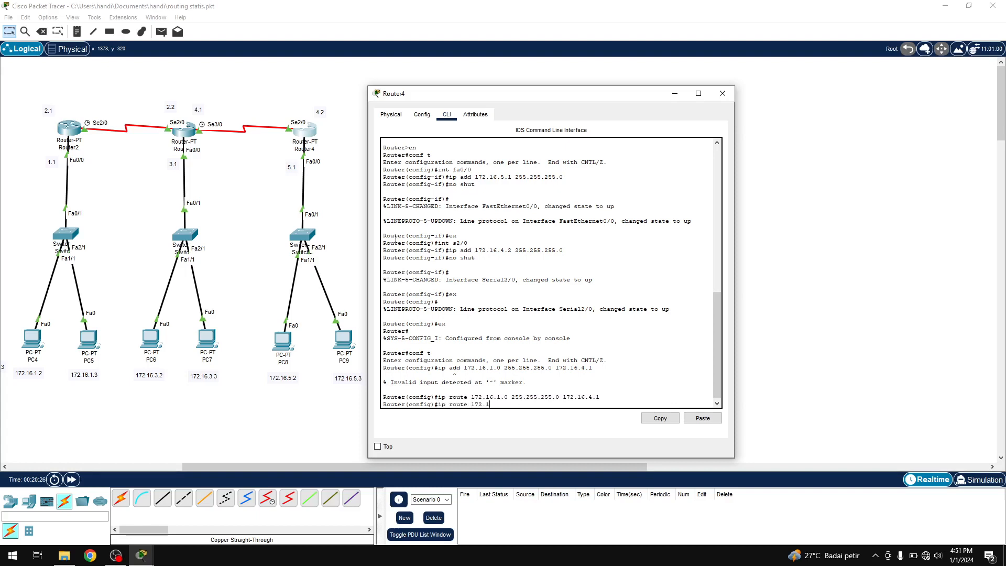
type("6.3.0 255.255.255.0 172.16.4.1")
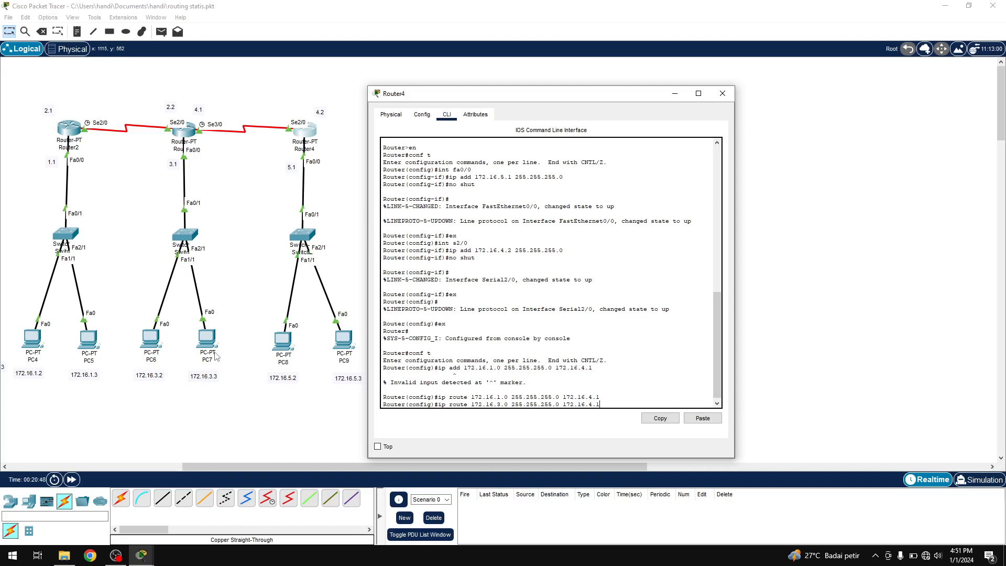
key("Return")
type("ex")
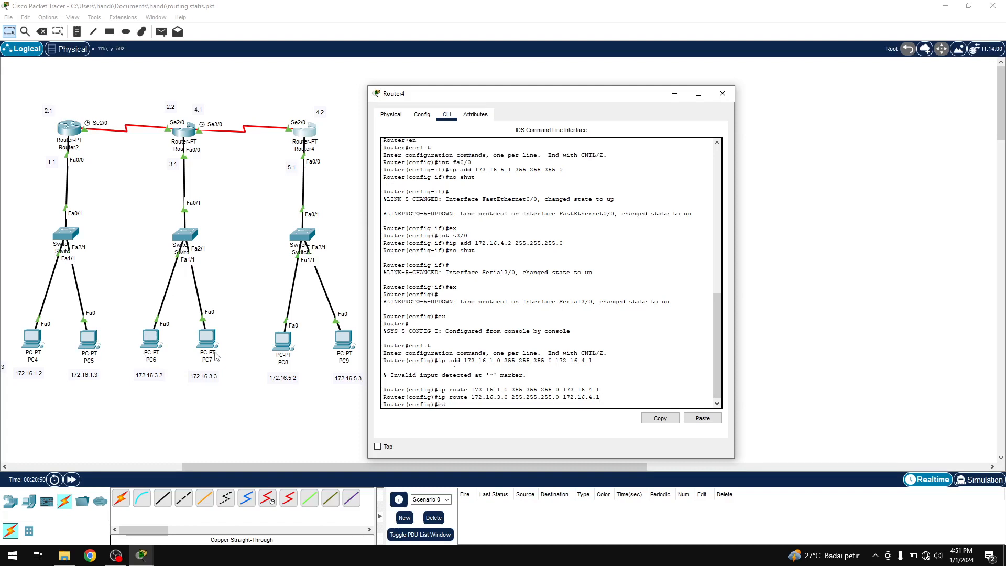
key("Return")
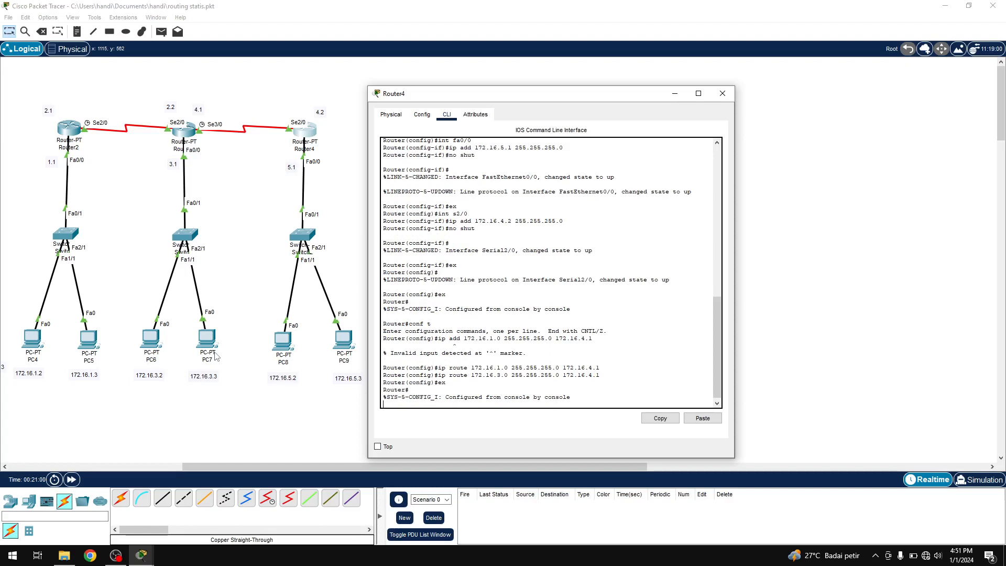
Display Router4's routing table with sh ip route
key("Return")
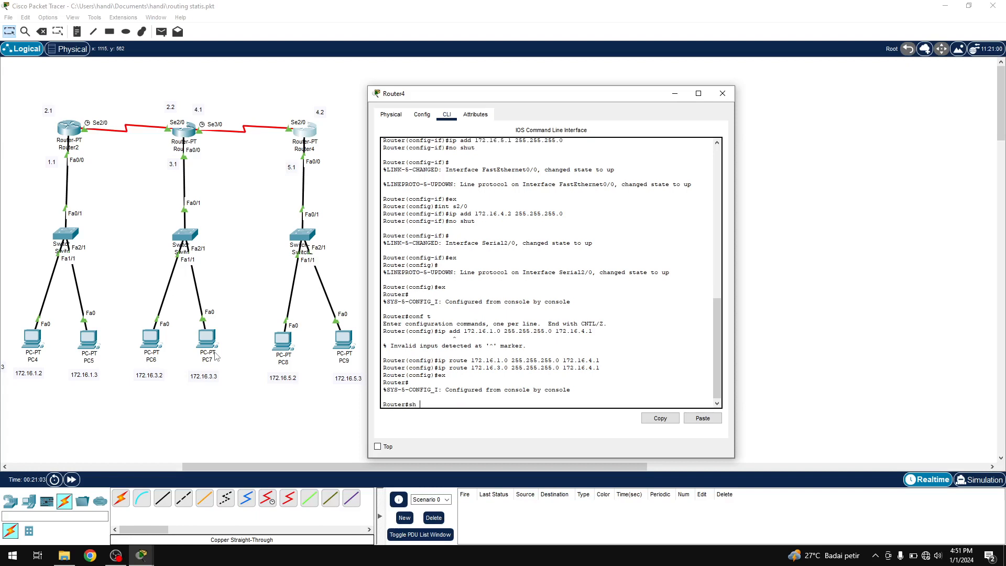
type("sh ip route")
key("Return")
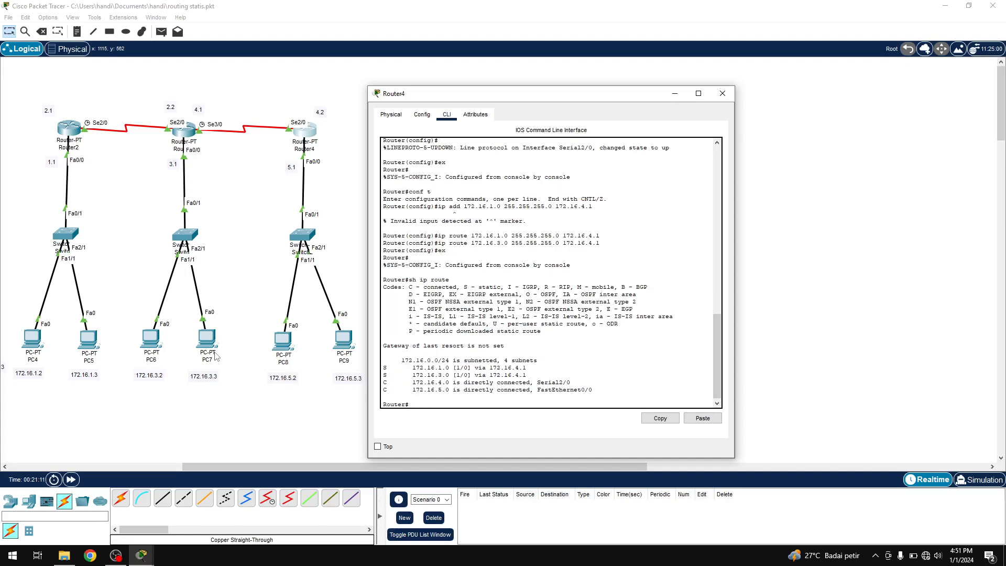
Display Router3's routing table with sh ip route and examine its static and connected entries
left_click(190, 134)
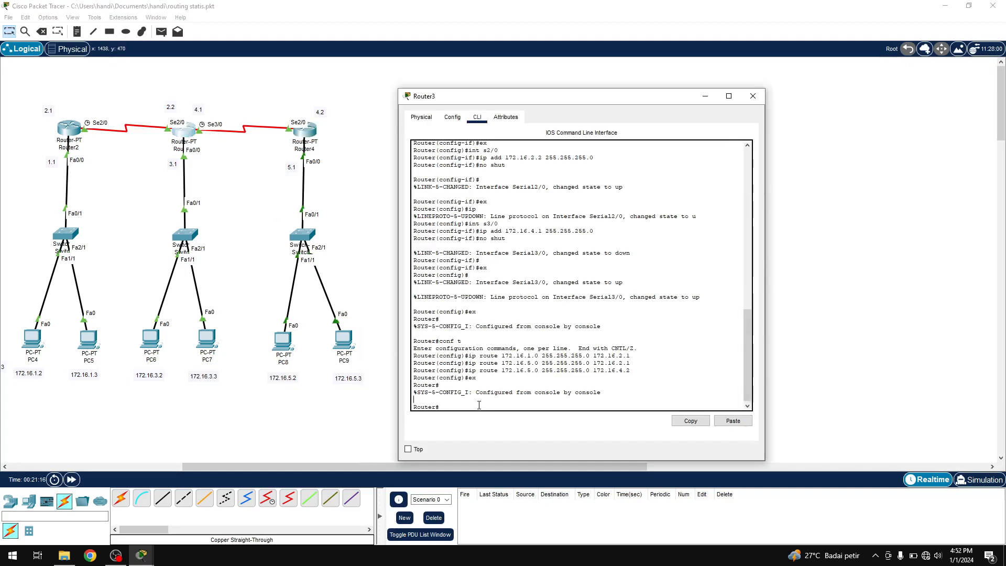
key("Return")
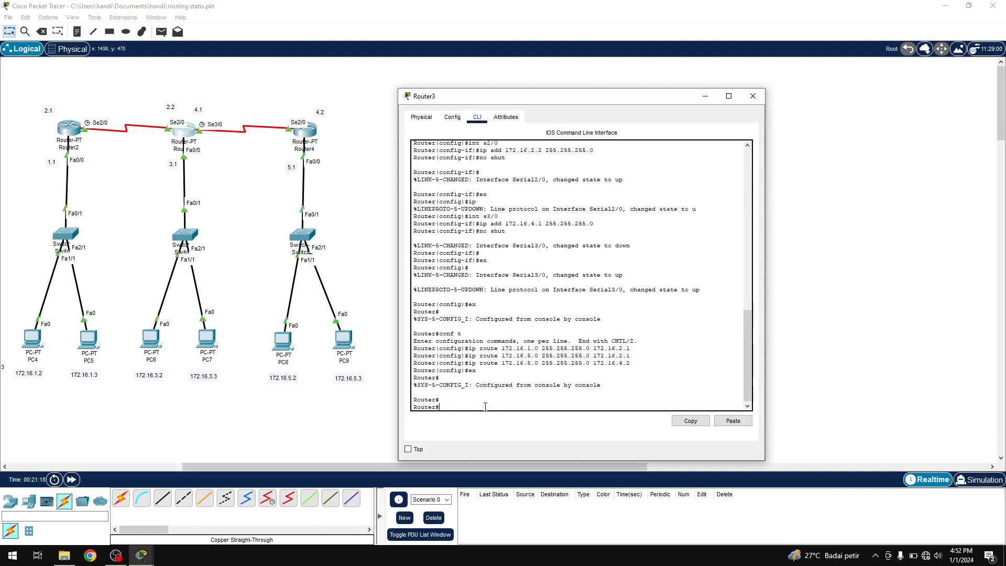
type("sh ")
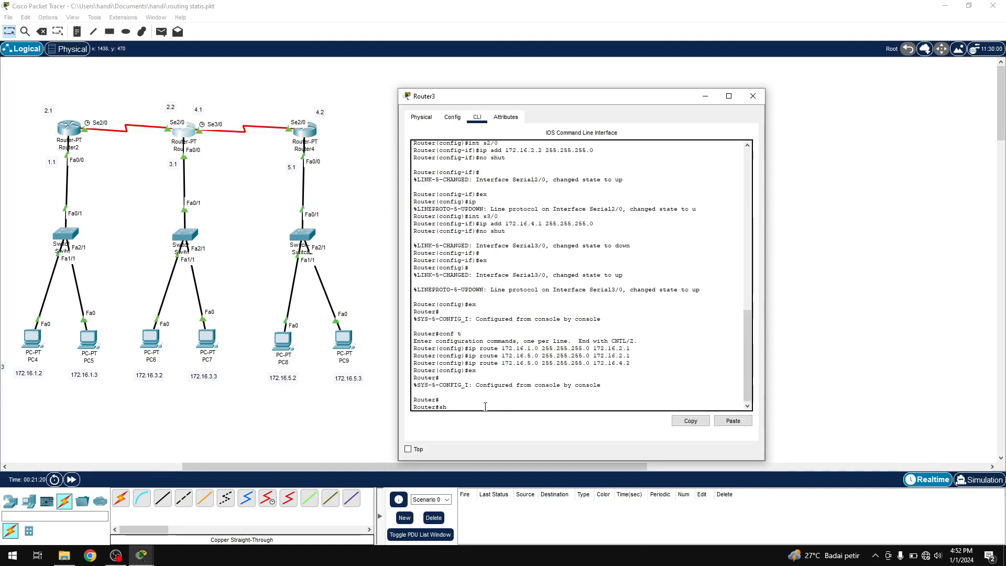
type("ip")
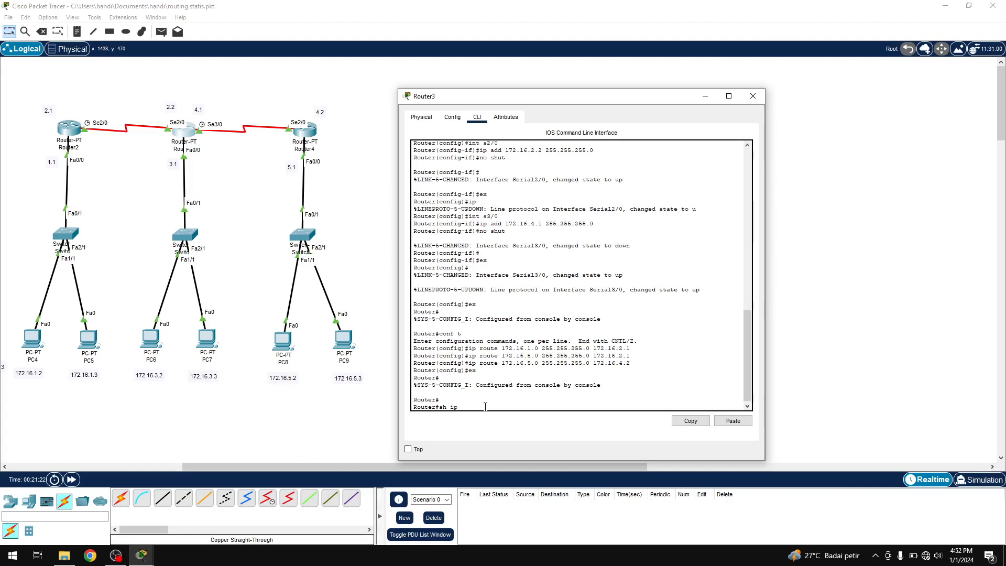
type(" roter")
key("BackSpace")
key("BackSpace")
key("Return")
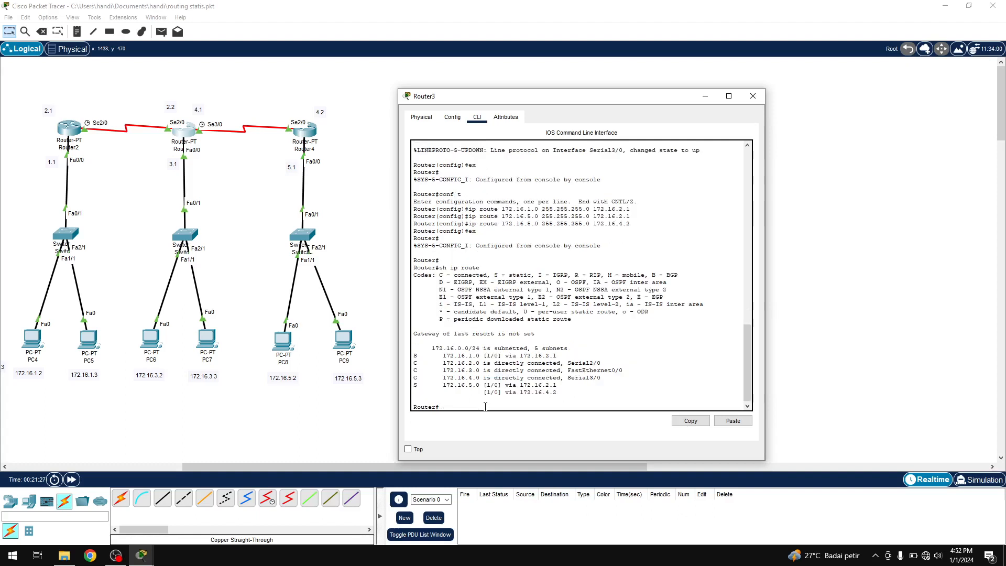
left_click_drag(424, 356, 483, 385)
left_click_drag(413, 399, 439, 407)
Check the next hop of Router2's static routes, display its routing table with sh ip route, and minimize its window
left_click(65, 129)
left_click_drag(576, 355, 612, 356)
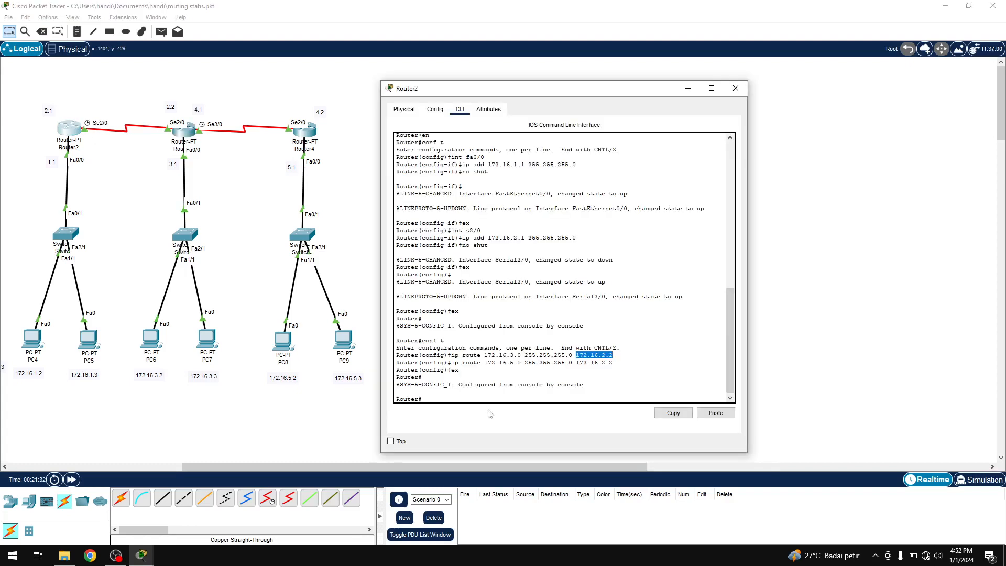
left_click(479, 397)
type("sh vlan")
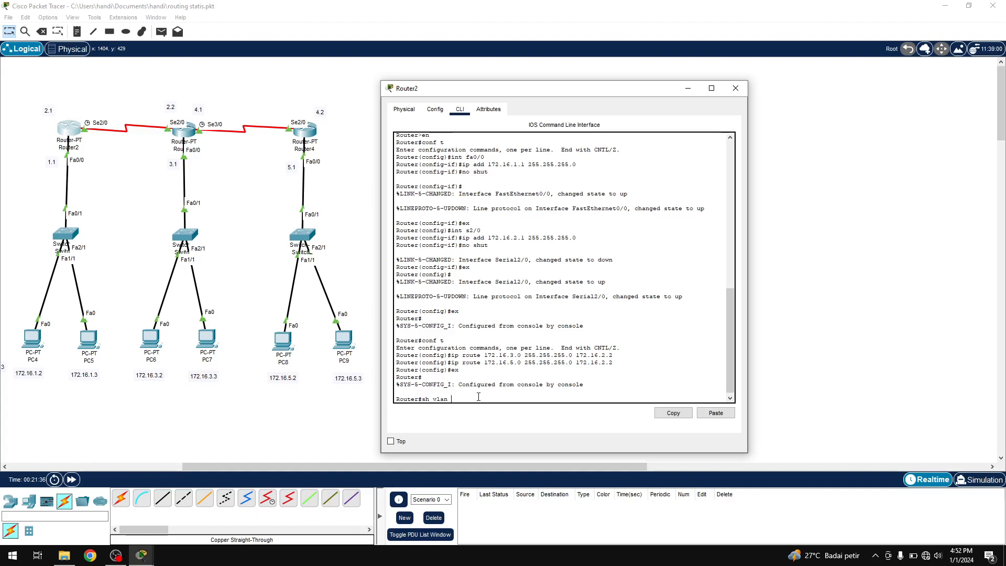
key("BackSpace")
key("BackSpace")
key("BackSpace")
key("BackSpace")
key("BackSpace")
key("BackSpace")
key("BackSpace")
type("sh ip route")
key("Return")
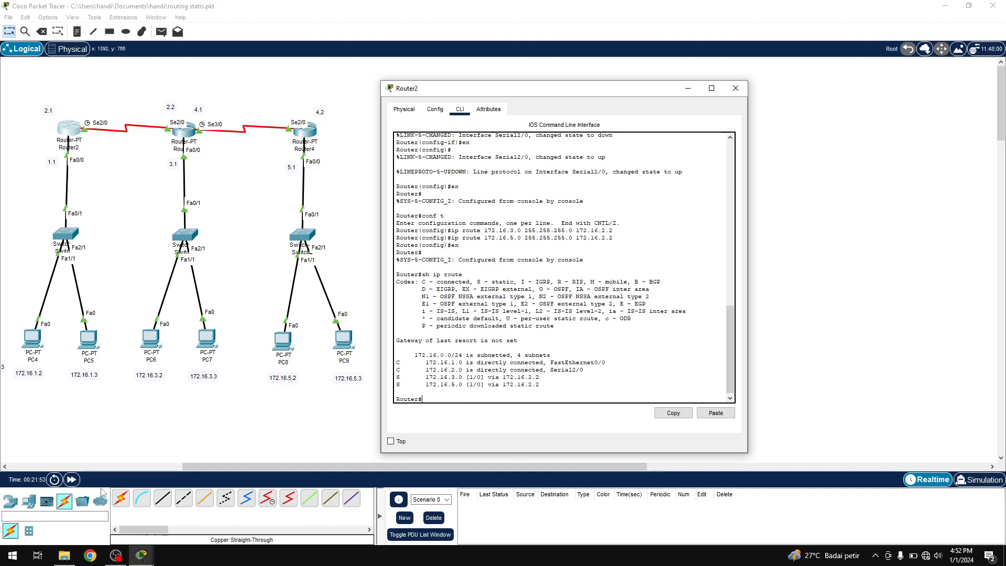
left_click(688, 89)
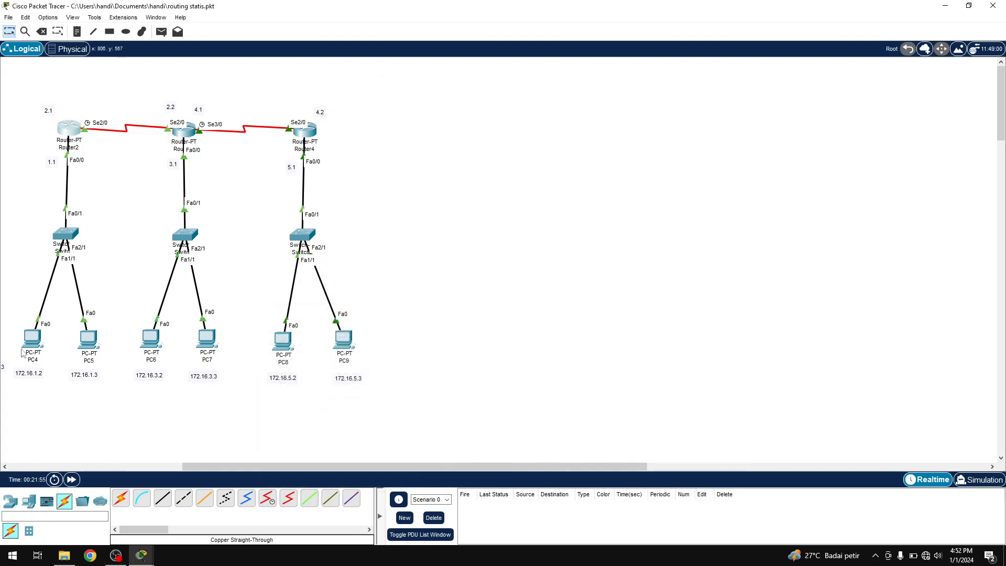
Open PC4's Command Prompt and ping 172.16.1.3
left_click(32, 340)
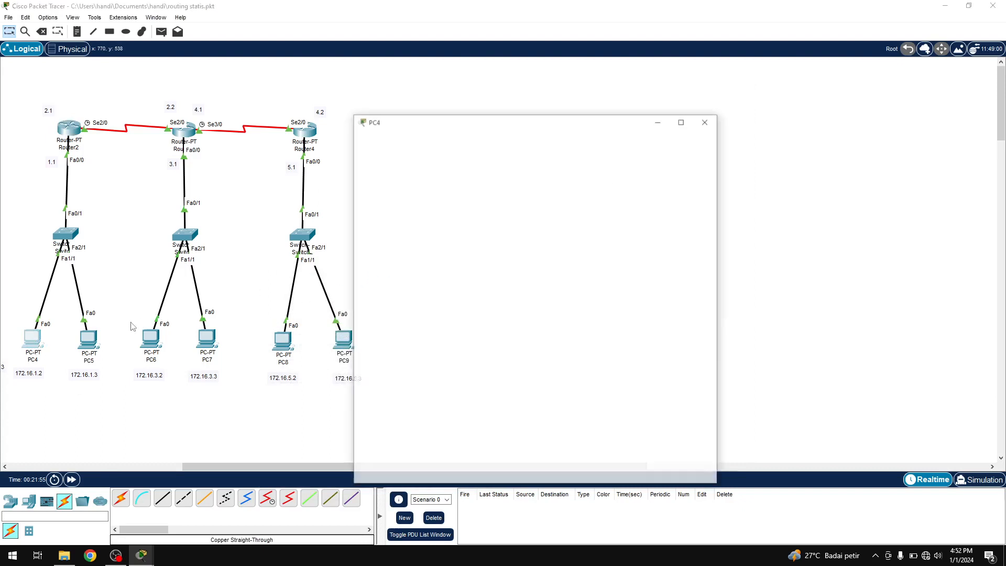
left_click_drag(488, 123, 534, 94)
left_click(642, 193)
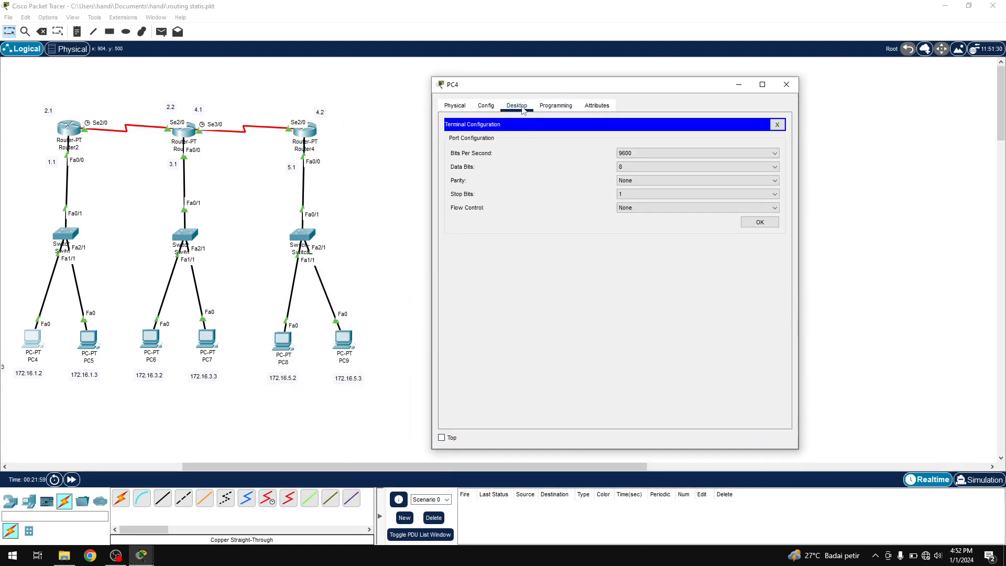
left_click(777, 125)
left_click(689, 155)
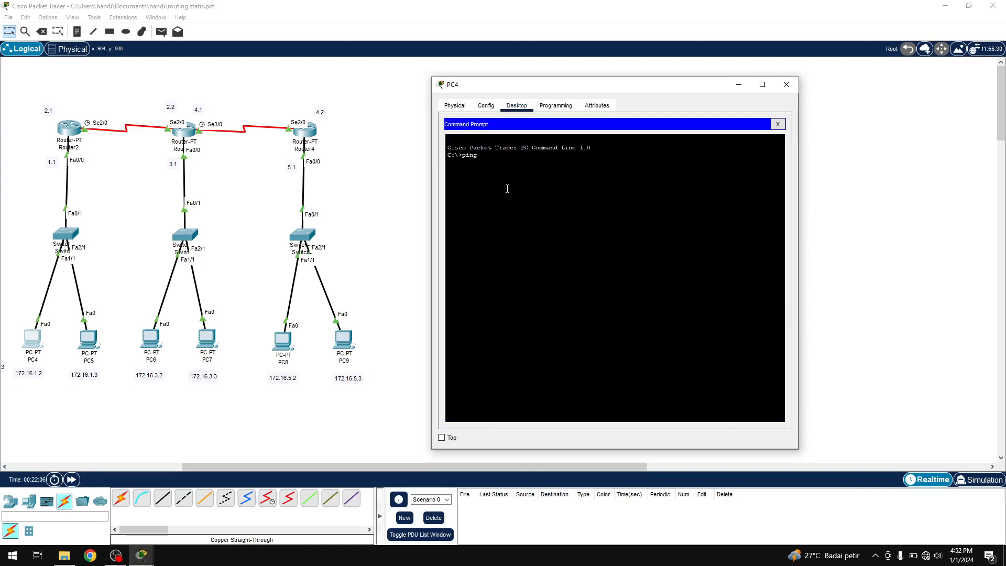
type("ping 172.16")
key("BackSpace")
type("6.1.3")
key("Return")
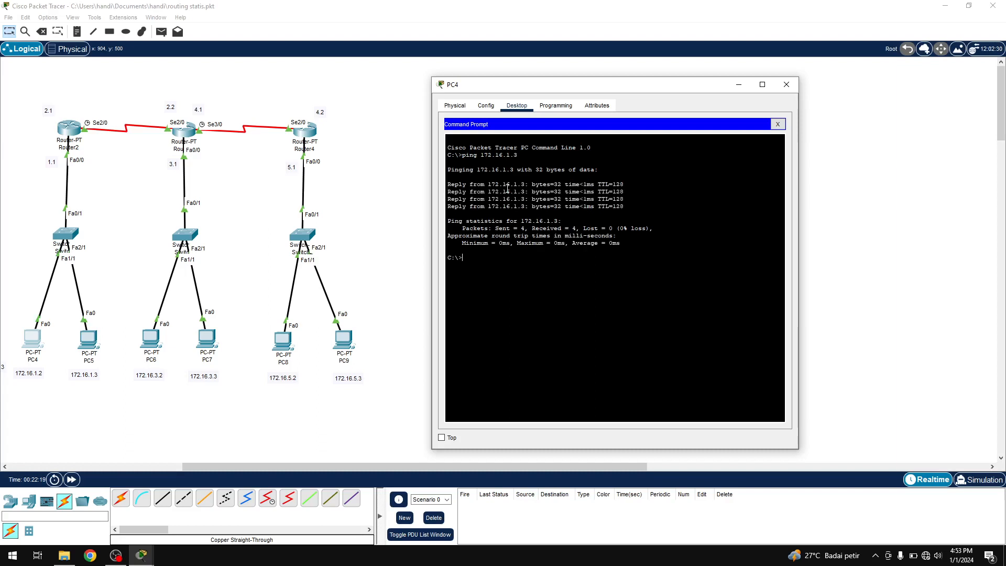
Ping 172.16.3.2 and 172.16.3.3 from PC4
key("Up")
type("3.2")
key("Return")
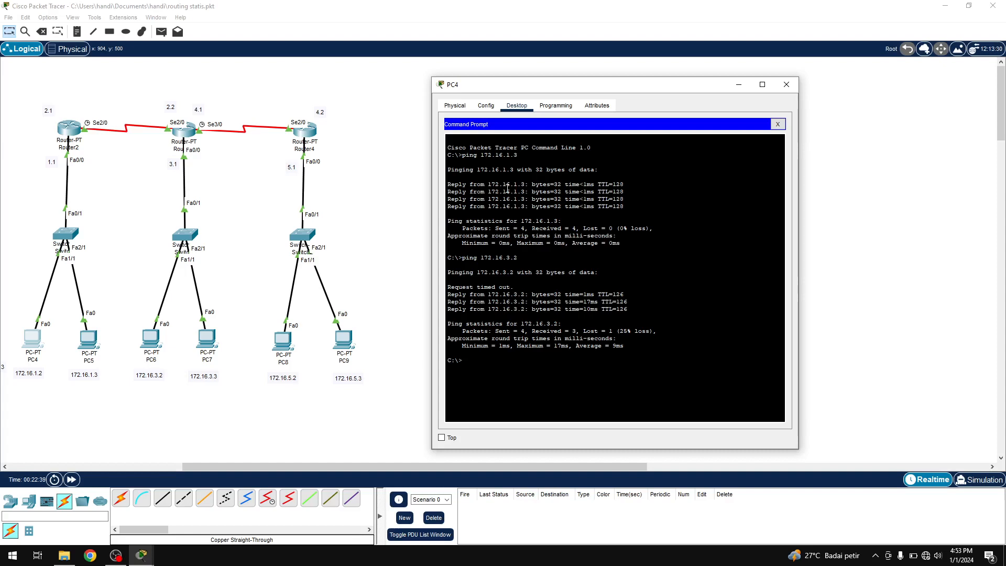
key("Up")
key("Return")
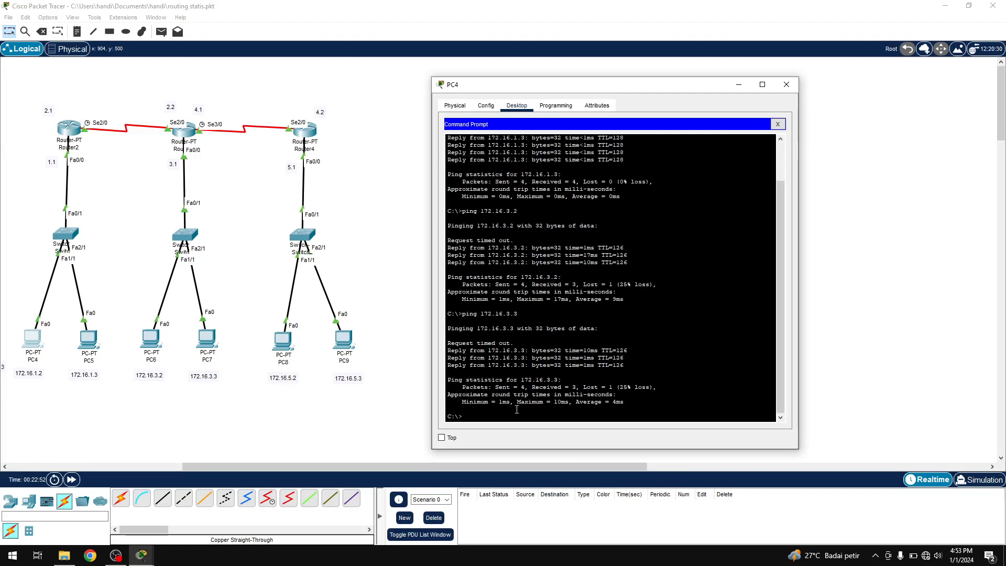
Ping 172.16.5.2 from PC4 and close the PC4 window
key("Up")
key("BackSpace")
type("2.16.5.2")
key("Return")
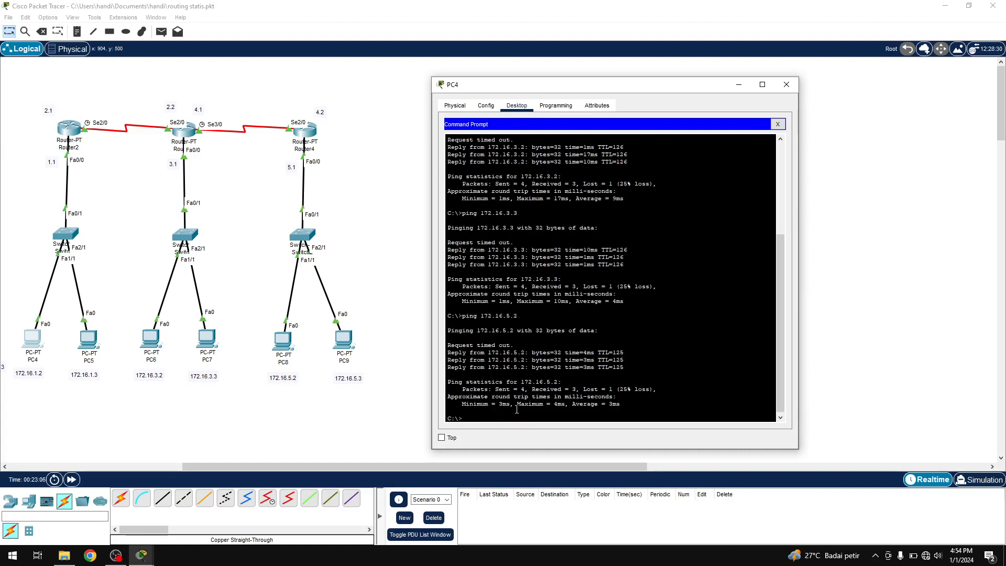
key("Up")
left_click(787, 85)
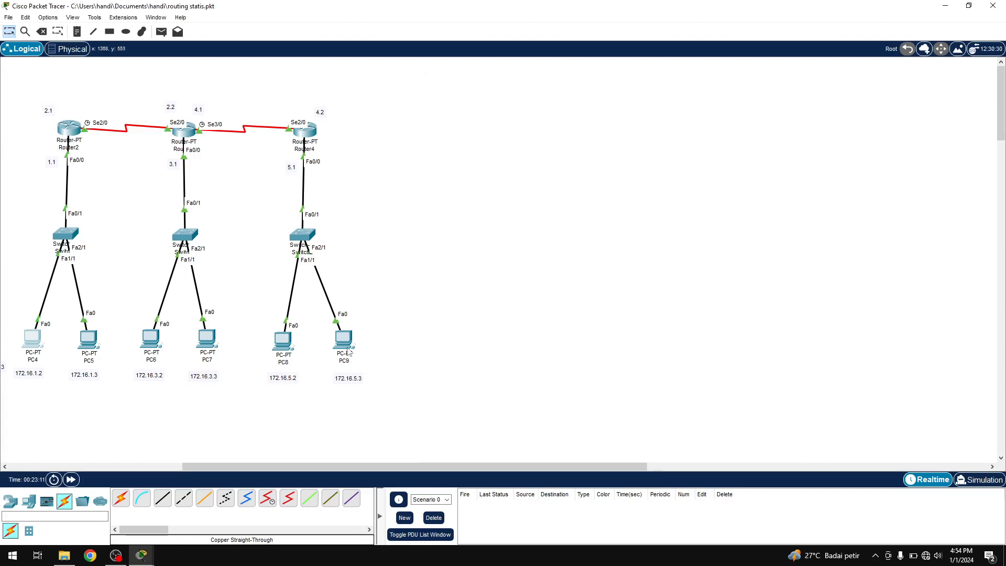
Ping 172.16.1.2 from PC8's Command Prompt and close the PC8 window
left_click(283, 346)
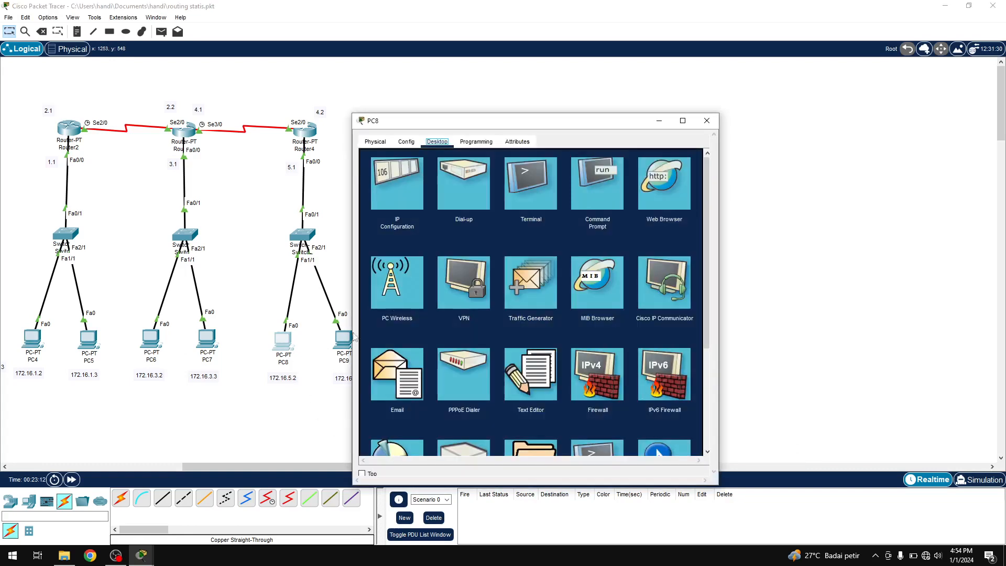
left_click(589, 190)
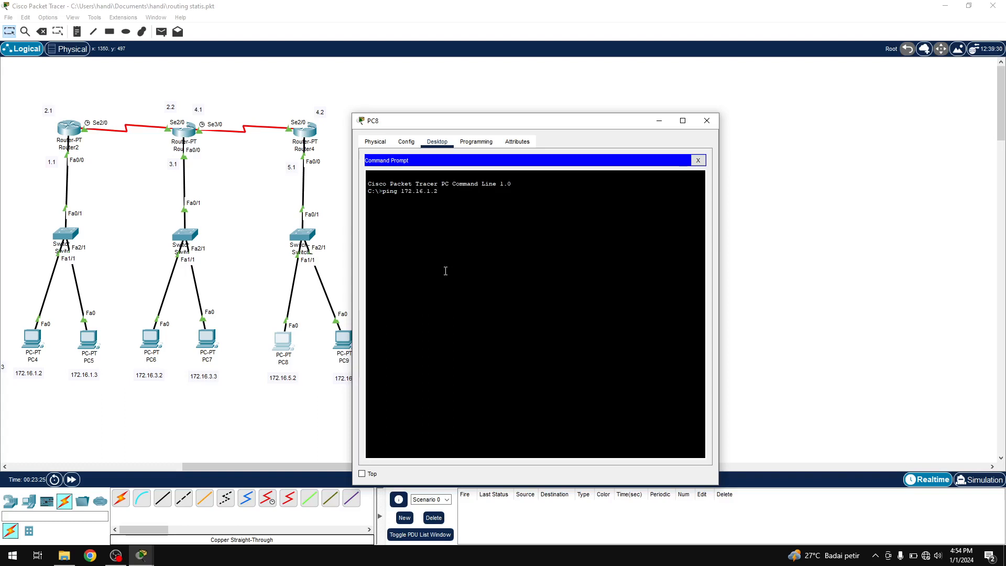
key("Return")
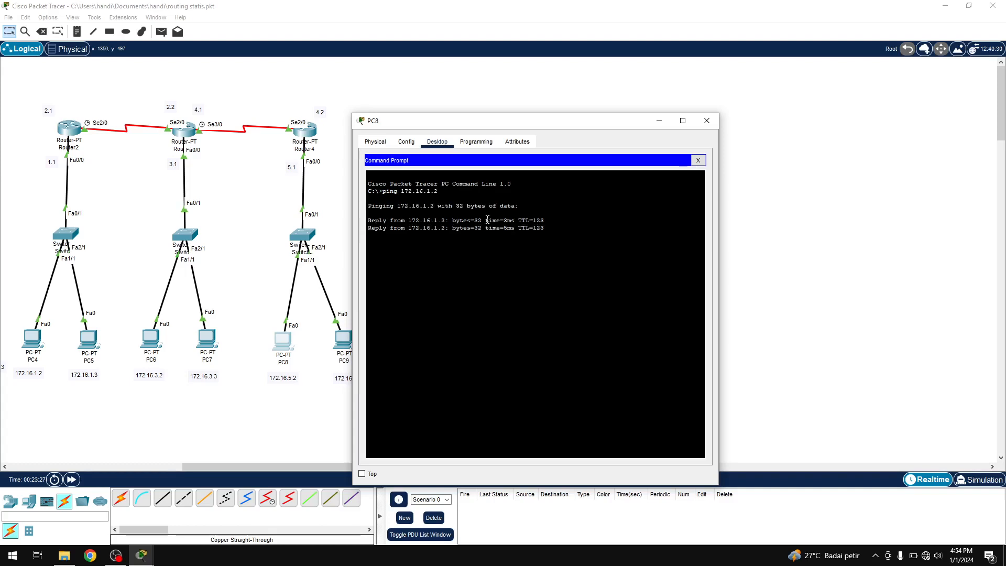
left_click(705, 121)
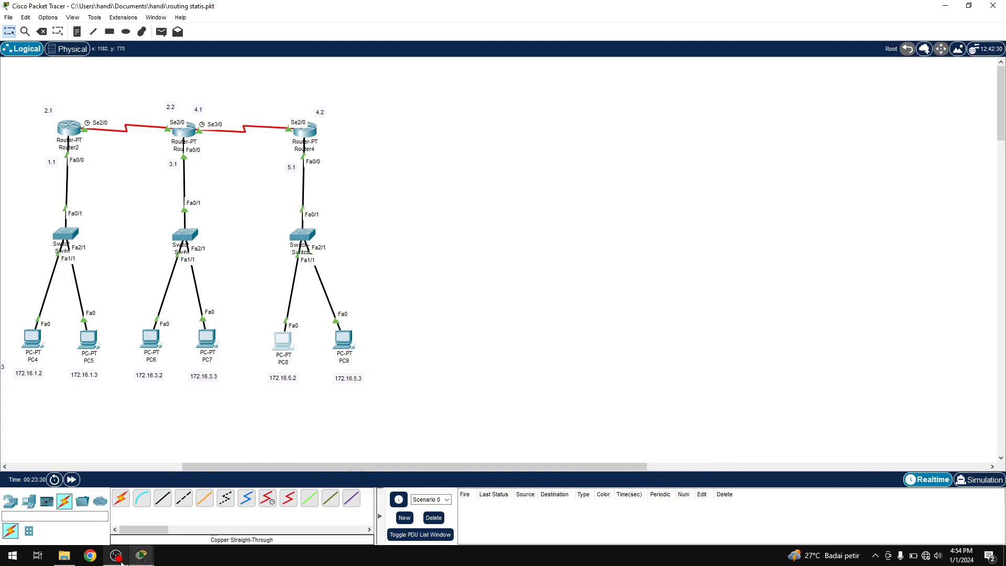
mouse_move(119, 551)
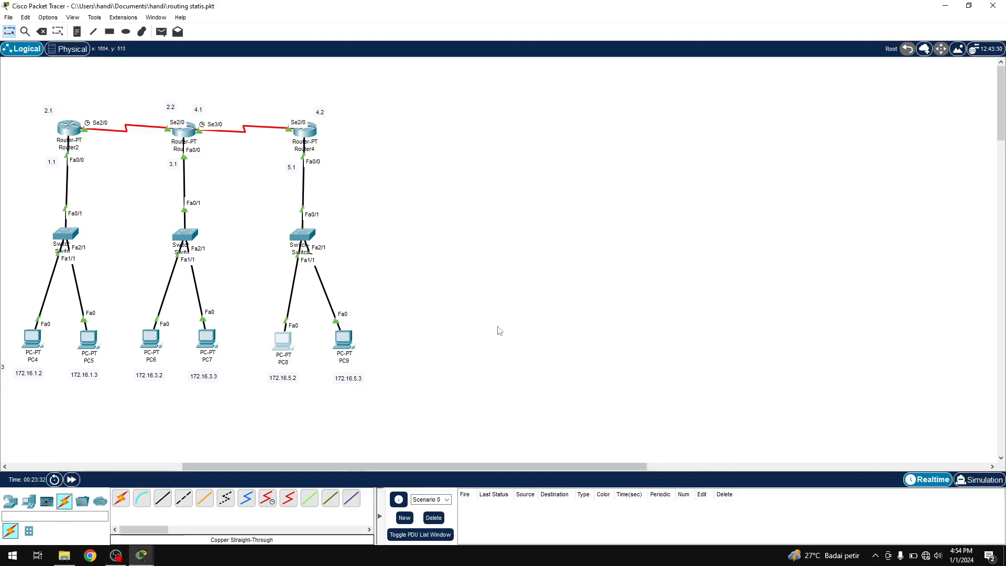